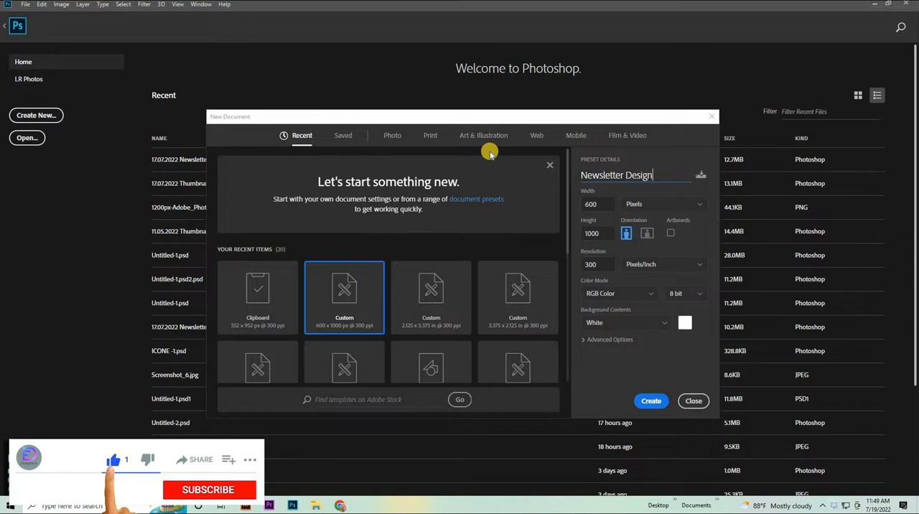
Create a 600 x 1000 px, 300 ppi RGB document named Newsletter Design and show its layer list.
left_click(654, 401)
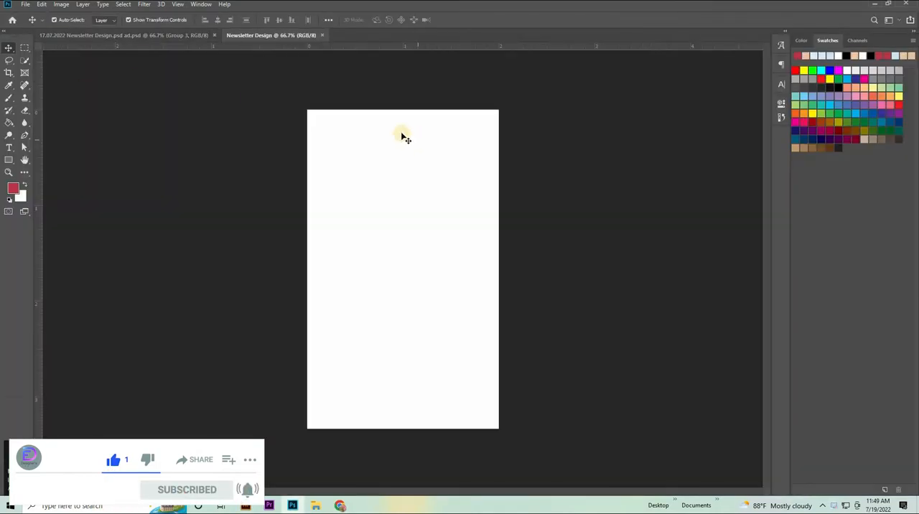
left_click(201, 4)
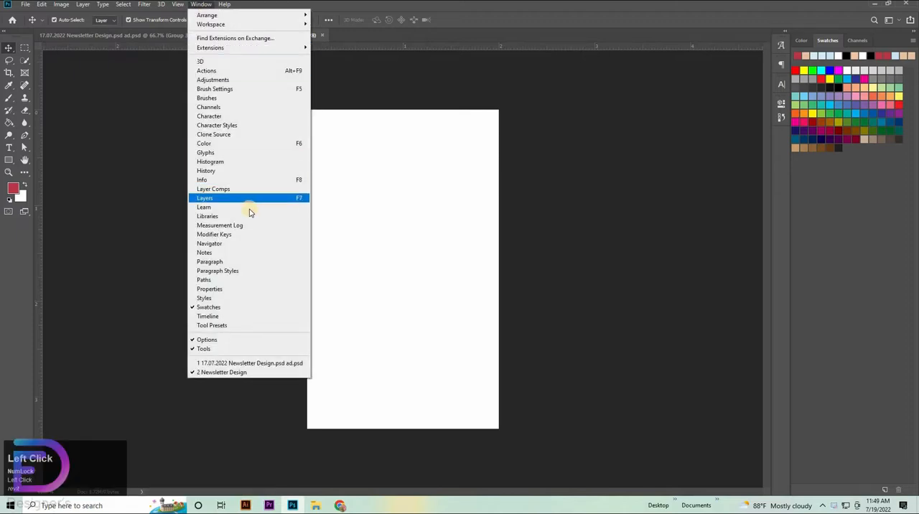
left_click(239, 196)
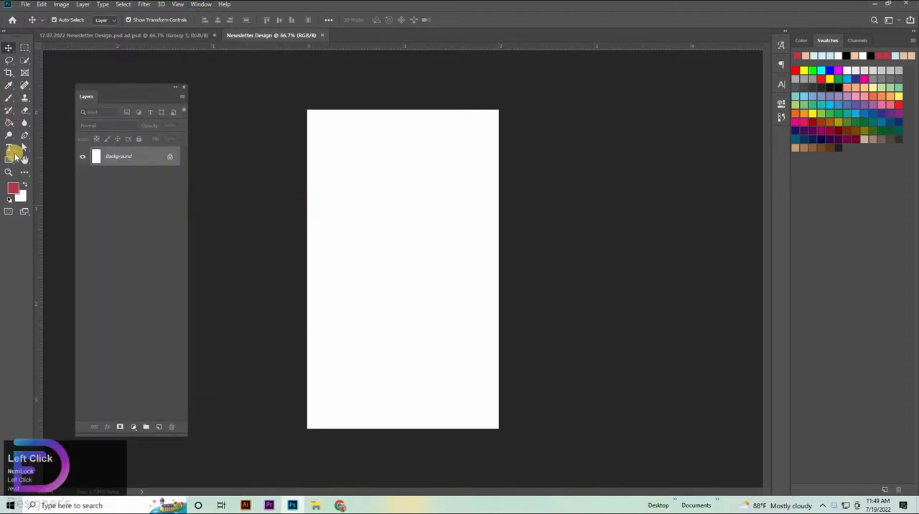
Draw a rectangle about 608 x 1019 px that covers the whole canvas.
left_click(13, 161)
left_click(92, 155)
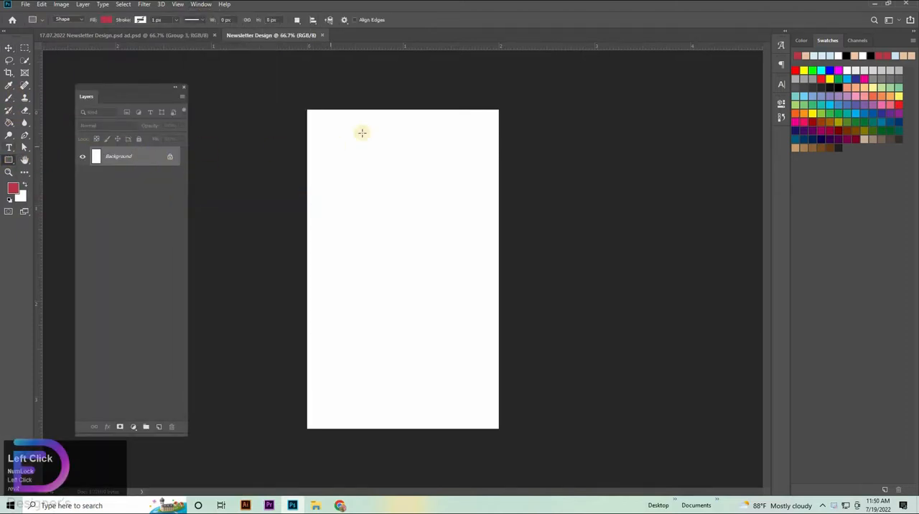
left_click_drag(306, 110, 499, 430)
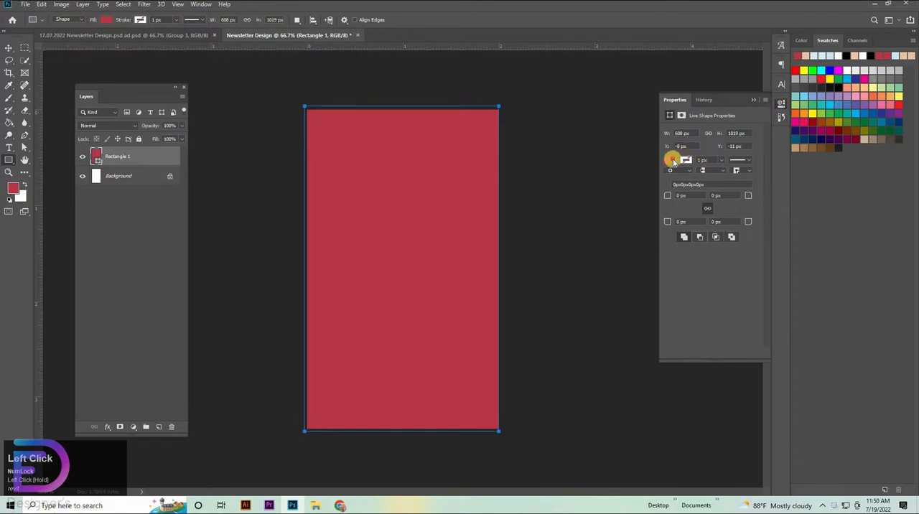
Fill the canvas-sized rectangle with the solid light blue color dbecf7.
left_click(671, 160)
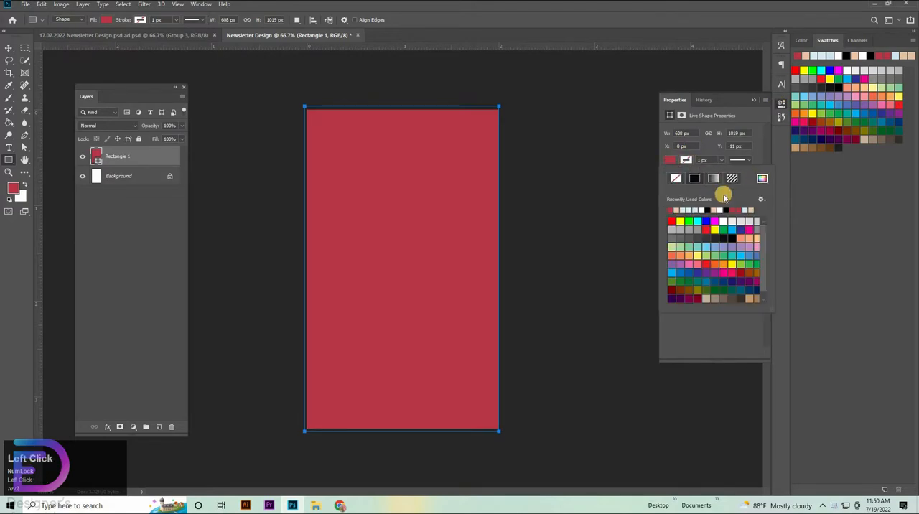
left_click(763, 179)
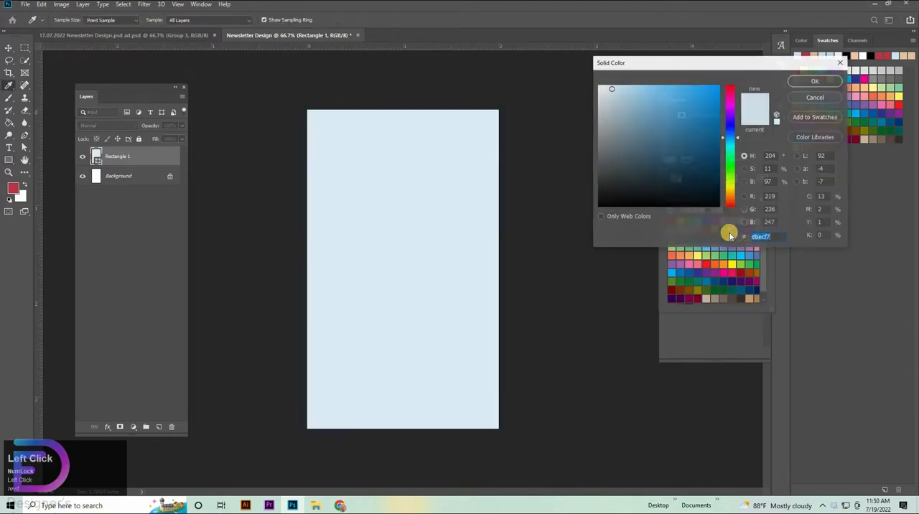
left_click_drag(773, 238, 738, 238)
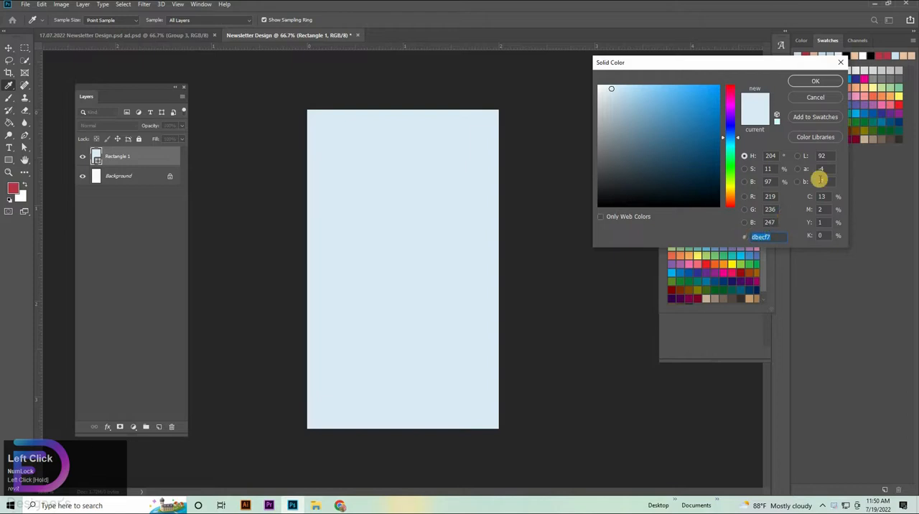
left_click(812, 85)
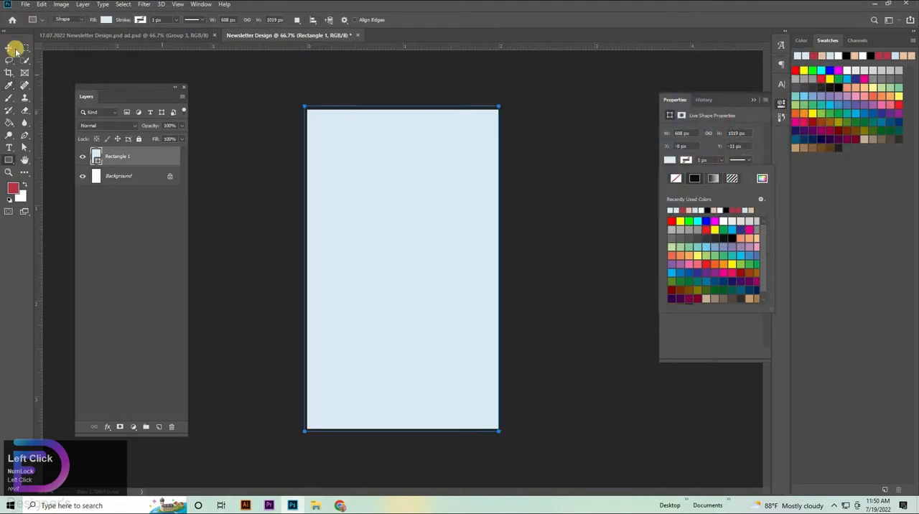
Add a guide layout to the canvas with 5 columns, 4 rows and 0.1 in margins on all sides.
left_click(9, 47)
left_click(178, 4)
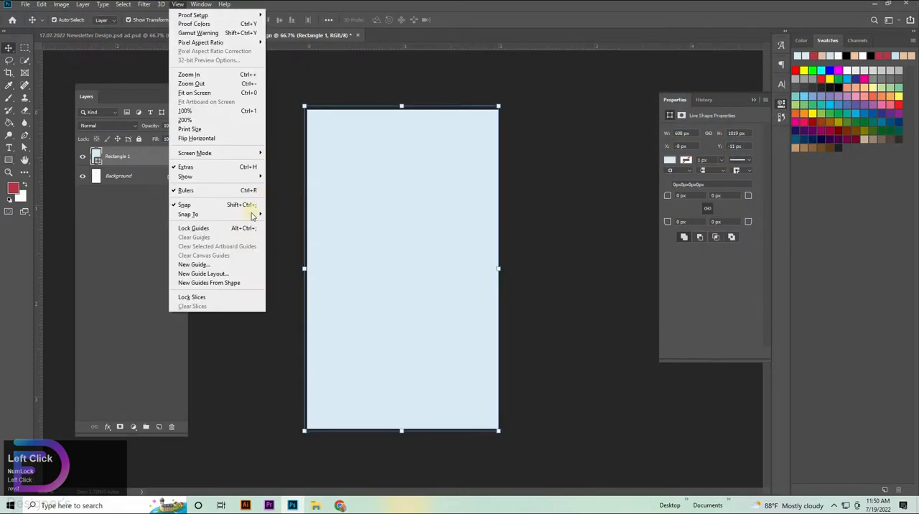
left_click(208, 273)
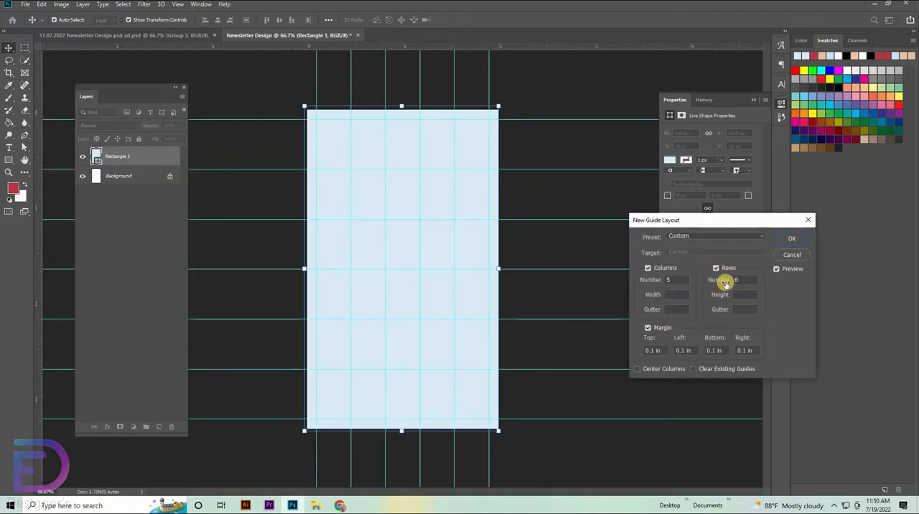
left_click_drag(747, 279, 715, 280)
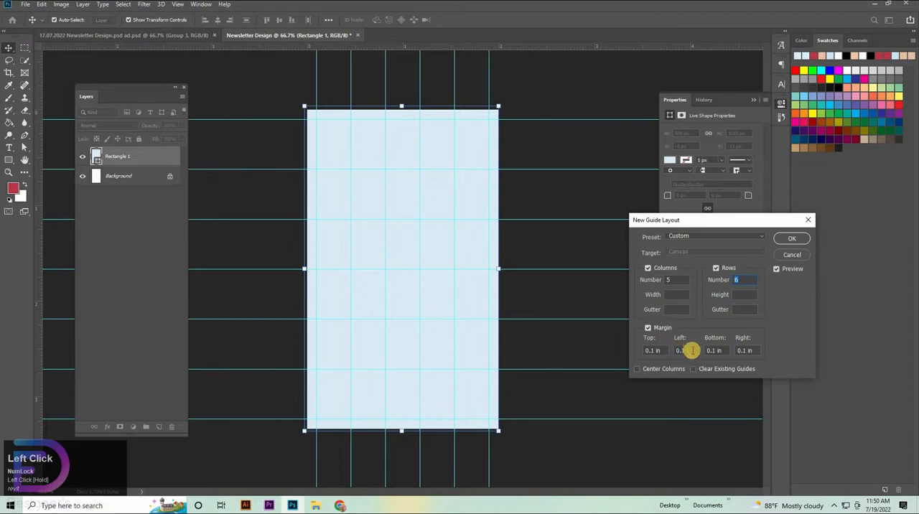
left_click_drag(693, 350, 623, 356)
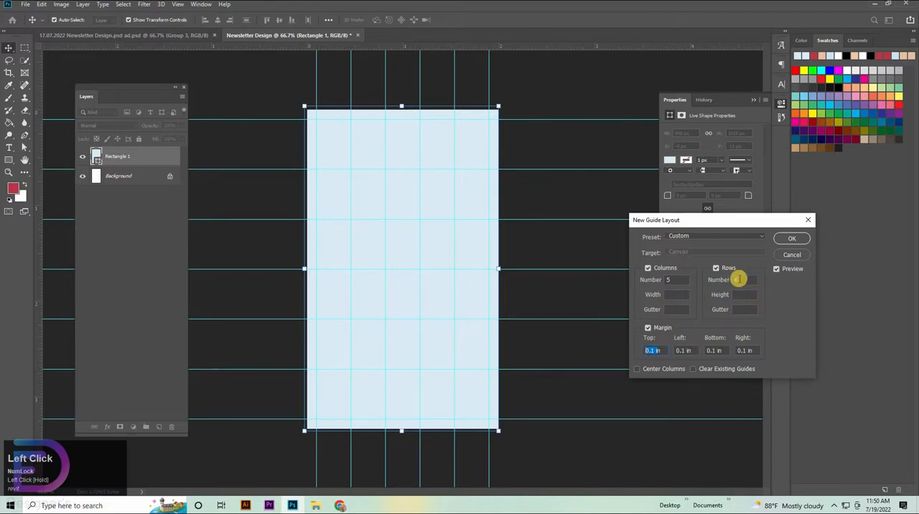
type("3")
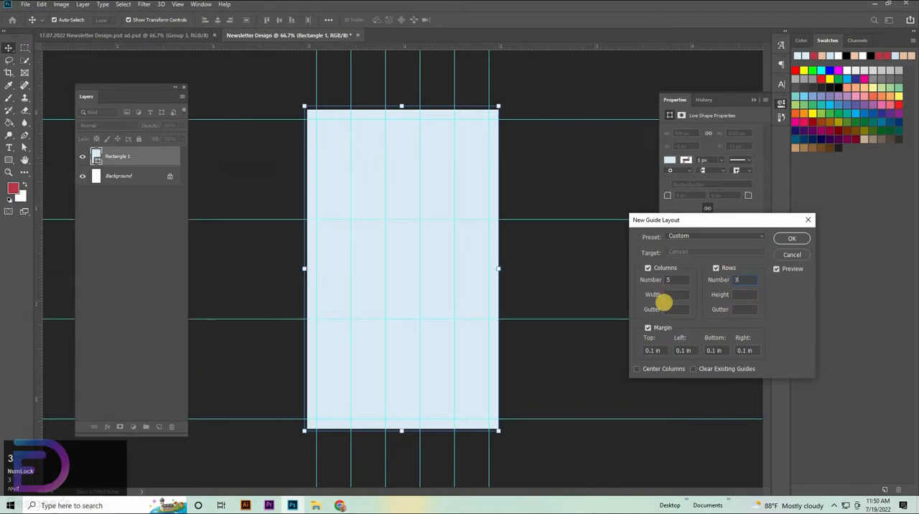
key("shift+Up")
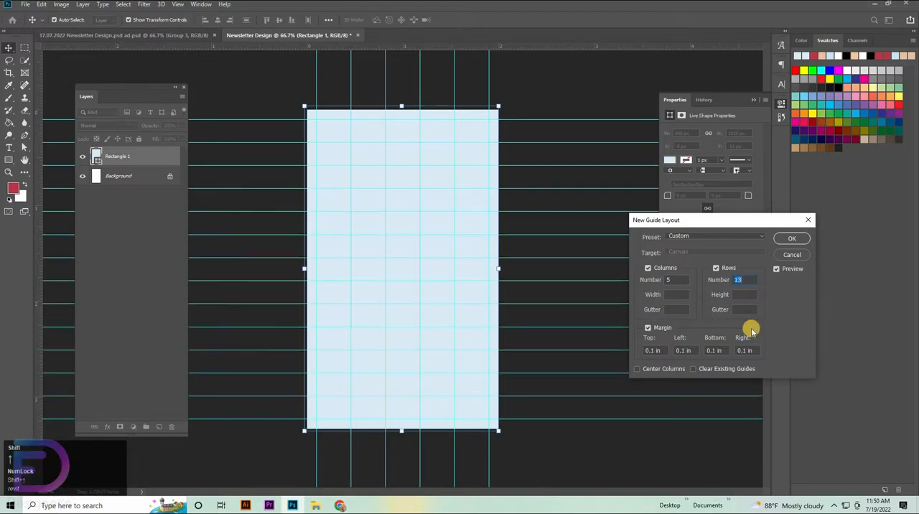
key("Down")
key("shift+Down")
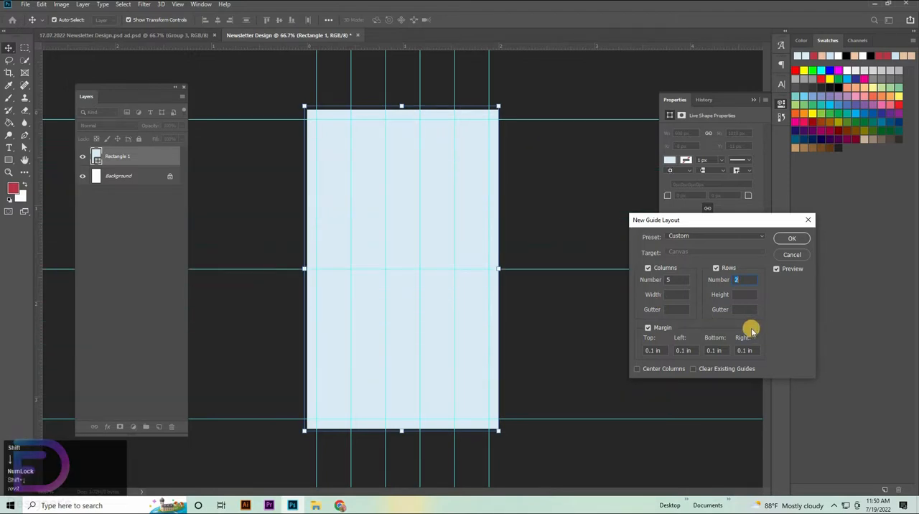
key("Up")
key("Up")
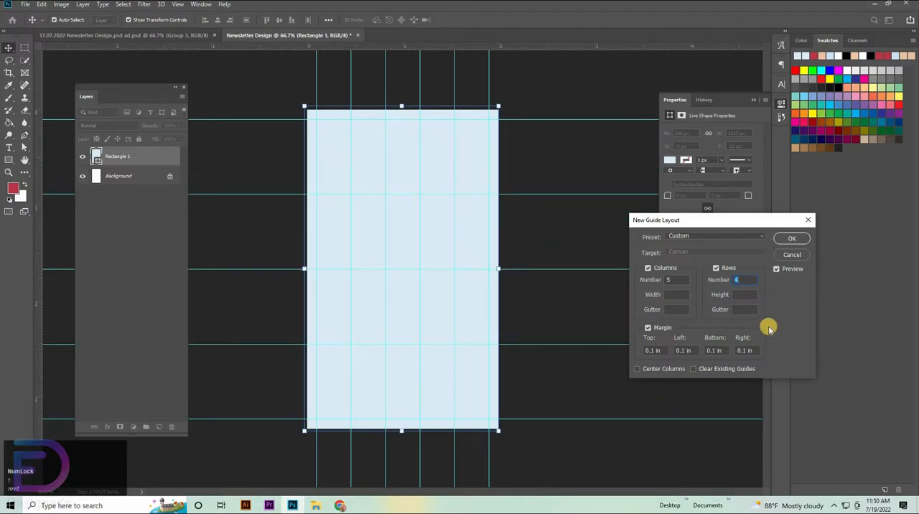
left_click(798, 238)
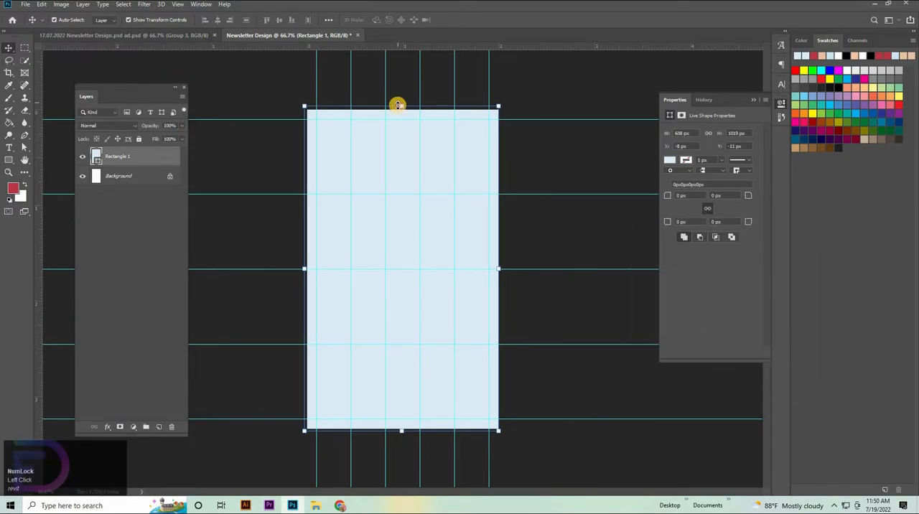
Align the light blue rectangle's upper edge with the top of the canvas and deselect it.
left_click_drag(397, 105, 399, 110)
left_click(3, 45)
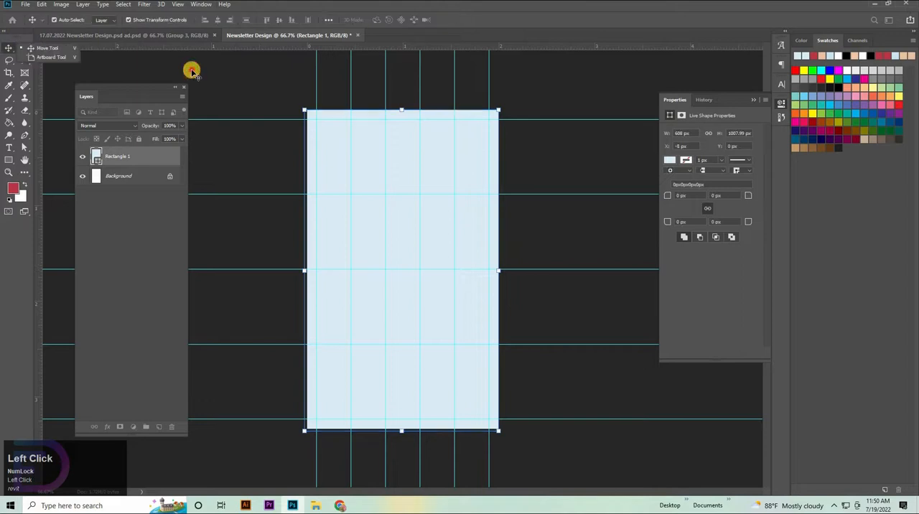
left_click(500, 301)
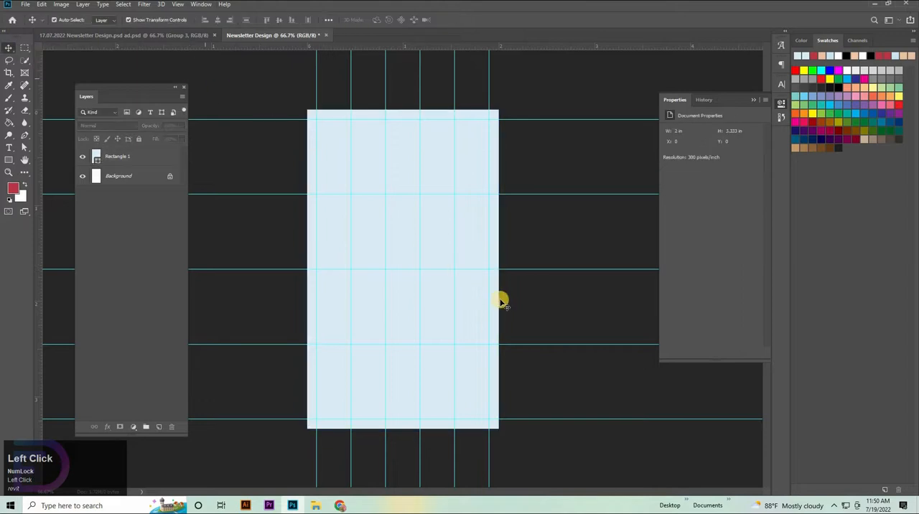
Place the blue-abstract-layered-stripes-background image from File Explorer onto the canvas and rotate it 90° clockwise.
left_click(313, 506)
left_click_drag(114, 75, 419, 260)
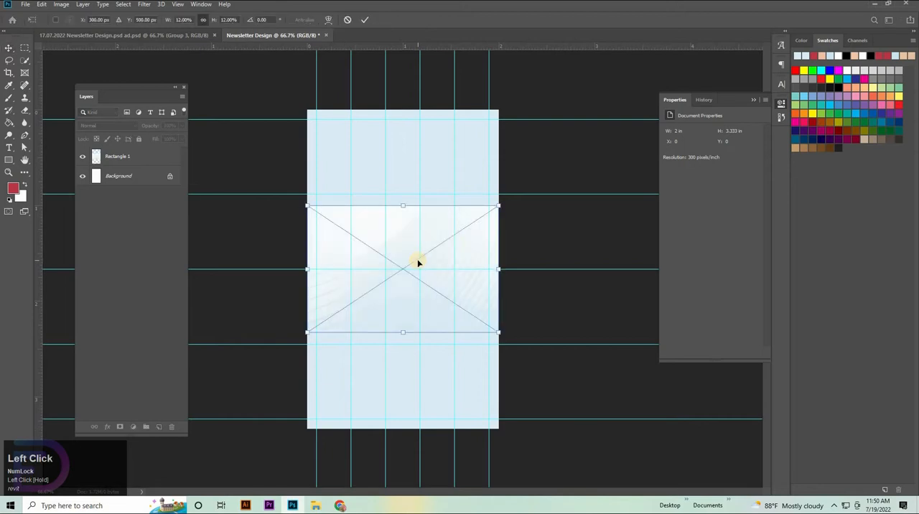
right_click(456, 241)
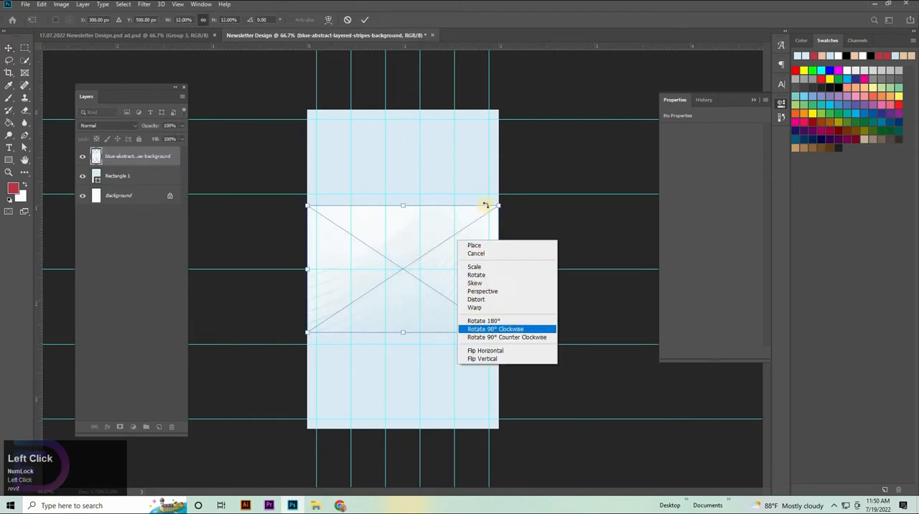
left_click(496, 329)
Scale the placed stripes image to 20% and position it so that it covers the whole canvas.
left_click_drag(464, 364, 496, 426)
left_click_drag(481, 342, 434, 316)
left_click_drag(415, 357, 416, 428)
left_click_drag(431, 371, 423, 372)
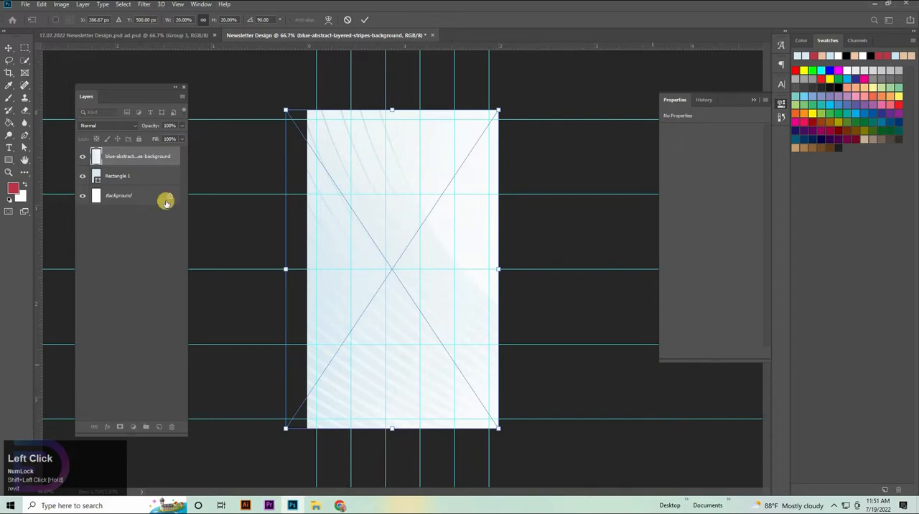
Set the stripes image's blend mode to Multiply and commit its placement.
left_click(117, 125)
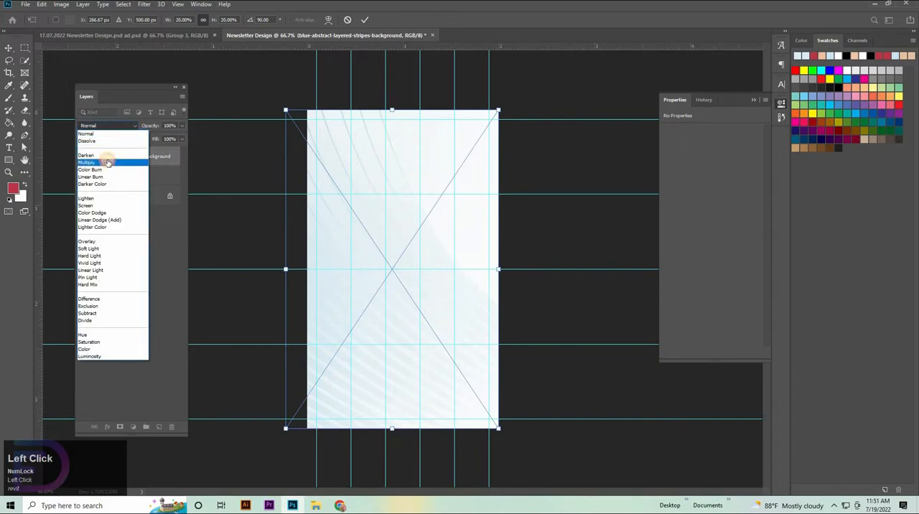
left_click(107, 159)
left_click(366, 18)
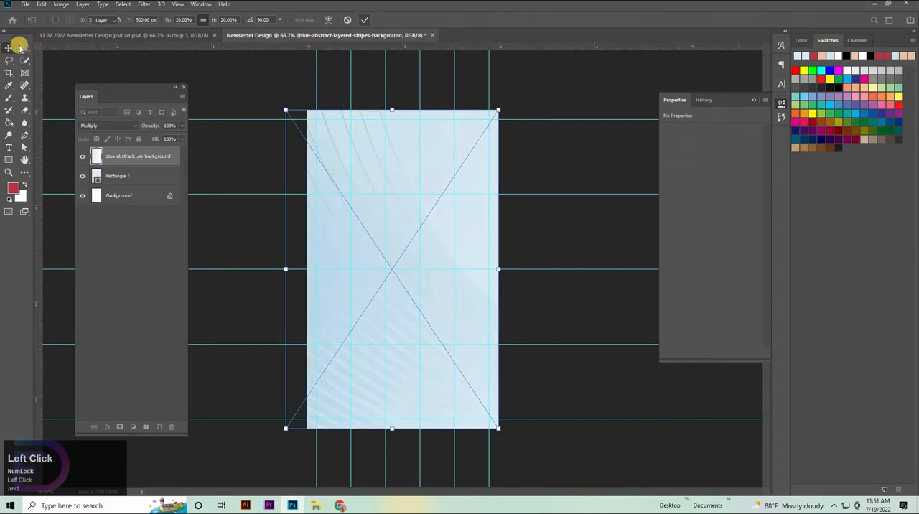
Lock the stripes image layer and the Rectangle 1 layer completely, then clear the layer selection.
left_click(141, 138)
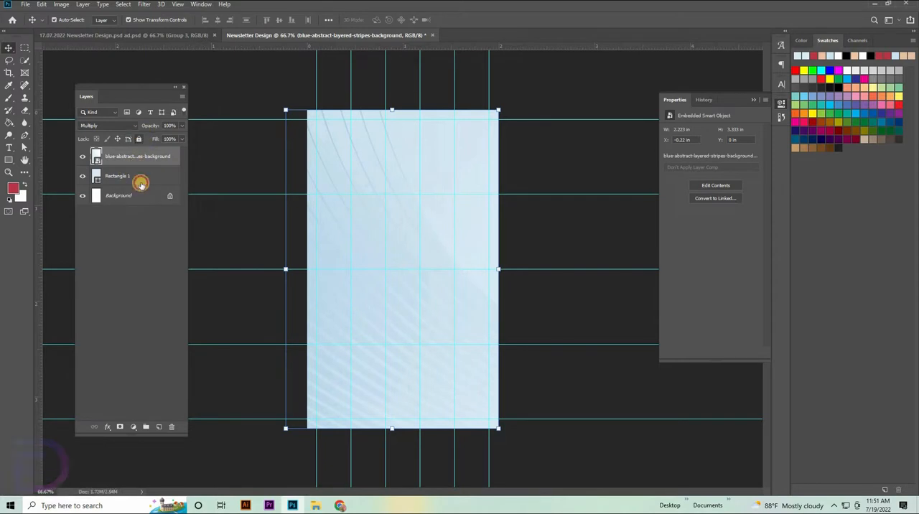
left_click(141, 181)
left_click(138, 139)
left_click(249, 224)
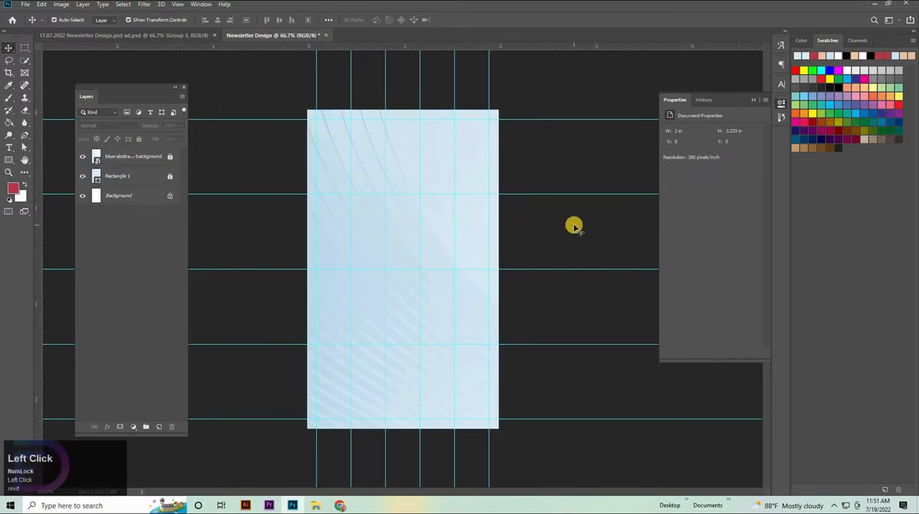
Set up the Pen tool for drawing shapes with the solid peach fill color edc1a4.
left_click(24, 135)
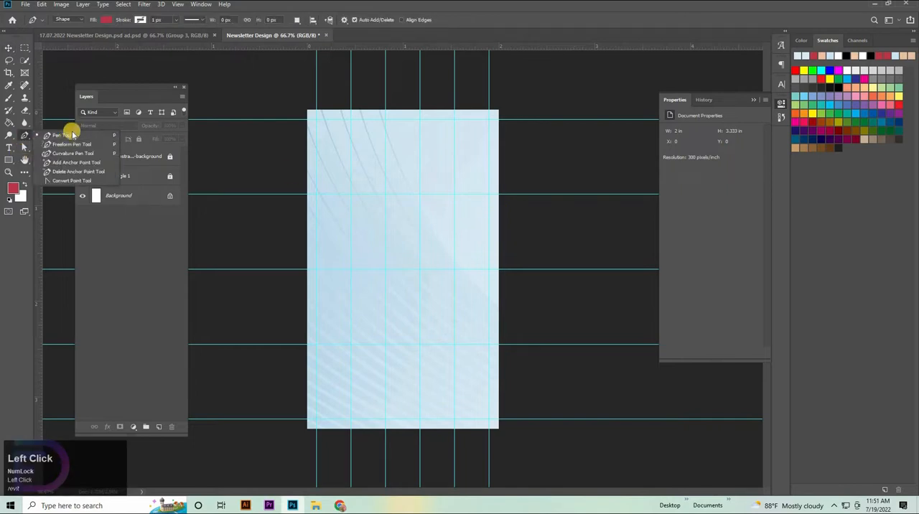
left_click(72, 135)
left_click(105, 19)
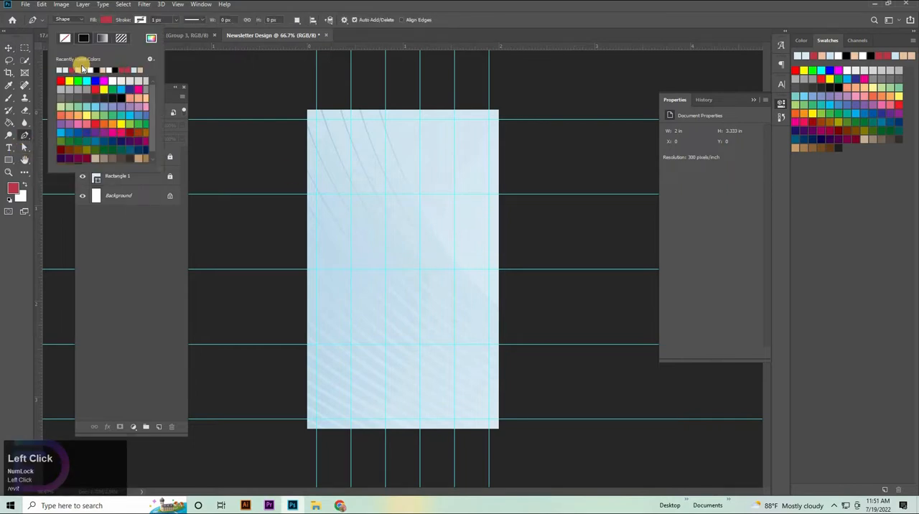
left_click(151, 38)
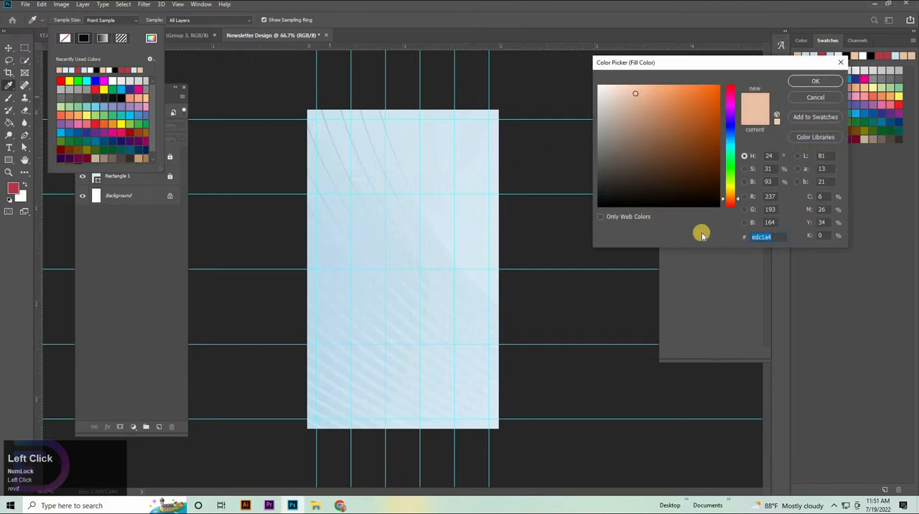
left_click(814, 84)
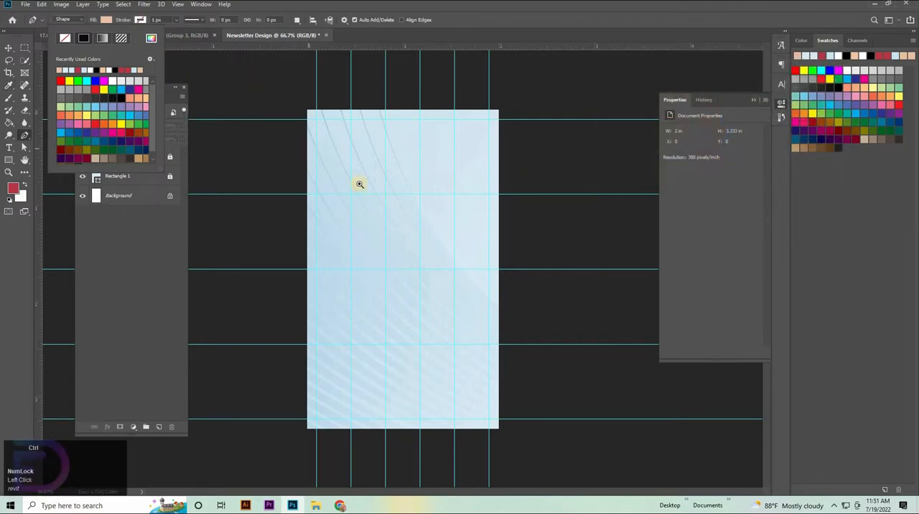
Start a Pen shape at the canvas's top edge and draw its left side down the second vertical guide to the third horizontal guide, about 498 px.
left_click(394, 171, "ctrl")
left_click_drag(379, 135, 403, 257)
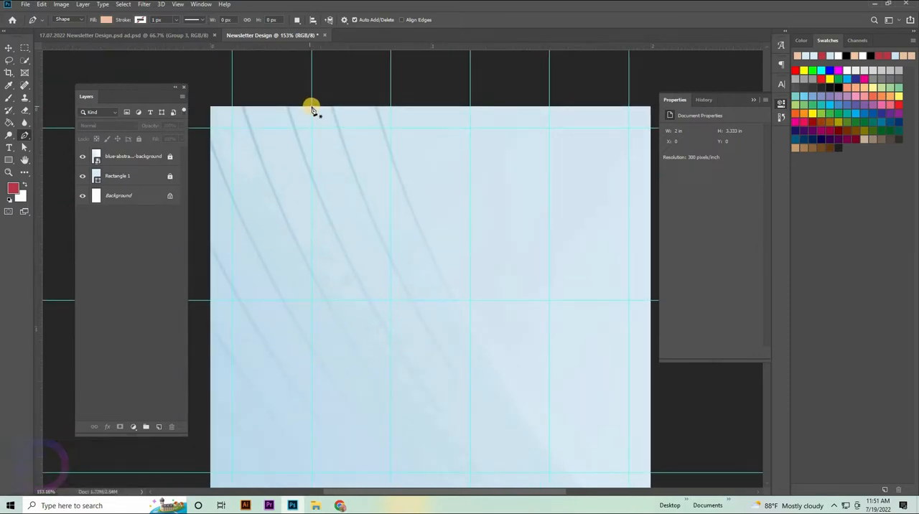
left_click(311, 107)
left_click_drag(487, 250, 472, 256)
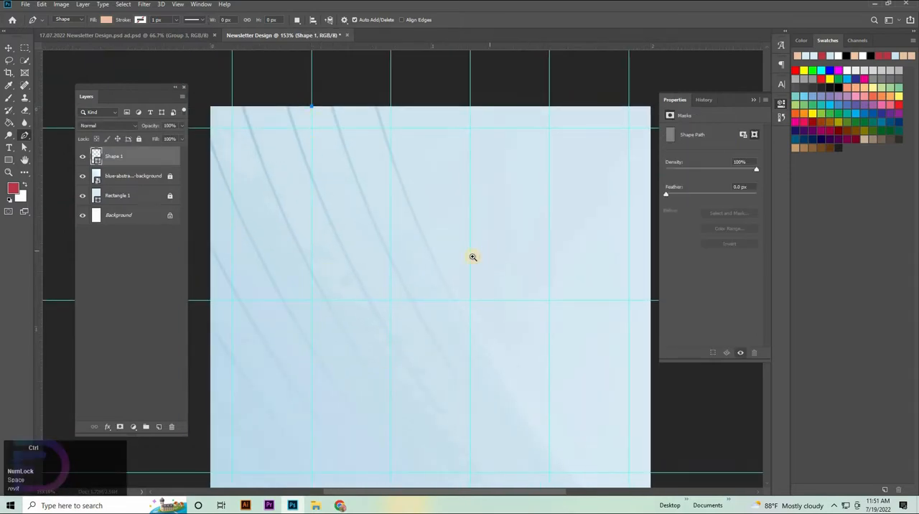
left_click_drag(503, 366, 456, 305)
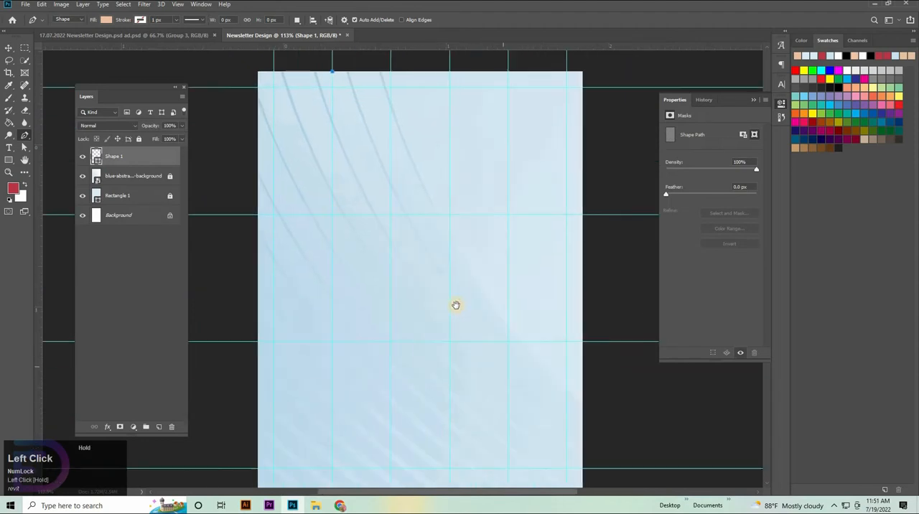
left_click(333, 345, "shift")
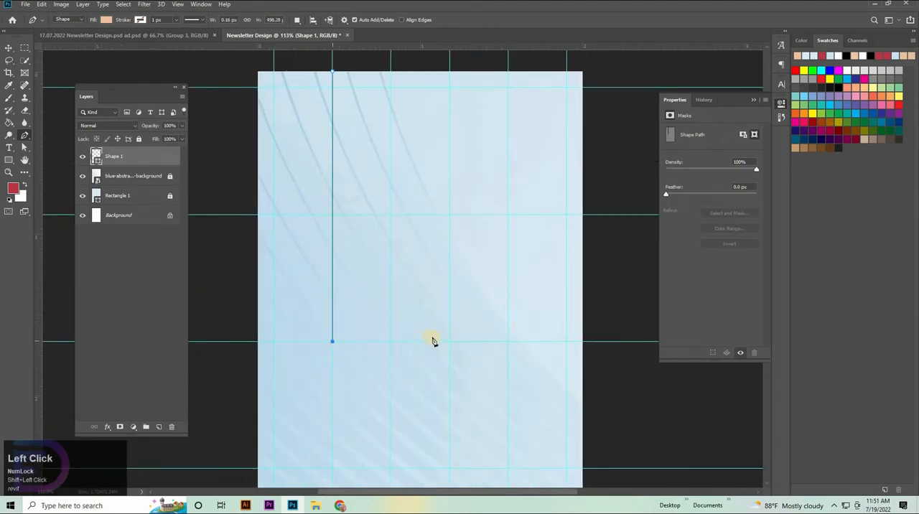
Draw the first curved waves of the shape's torn lower edge rightward along the third horizontal guide, to about 72 px width.
mouse_move(399, 337)
left_mouse_down()
mouse_move(331, 347)
mouse_move(353, 358)
left_mouse_up()
key("ctrl+z")
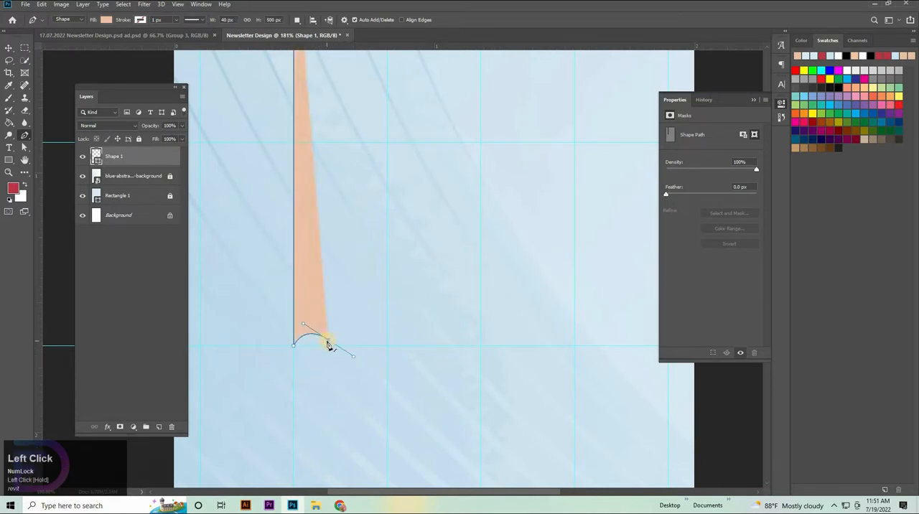
left_click(331, 340, "alt")
left_click_drag(340, 340, 346, 329)
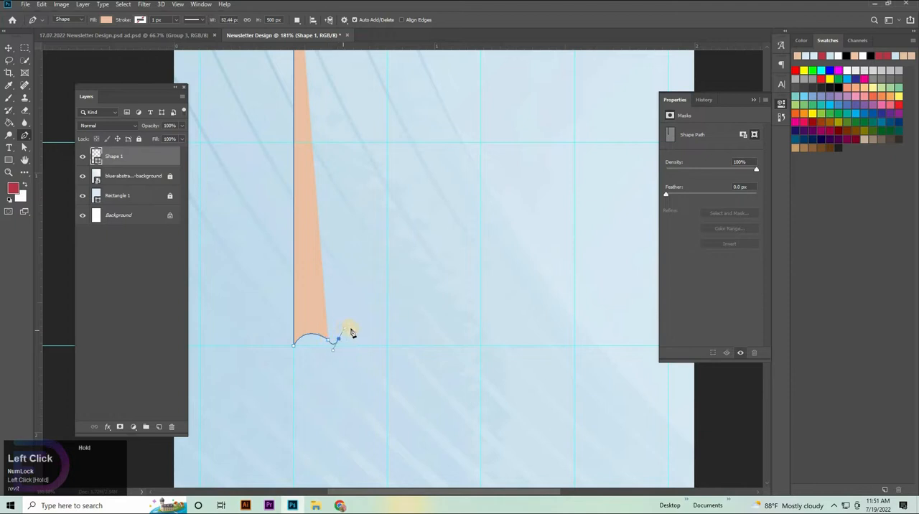
key("ctrl+z")
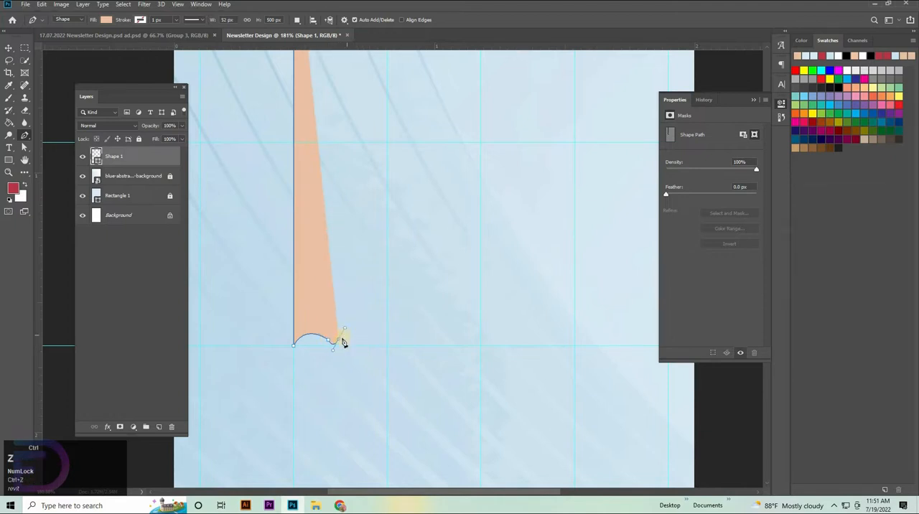
left_click_drag(356, 345, 364, 345)
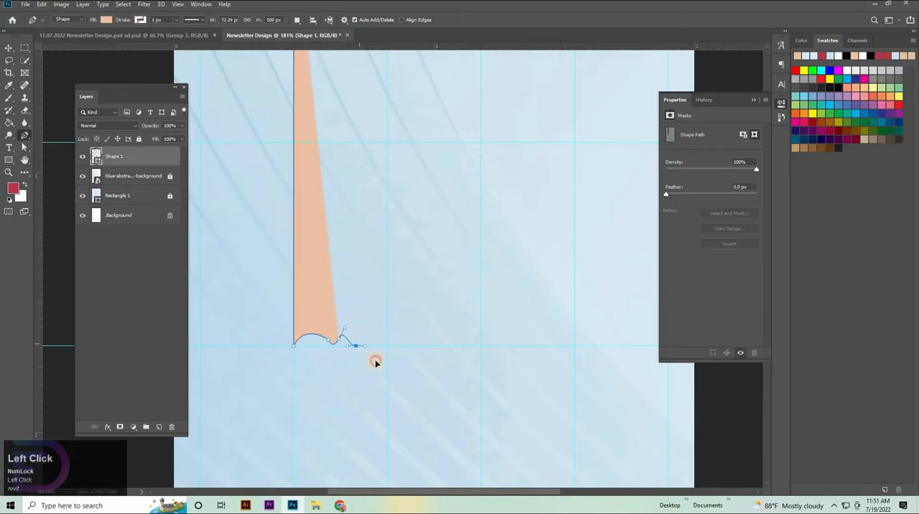
left_click(357, 347, "alt")
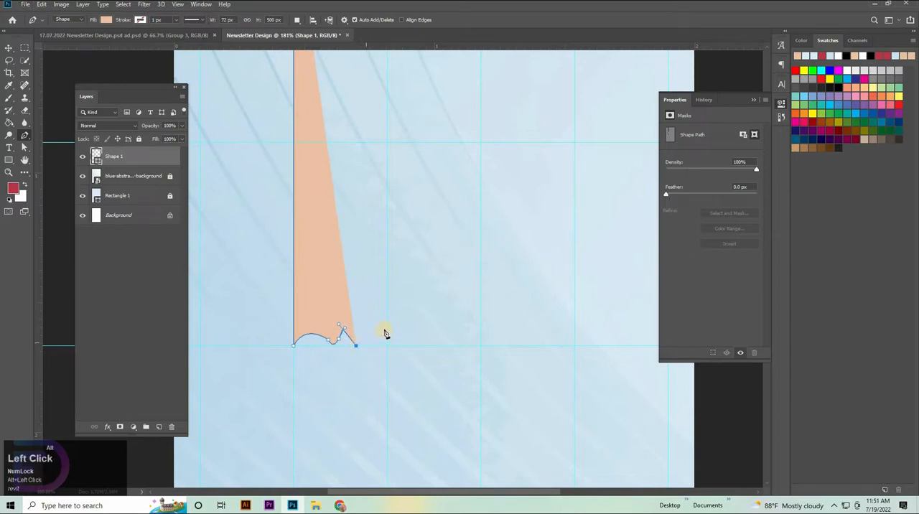
Extend the torn lower edge with uneven peaks and dips to a shape width of about 183 px.
left_click(376, 329)
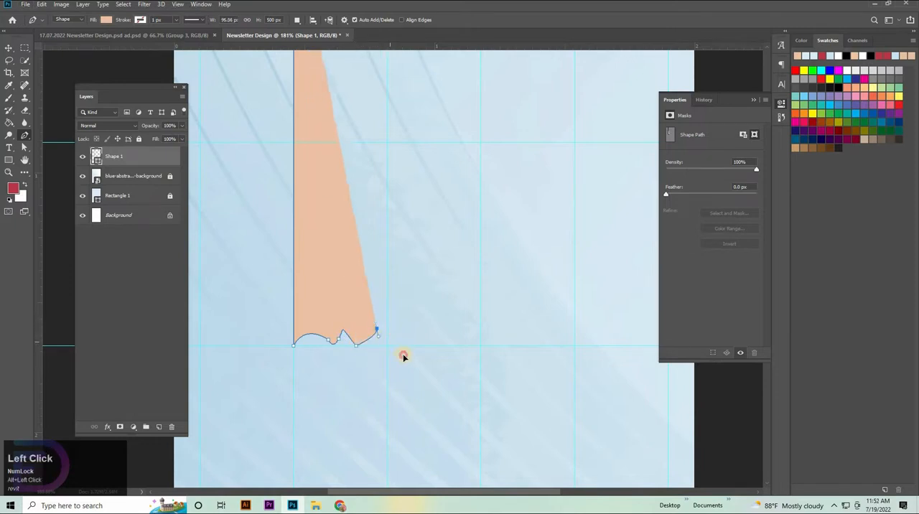
left_click_drag(399, 344, 395, 337)
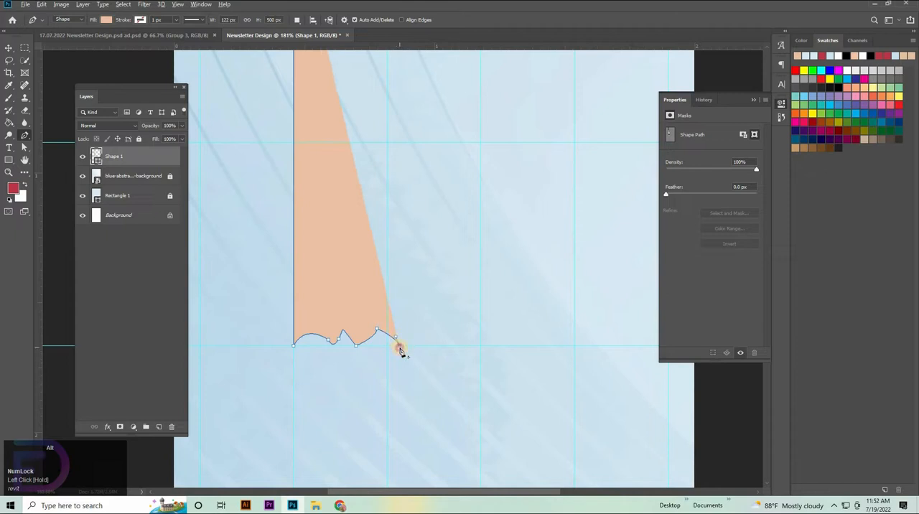
left_click(400, 348, "alt")
left_click(424, 337)
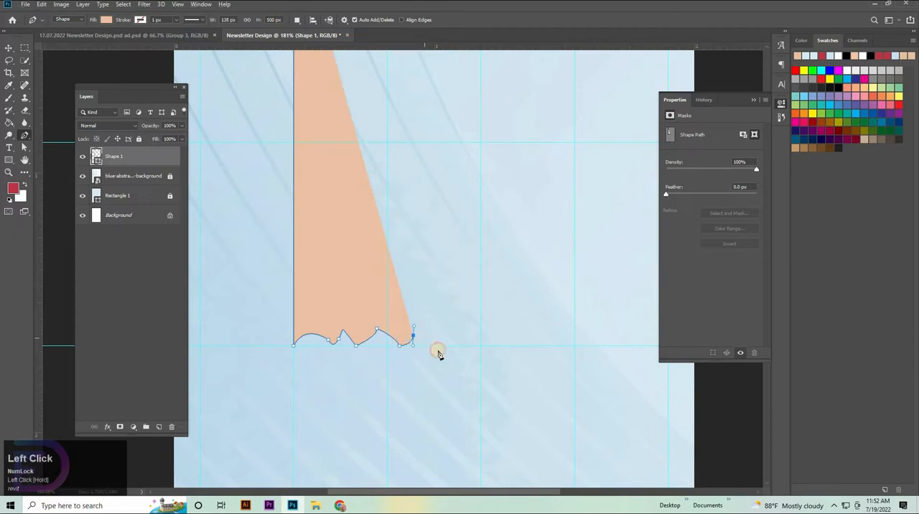
left_click(437, 349)
left_click(445, 338)
left_click(452, 341)
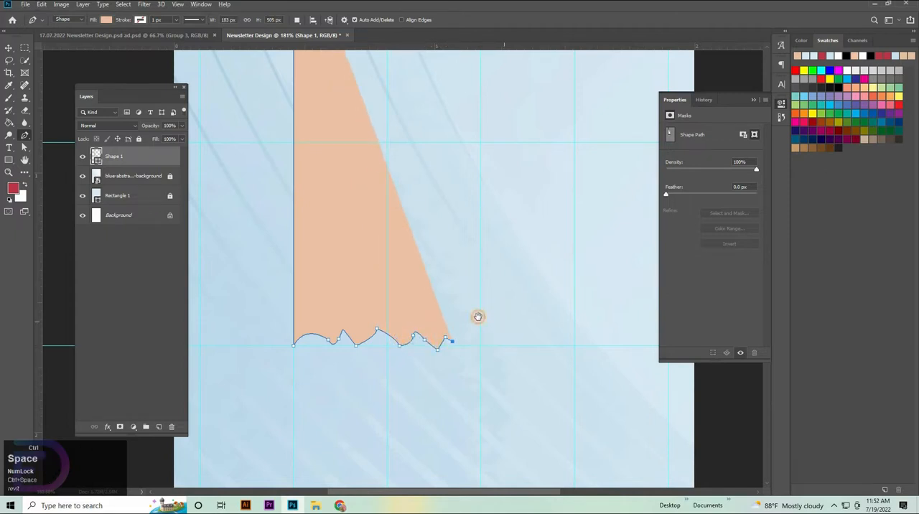
Add larger curved waves to the torn lower edge, bringing the shape's width to about 290 px.
mouse_move(479, 317)
left_mouse_down()
mouse_move(455, 306)
mouse_move(457, 329)
mouse_move(463, 307)
left_mouse_up()
left_click(458, 337, "alt")
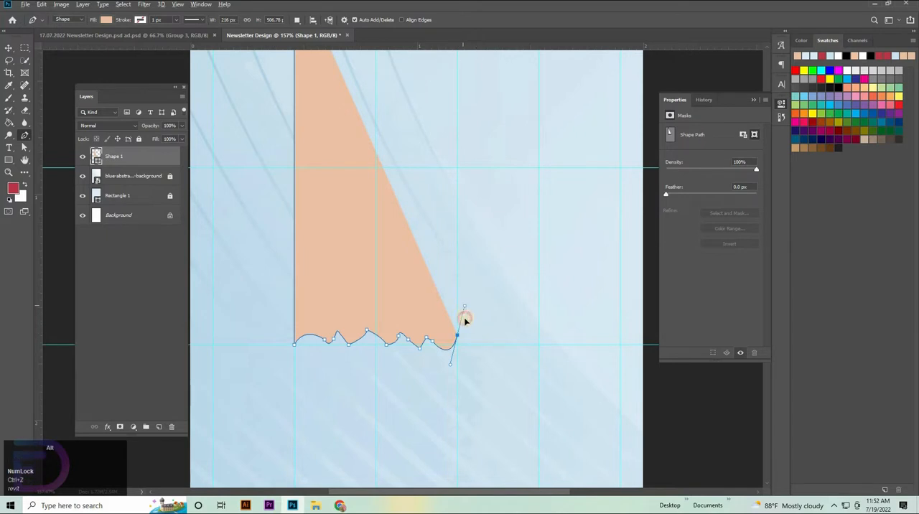
left_click_drag(496, 345, 523, 340)
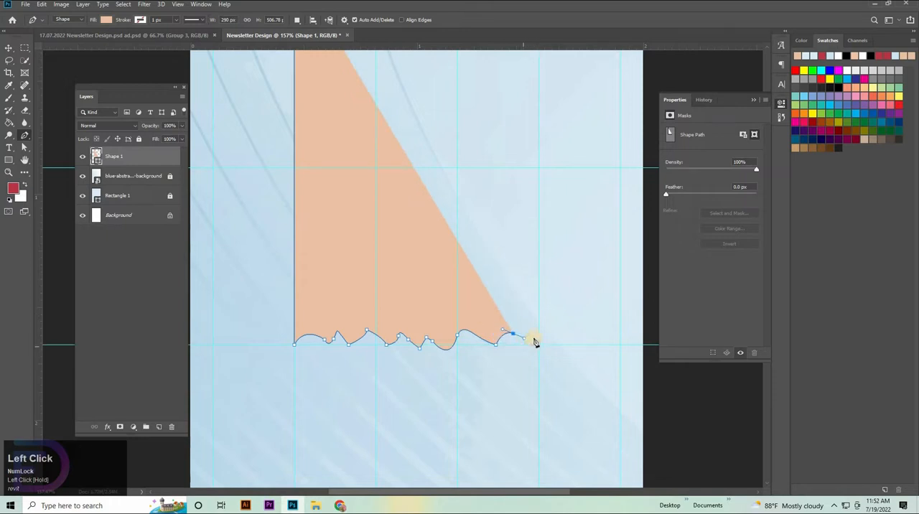
left_click(534, 341)
key("ctrl+z")
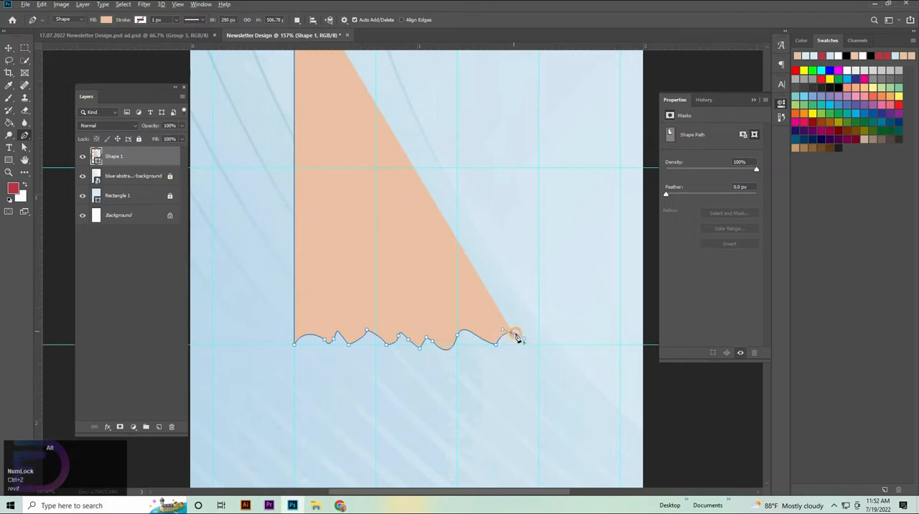
Finish the torn lower edge with a small notch and peak, ending on the horizontal guide at about 344 px width.
left_click(514, 335, "alt")
left_click_drag(523, 346, 538, 345)
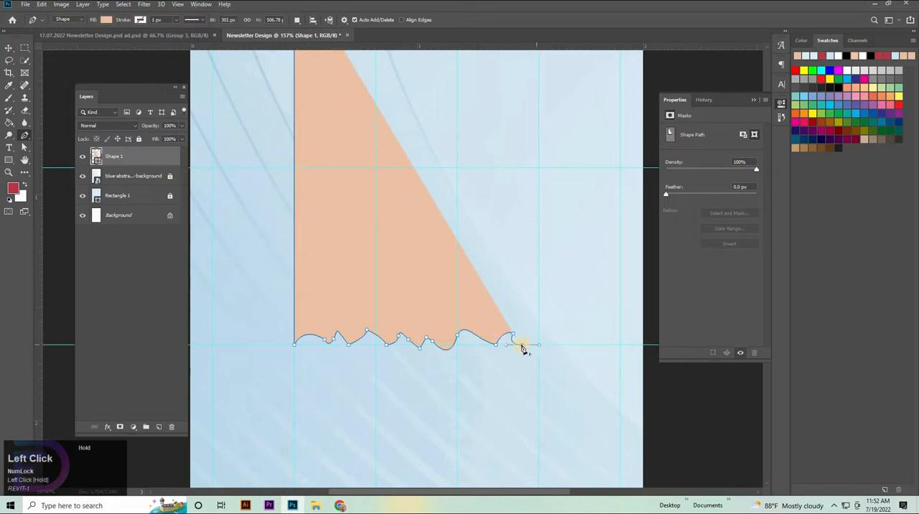
left_click(523, 345, "alt")
left_click(533, 333)
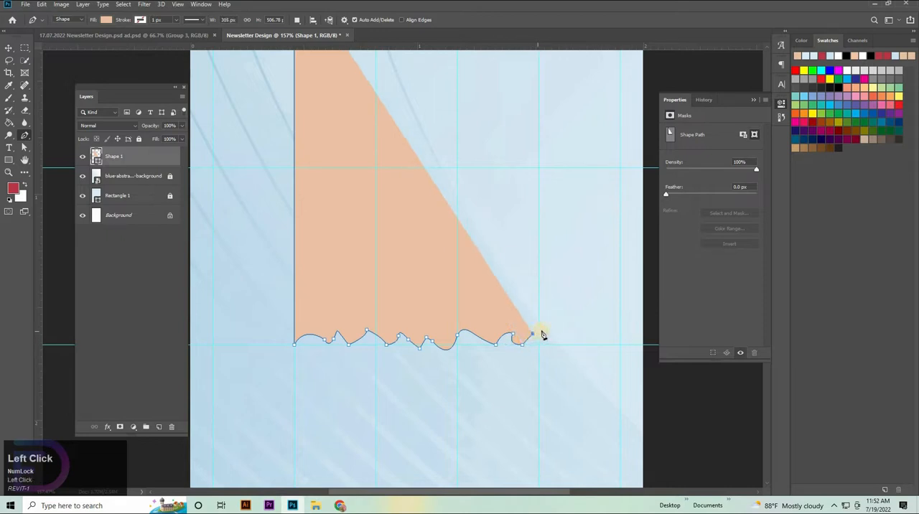
left_click(550, 344)
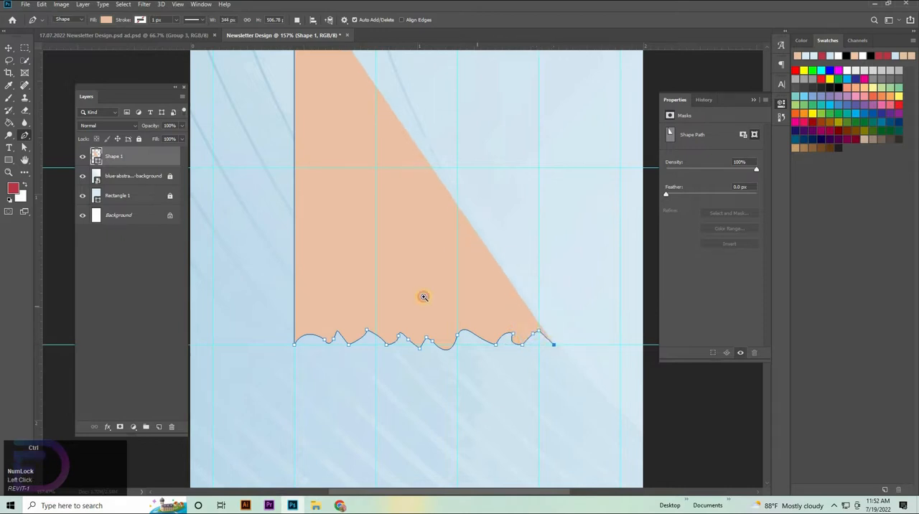
Draw the shape's straight right side up to just above the canvas and close the outline across its top.
left_click_drag(422, 295, 432, 302)
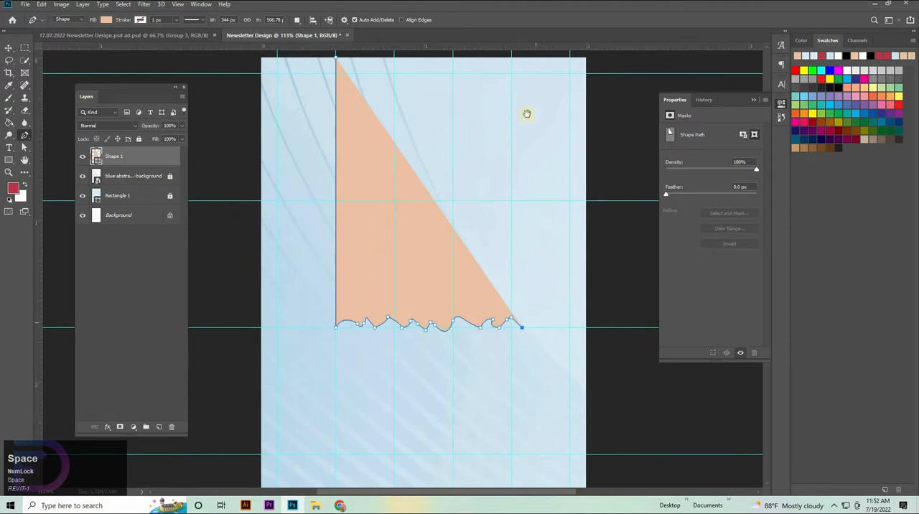
left_click(522, 55, "shift")
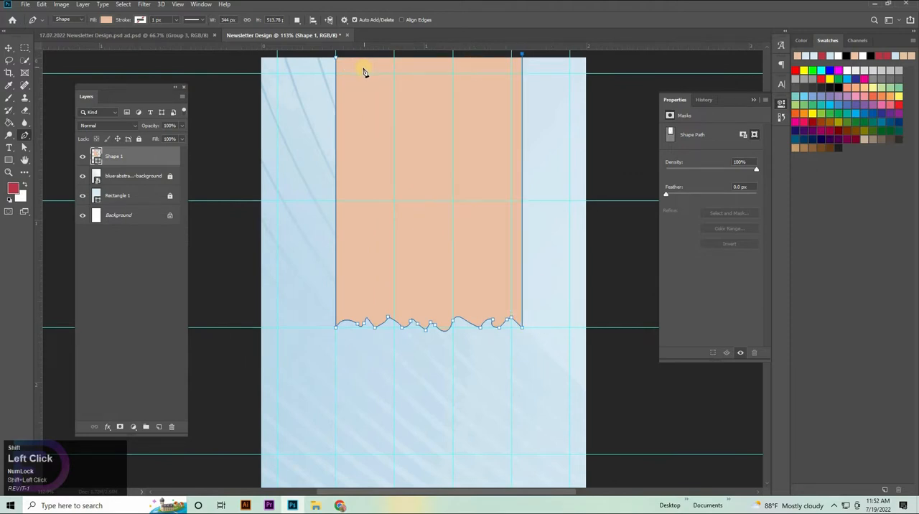
left_click(335, 57)
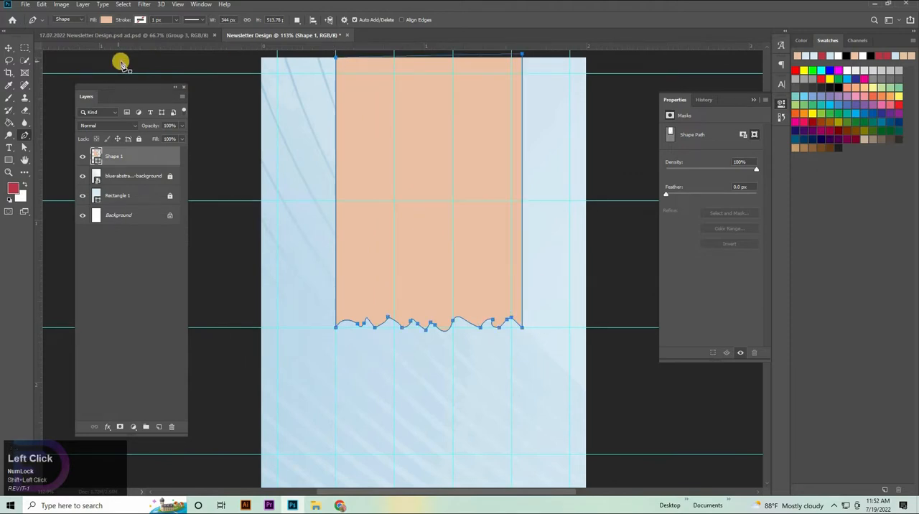
key("ctrl+z")
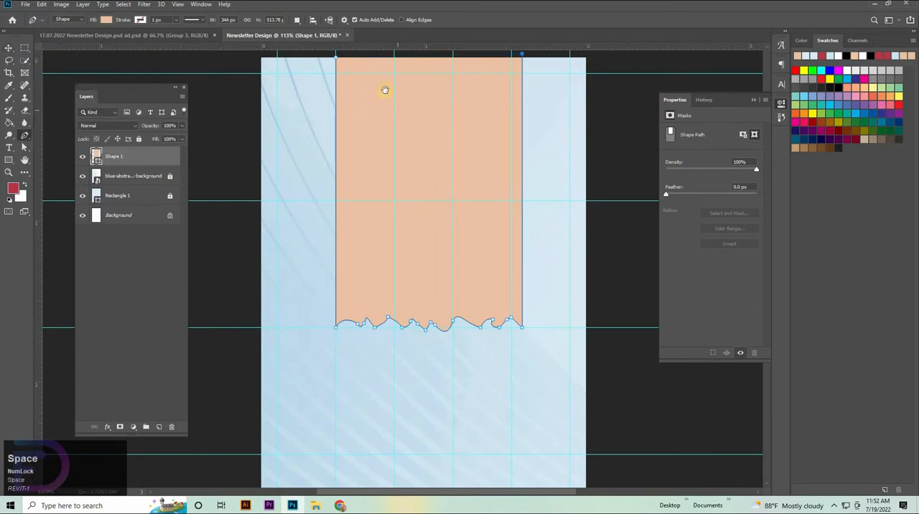
left_click_drag(332, 56, 335, 112)
left_click(337, 112, "shift")
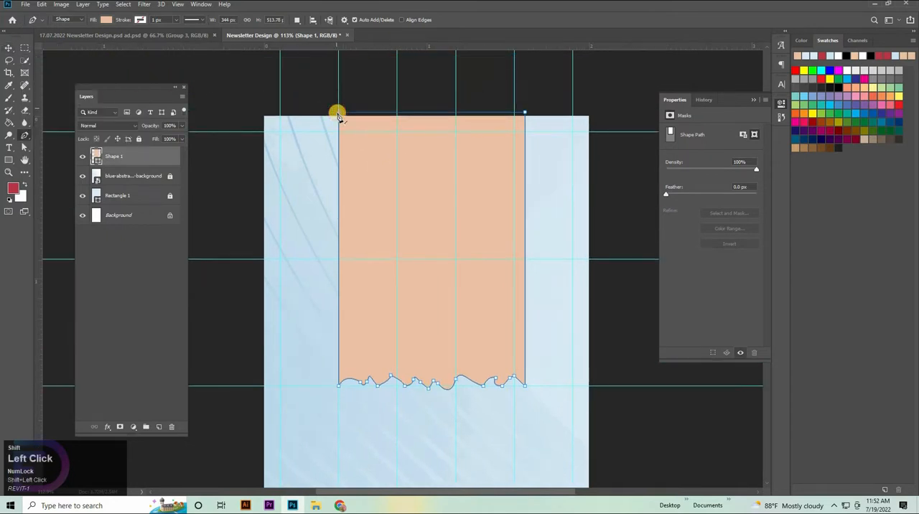
left_click(338, 113)
left_click(339, 115)
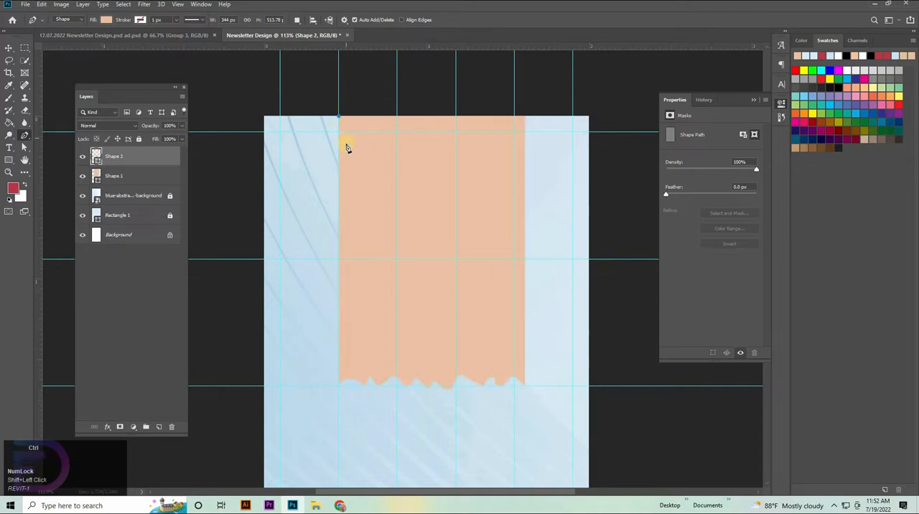
Select the Shape 1 layer, center it horizontally on the whole canvas, and clear the selection.
key("v")
left_click(423, 208)
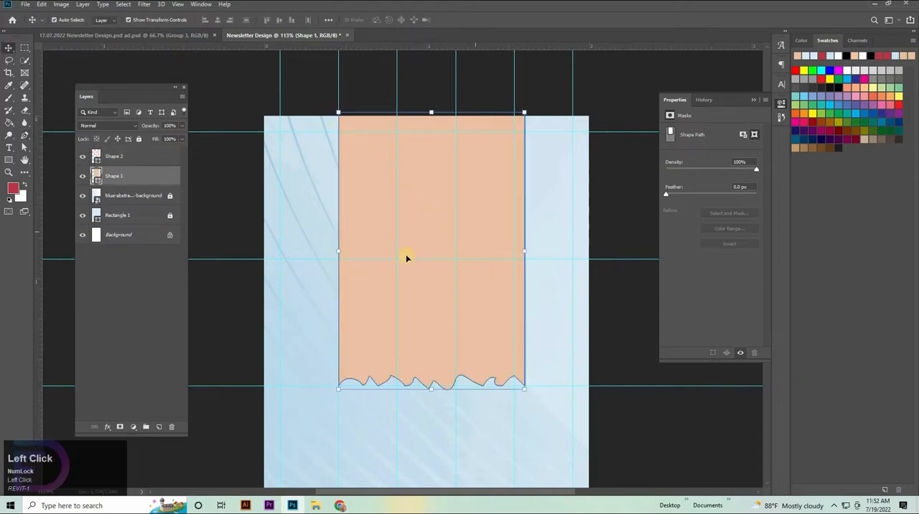
key("ctrl+a")
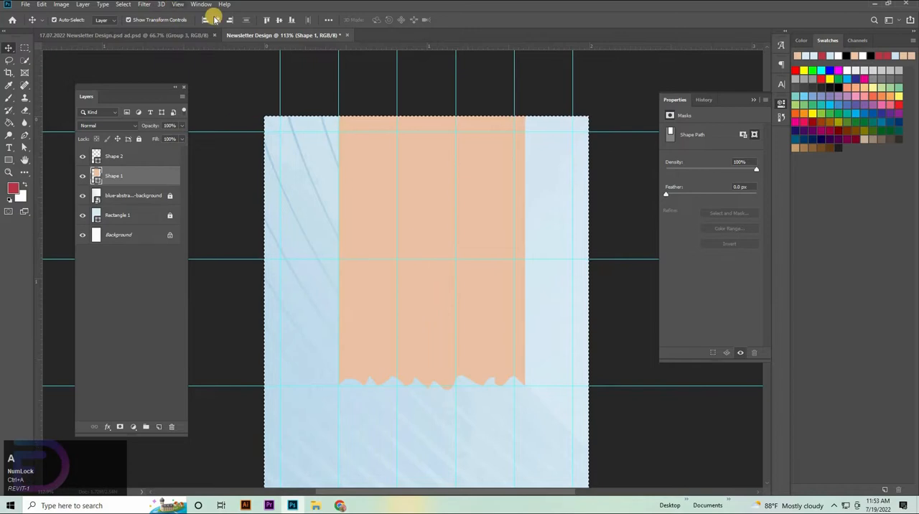
left_click(217, 19)
key("ctrl+d")
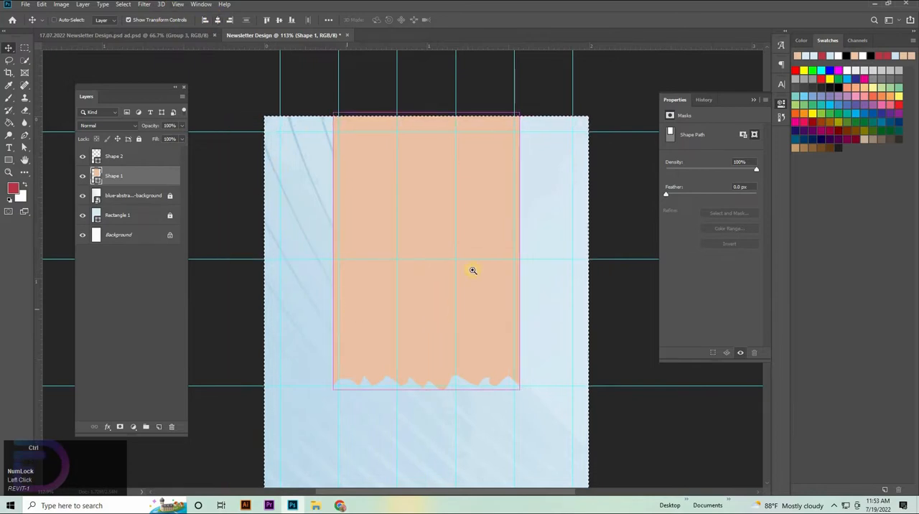
Lower the peach shape's top edge to the first horizontal guide, about 93% height, widen it slightly, and commit the transform.
left_click_drag(447, 275, 471, 322)
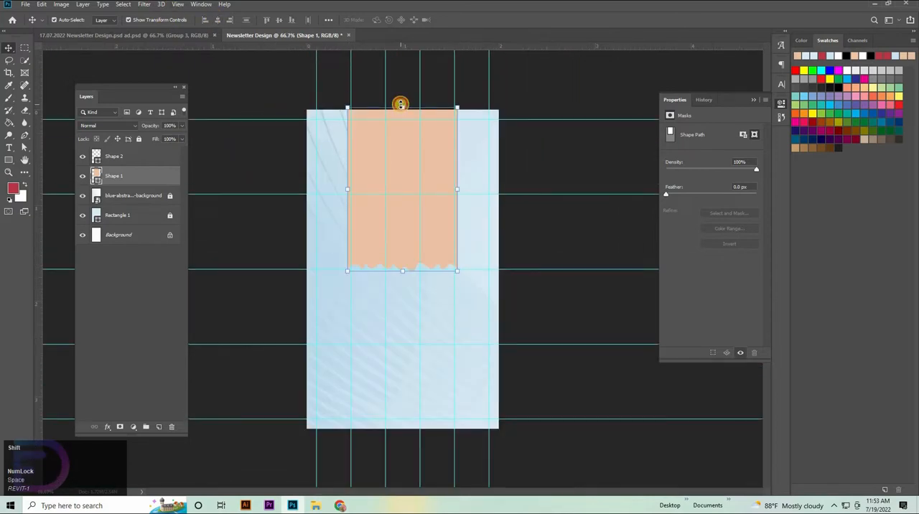
left_click_drag(400, 104, 405, 120)
left_click_drag(462, 190, 460, 191)
left_click(458, 19)
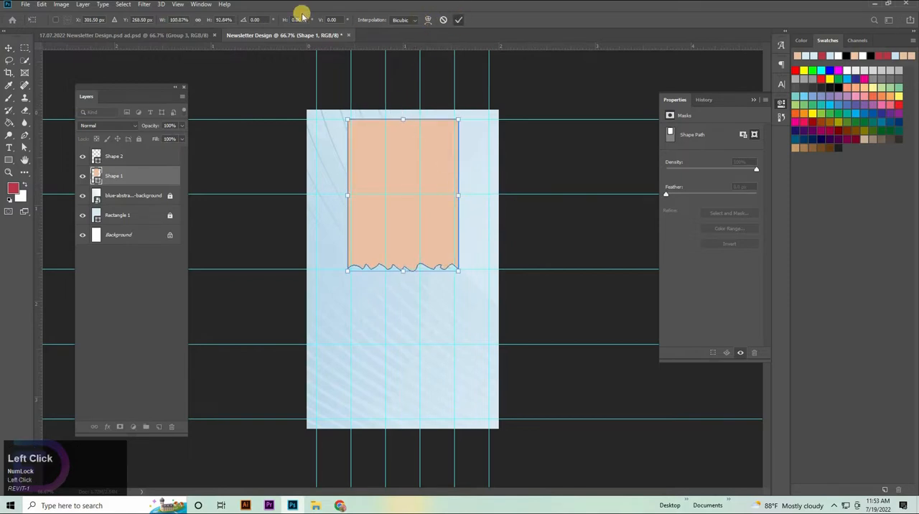
Realign the resized peach shape to the canvas's horizontal center and deselect the canvas.
key("ctrl+a")
left_click(218, 20)
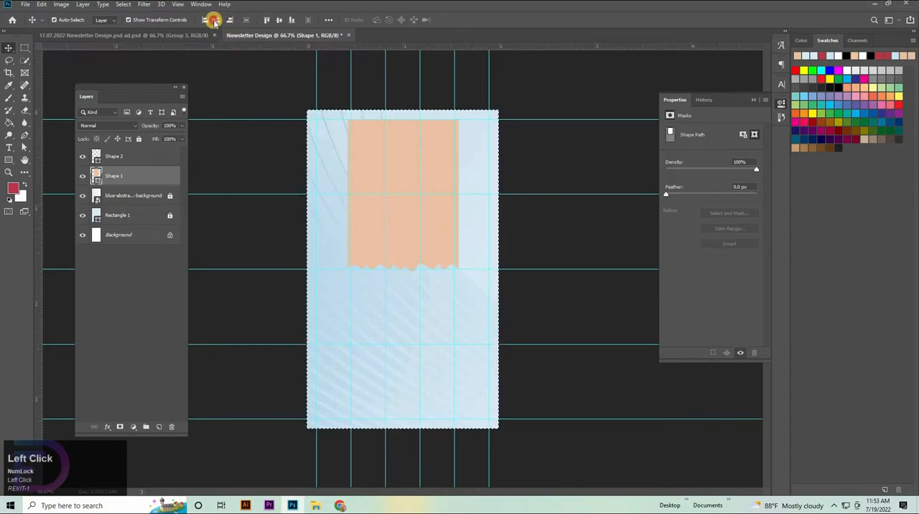
key("ctrl+d")
Nudge the peach shape vertically so its top sits slightly above the first horizontal guide.
key("shift+Up")
key("shift+Up")
key("shift+Up")
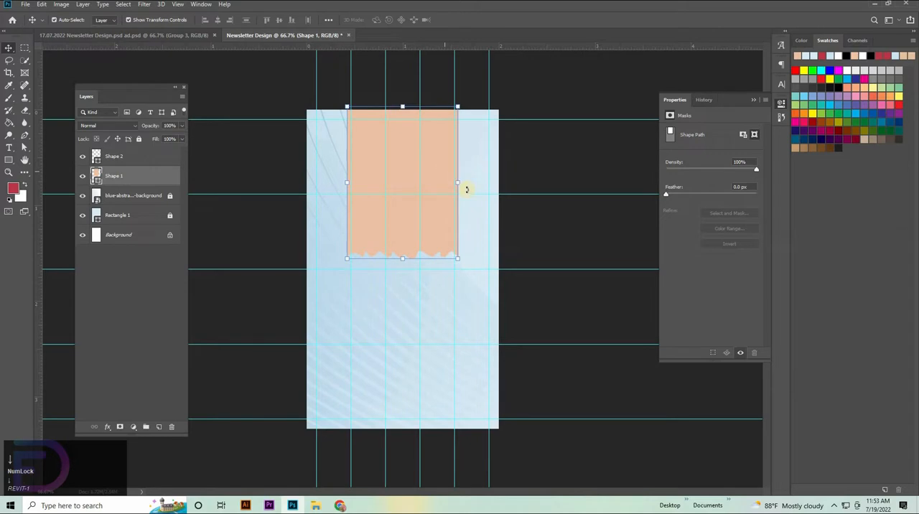
key("shift+Down")
key("shift+Down")
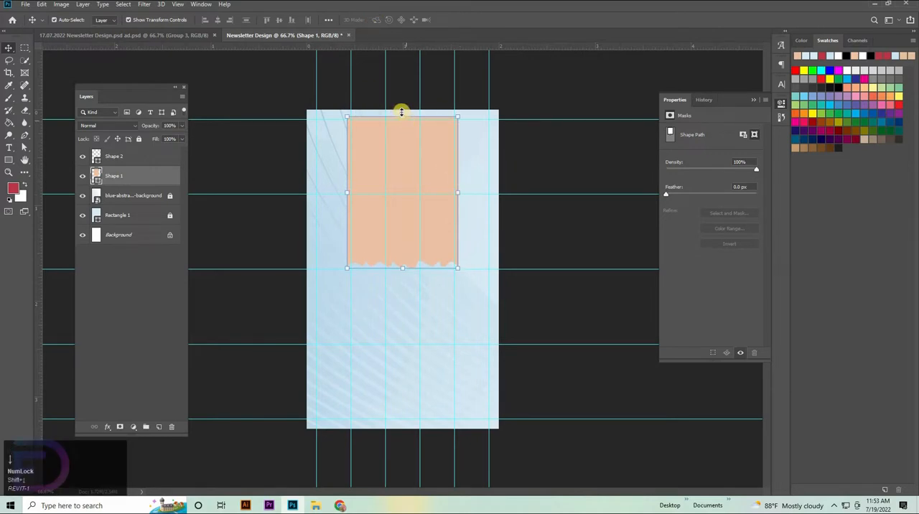
Stretch the peach shape from the canvas's top edge to the third horizontal guide, about 106% height, and commit the transform.
left_click_drag(401, 105, 402, 99)
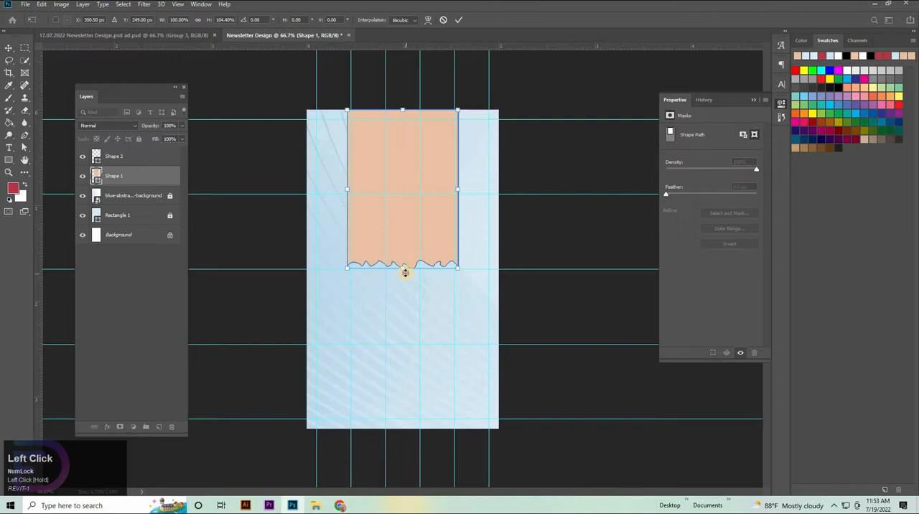
left_click_drag(405, 272, 404, 275)
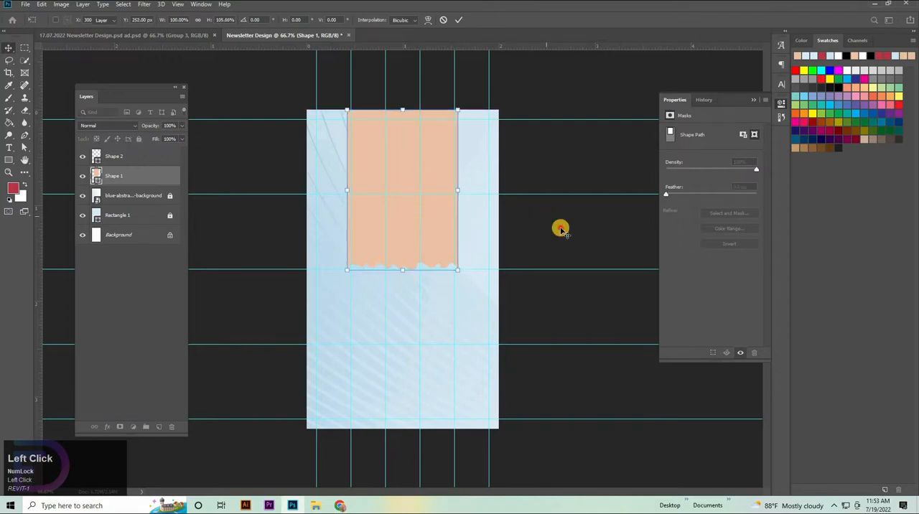
left_click(560, 229)
left_click(448, 225)
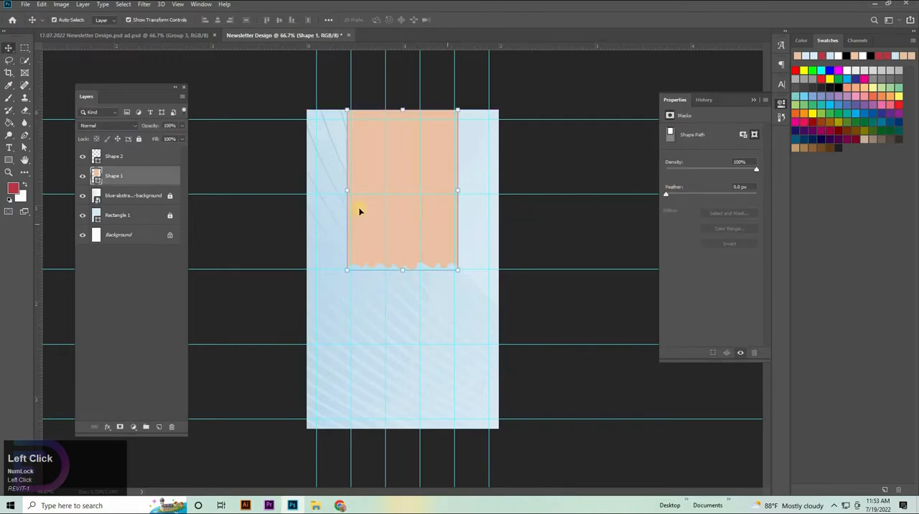
Delete the Shape 2 layer and duplicate the Shape 1 layer directly beneath the original.
left_click(118, 156)
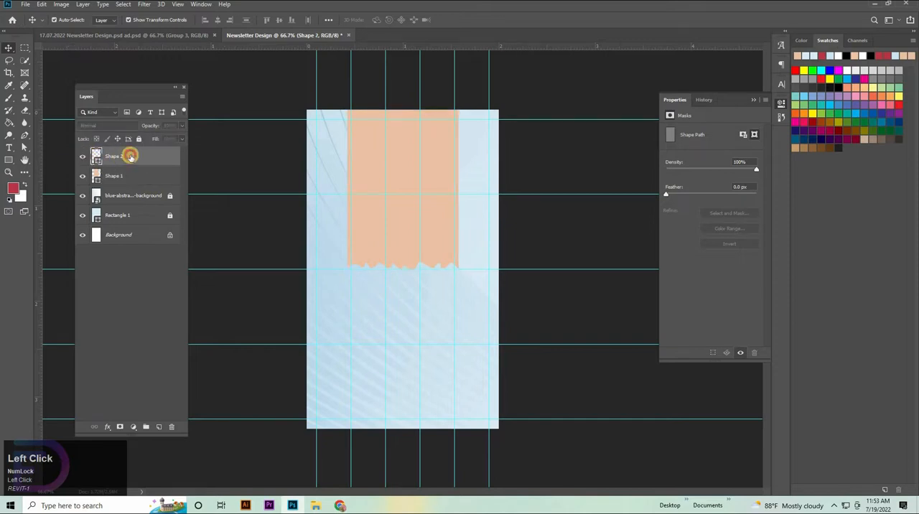
key("Delete")
left_click_drag(130, 157, 135, 175)
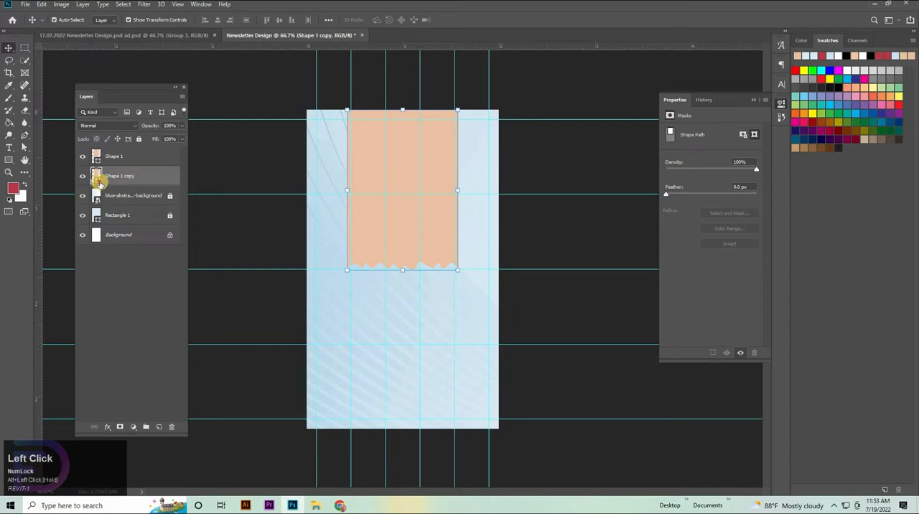
Change the fill color of the Shape 1 duplicate beneath the original to black, 000000.
double_click(100, 182)
type("000000")
key("Return")
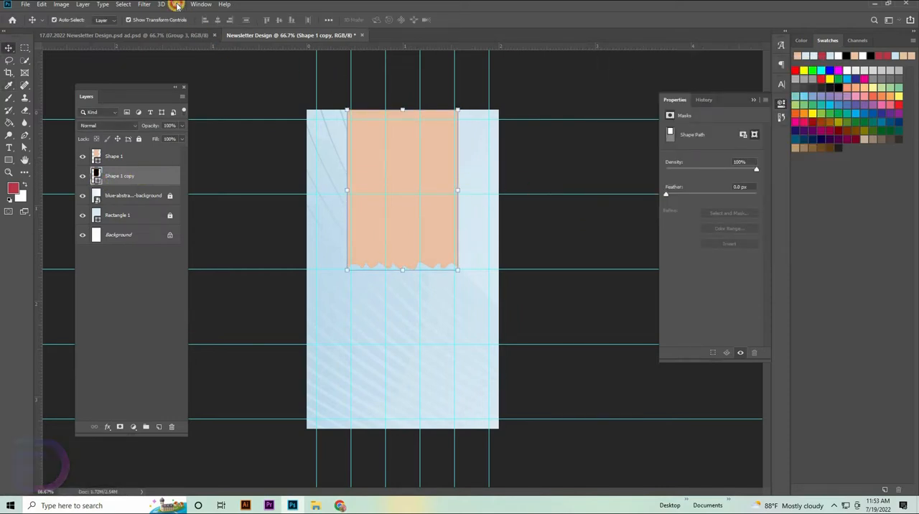
Convert the black copy to a smart object and apply a Gaussian Blur with a 6.0 px radius.
left_click(178, 5)
mouse_move(144, 4)
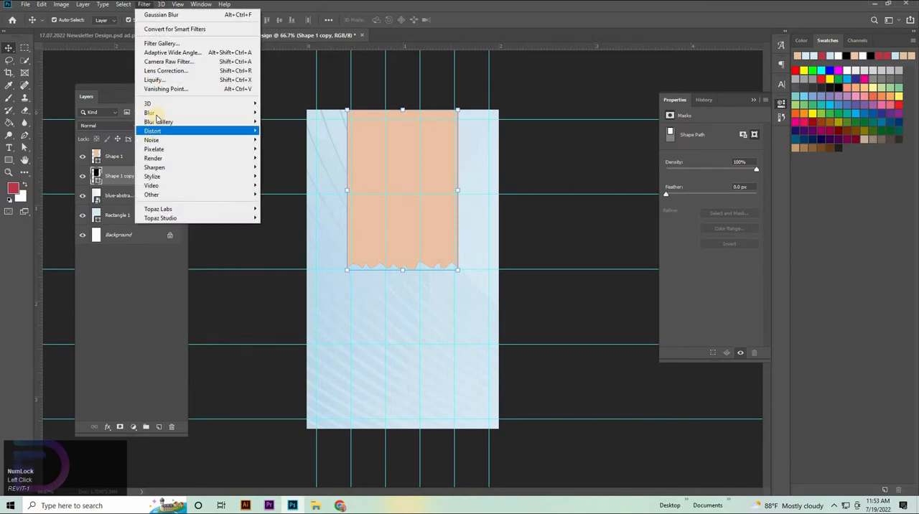
left_click(155, 113)
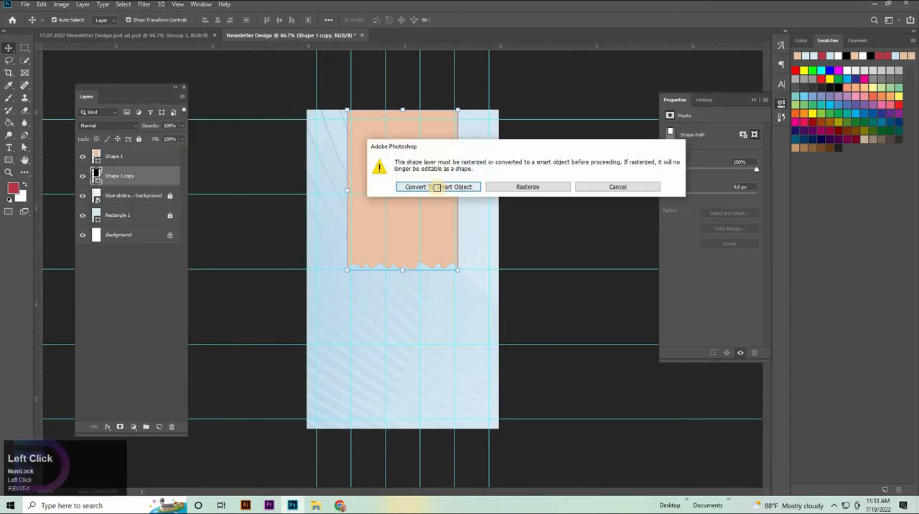
left_click(417, 186)
left_click(697, 138)
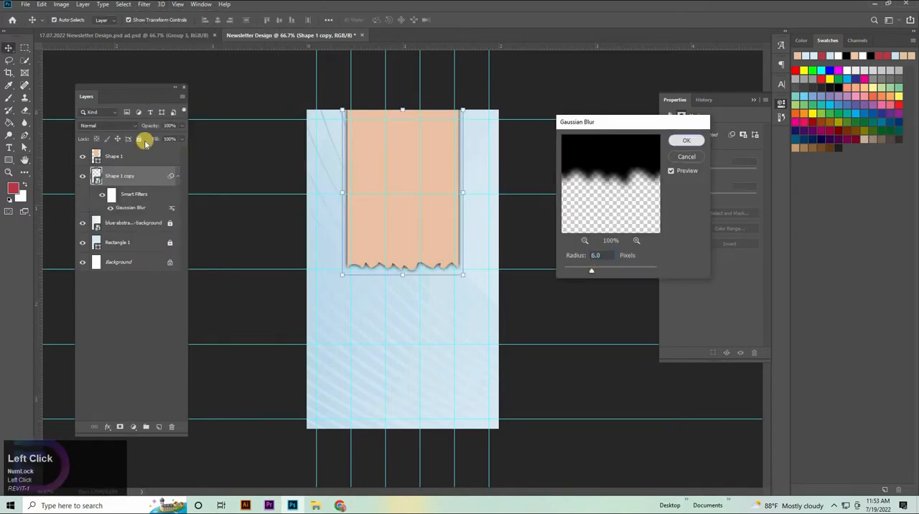
Set the blurred black shadow layer's opacity to 60%.
left_click_drag(138, 134, 140, 145)
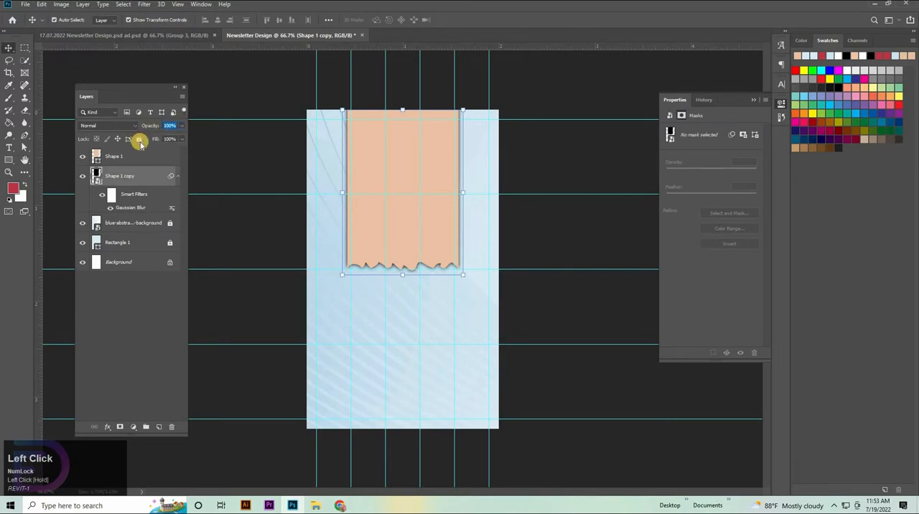
type("60")
key("Return")
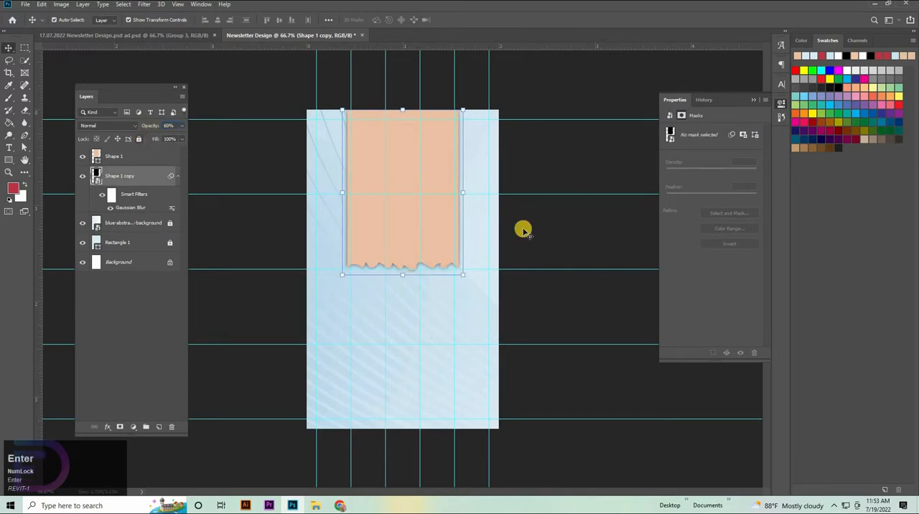
Duplicate the peach shape toward the lower canvas and scale the copy to the full canvas width, about 173%.
left_click(384, 213)
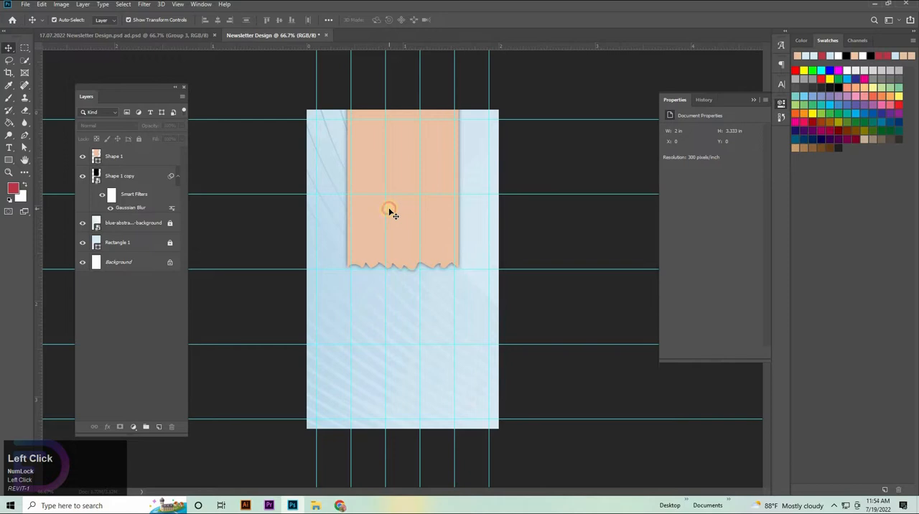
left_click_drag(388, 211, 499, 296)
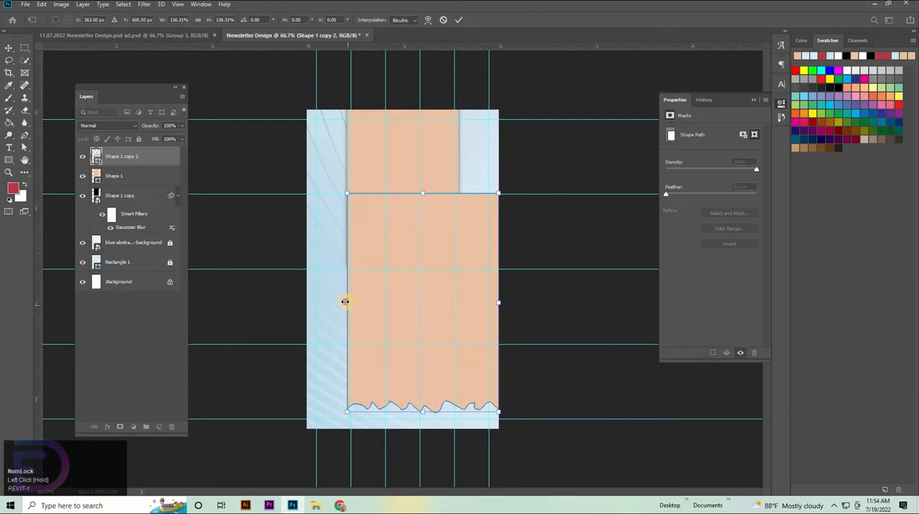
left_click_drag(345, 301, 306, 304)
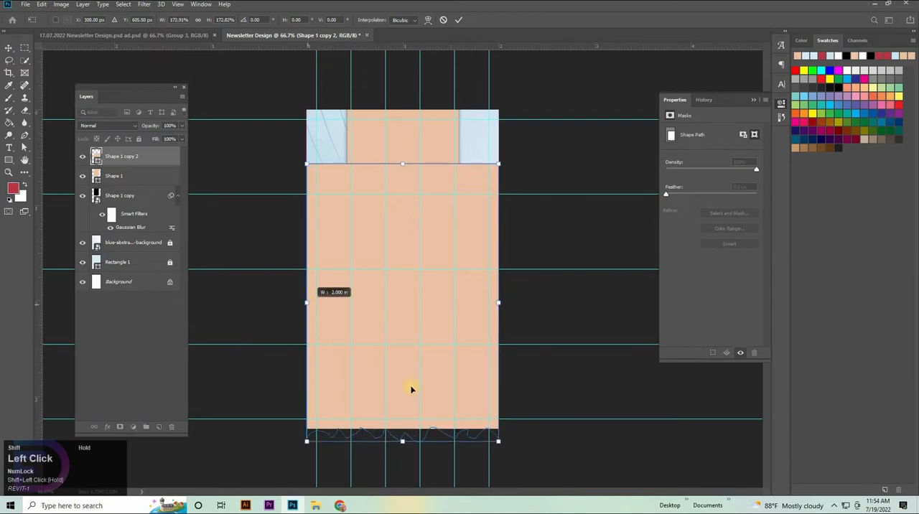
Lower the large copy's top anchor points until the shape is a strip about 151 px high.
left_click(605, 249)
left_click_drag(261, 150, 608, 275)
key("shift+Down")
key("shift+Down")
key("shift+Down")
key("shift+Down")
key("shift+Down")
key("shift+Down")
key("shift+Down")
key("shift+Down")
key("shift+Down")
key("shift+Down")
key("shift+Down")
key("shift+Down")
key("shift+Down")
key("shift+Down")
key("shift+Down")
key("shift+Down")
key("shift+Down")
key("shift+Down")
key("shift+Down")
key("shift+Down")
key("shift+Down")
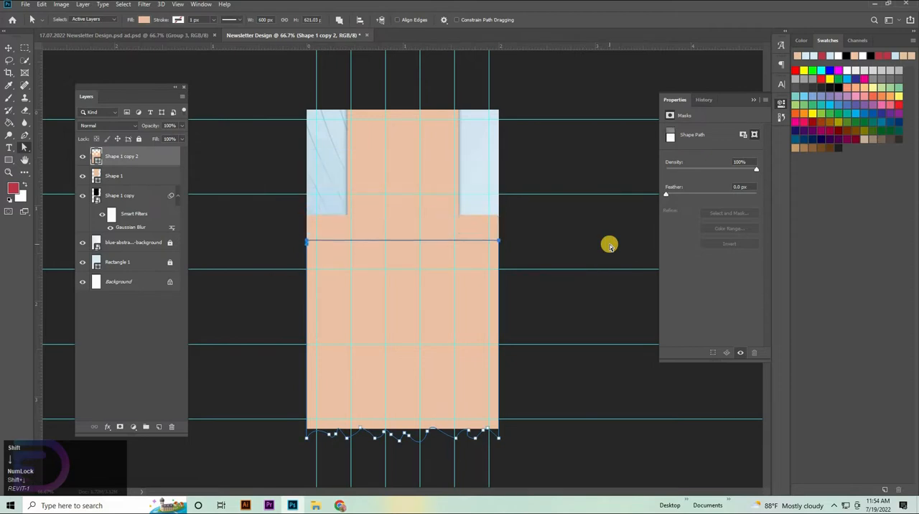
key("shift+Down")
key("shift+Down")
key("shift+Down")
key("shift+Down")
key("shift+Down")
key("shift+Down")
key("shift+Down")
key("shift+Down")
key("shift+Down")
key("shift+Down")
key("shift+Down")
key("shift+Down")
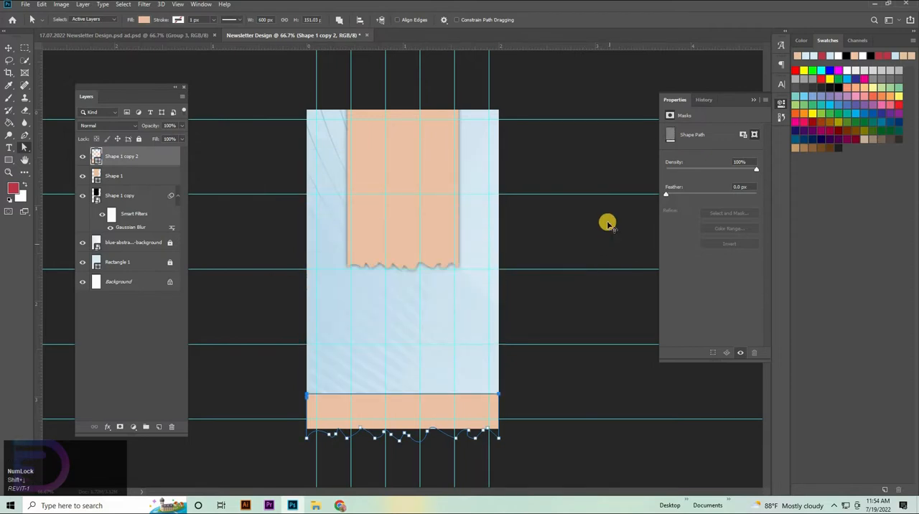
Move the full-width peach strip up so its top edge lies on the fourth horizontal guide.
key("v")
mouse_move(404, 359)
left_mouse_down()
mouse_move(404, 302)
mouse_move(404, 356)
mouse_move(495, 387)
left_mouse_up()
left_click_drag(481, 340, 792, 213)
Use the Add Anchor Point tool to reshape the first waves at the left end of the strip's torn lower edge.
left_click(23, 138)
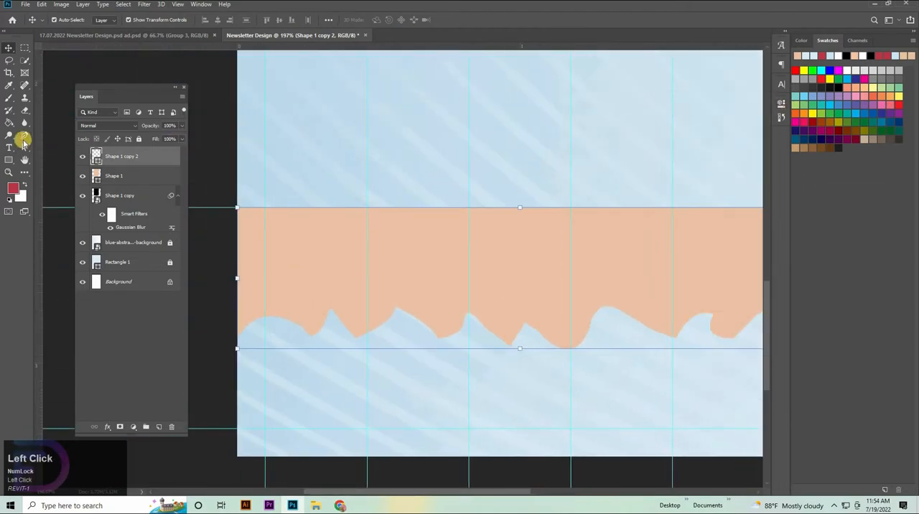
right_click(24, 136)
left_click(65, 161)
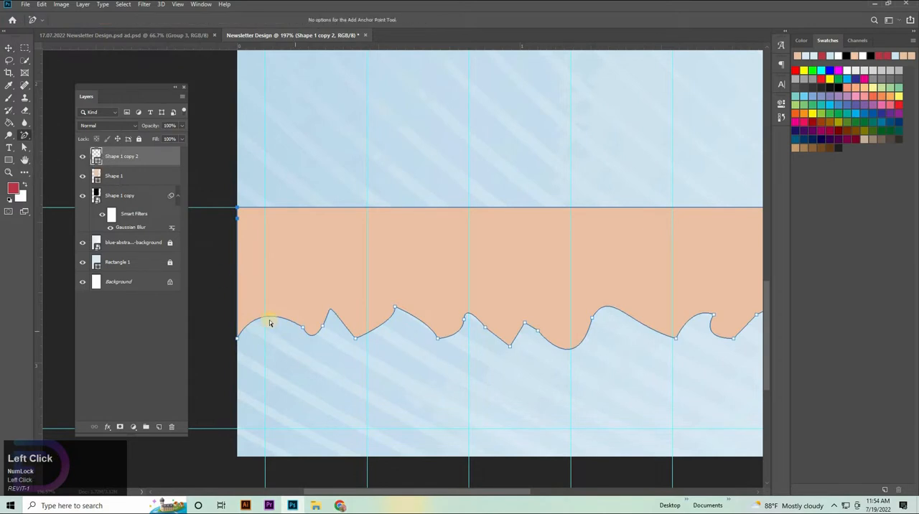
left_click_drag(268, 333, 262, 317)
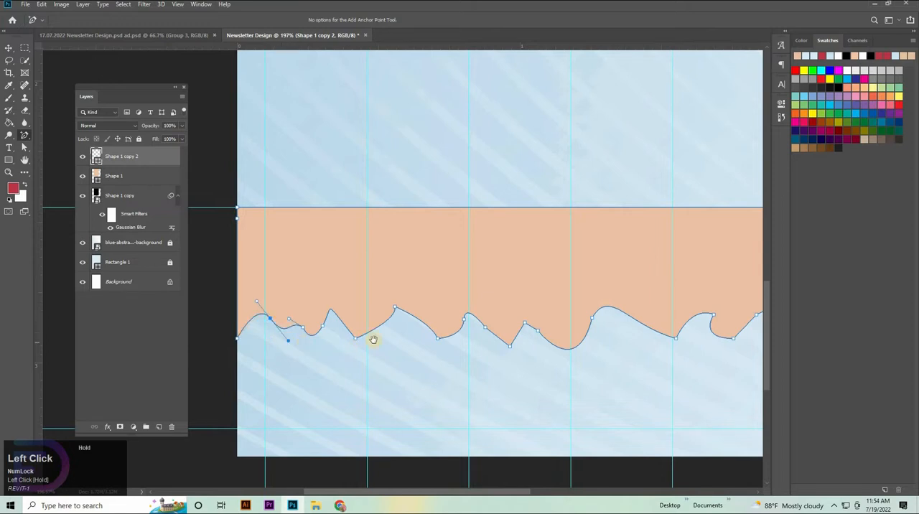
left_click_drag(374, 340, 415, 320)
left_click_drag(293, 282, 254, 263)
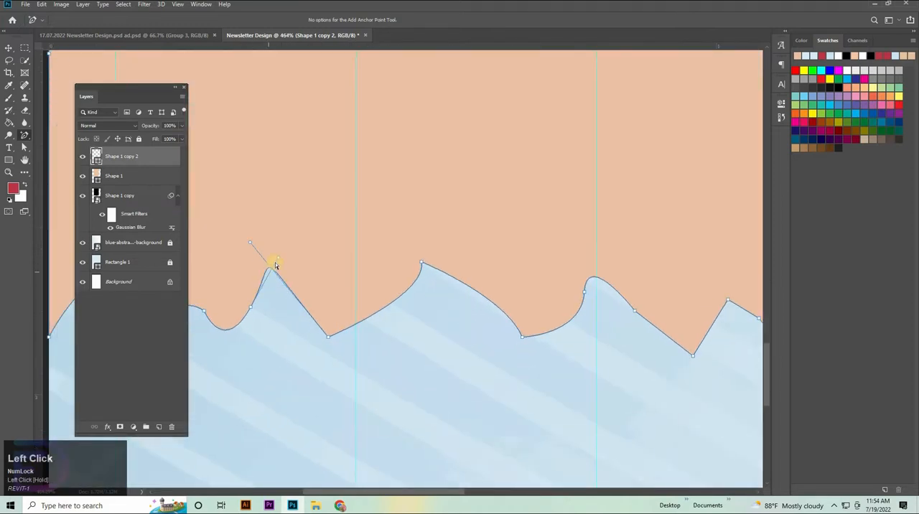
left_click_drag(477, 315, 344, 291)
left_click_drag(505, 338, 470, 343)
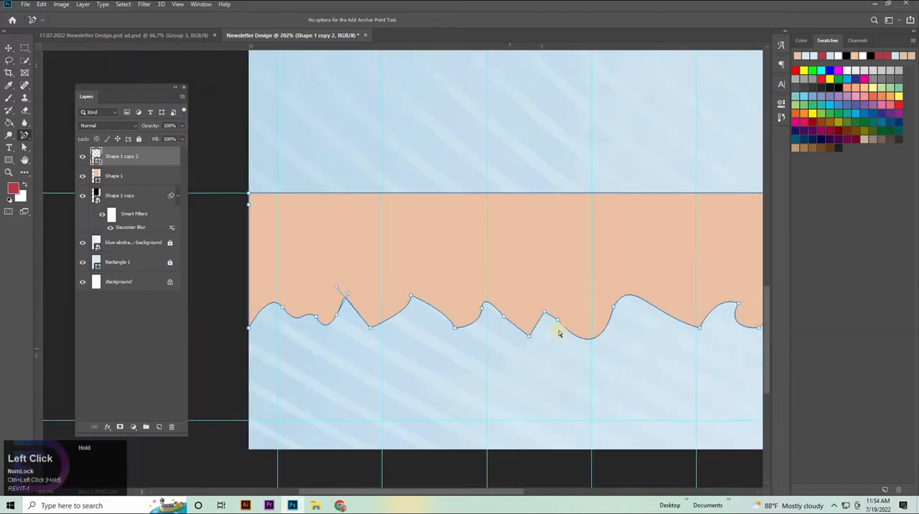
Reshape the deep trough right of the middle of the strip's torn edge by adjusting its anchor point and curve handle.
left_click(558, 327)
left_click_drag(574, 319, 565, 330)
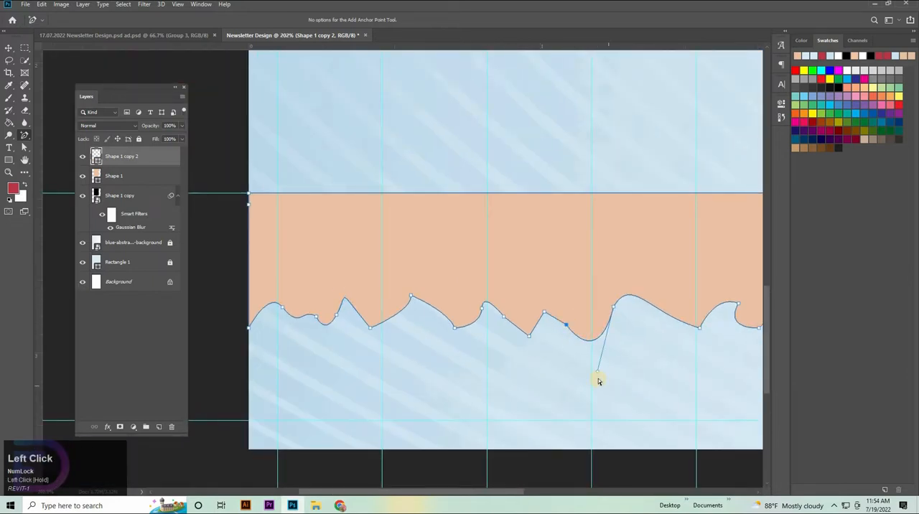
mouse_move(598, 374)
left_mouse_down()
mouse_move(575, 368)
mouse_move(595, 363)
left_mouse_up()
left_click_drag(630, 339, 468, 335)
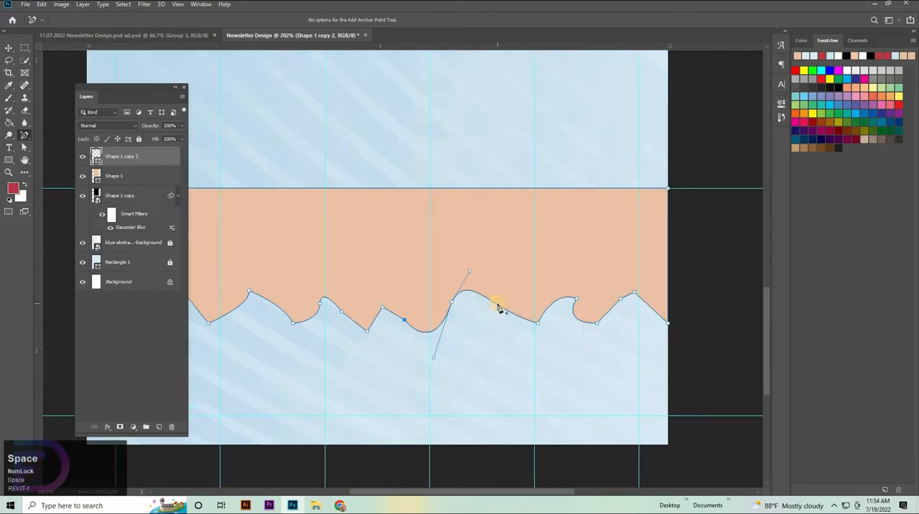
Add anchor points on the long slope right of the deep trough and shape them into a new small peak.
left_click(498, 305)
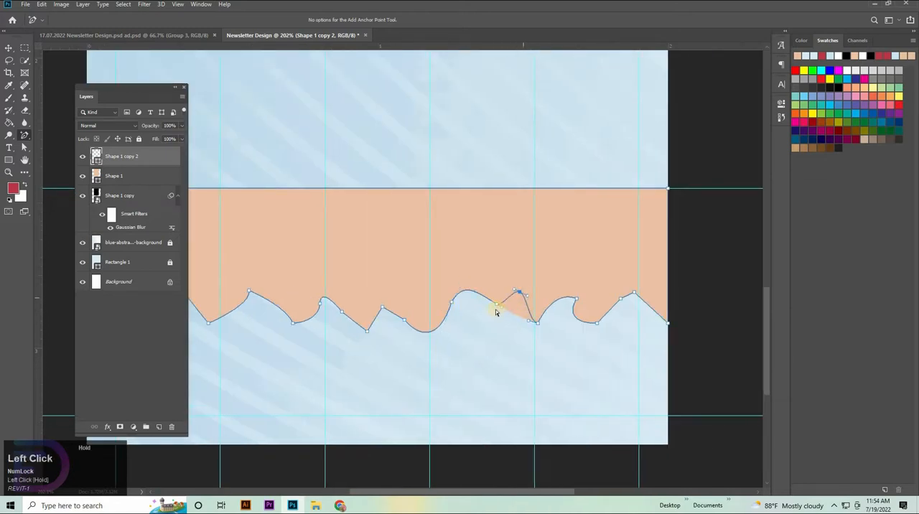
mouse_move(496, 305)
left_mouse_down()
mouse_move(496, 321)
mouse_move(507, 318)
mouse_move(495, 309)
left_mouse_up()
key("ctrl+space")
left_click(494, 305)
left_click(613, 302)
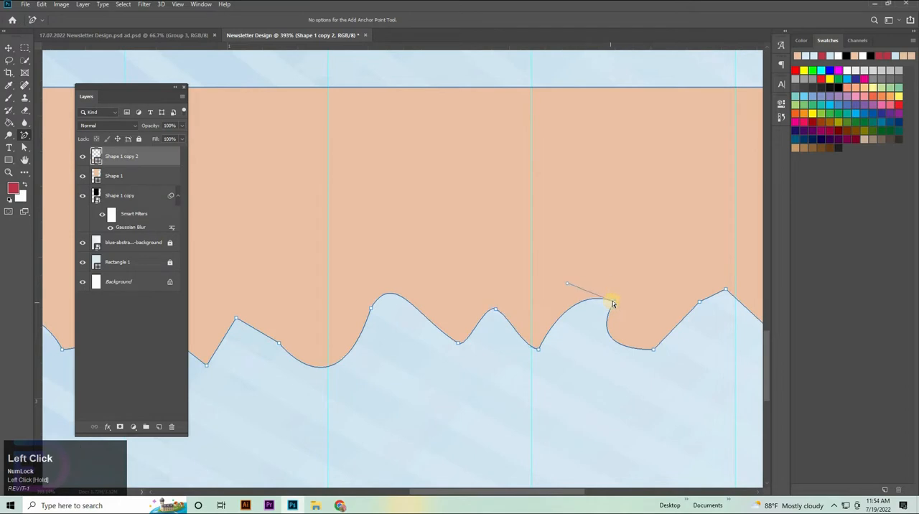
Lower the curled wave, turn the rightmost peak into a narrower point, and add a small bump at the strip's right end.
mouse_move(613, 302)
left_mouse_down()
mouse_move(601, 307)
mouse_move(607, 315)
left_mouse_up()
left_click_drag(677, 286, 593, 310)
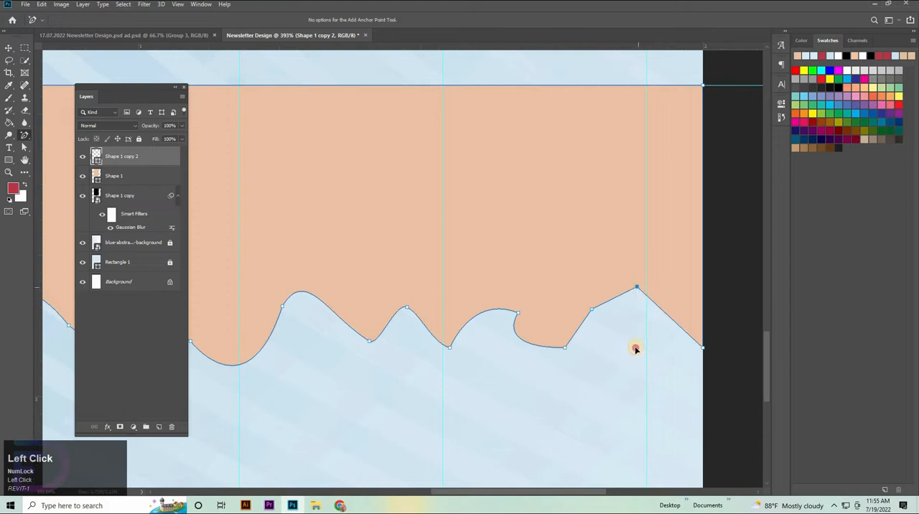
mouse_move(636, 349)
left_mouse_down()
mouse_move(640, 328)
mouse_move(656, 328)
mouse_move(619, 343)
left_mouse_up()
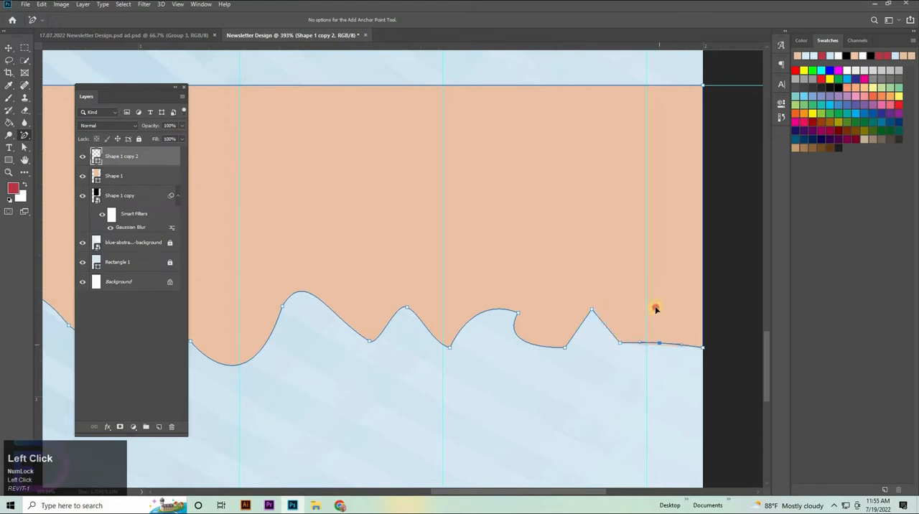
left_click_drag(655, 309, 657, 322)
Lower and shift the peak left of the middle of the strip's torn edge.
left_click_drag(545, 300, 454, 333)
left_click_drag(285, 304, 338, 307)
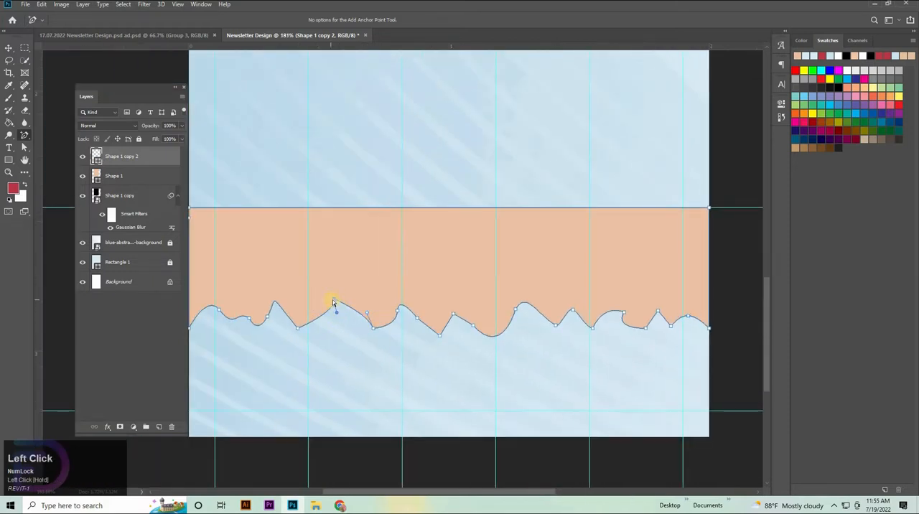
left_click_drag(334, 300, 340, 309)
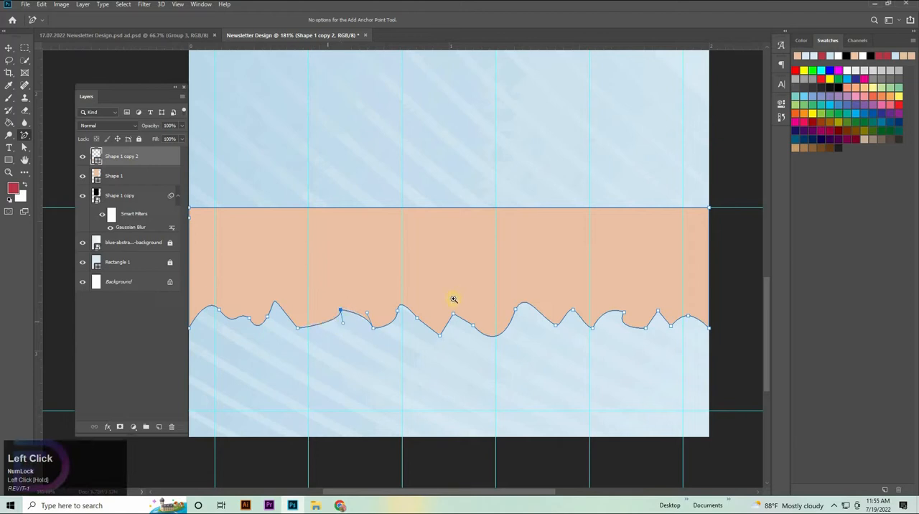
Duplicate the torn strip upward and flip the copy horizontally and vertically so its torn edge faces up.
left_click_drag(454, 300, 483, 230)
key("v")
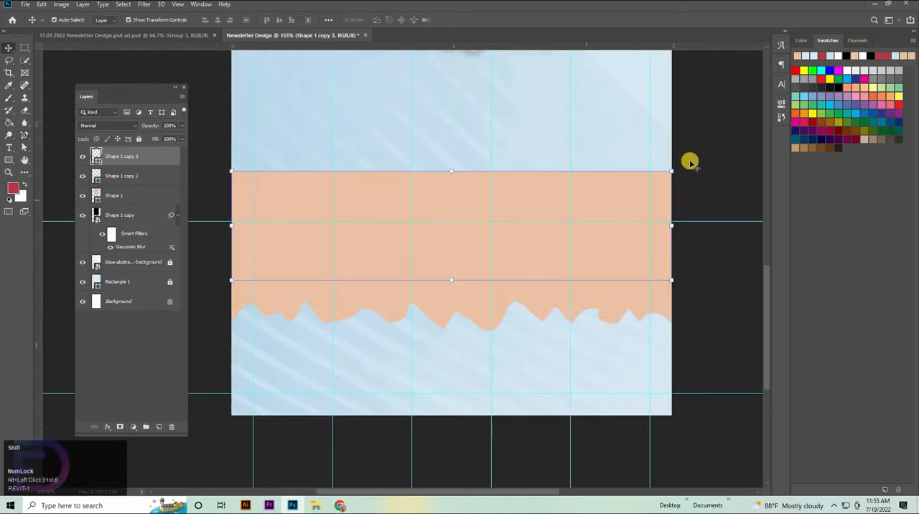
mouse_move(662, 221)
left_mouse_down()
mouse_move(335, 230)
mouse_move(364, 244)
mouse_move(344, 227)
left_mouse_up()
mouse_move(454, 227)
left_mouse_down()
mouse_move(455, 183)
mouse_move(460, 234)
left_mouse_up()
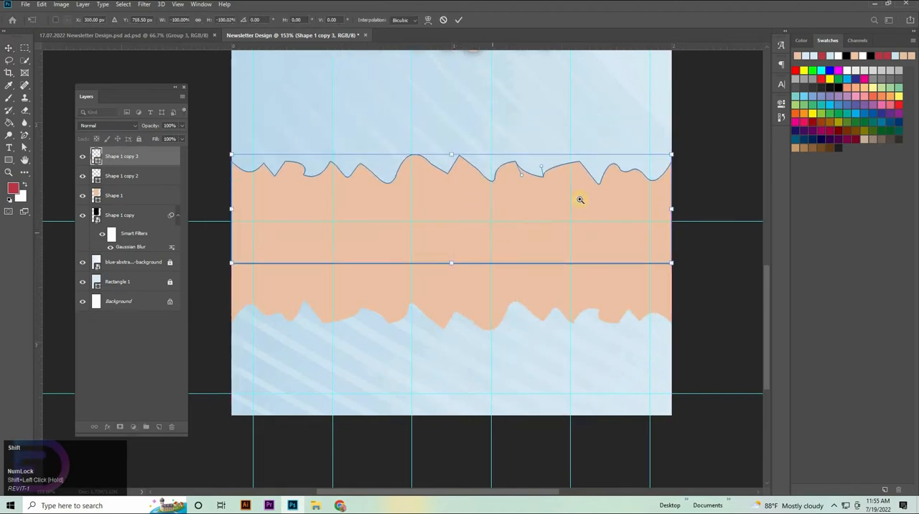
Nudge the flipped copy vertically so it overlaps the original strip, forming one band with torn upper and lower edges.
left_click_drag(578, 198, 519, 333)
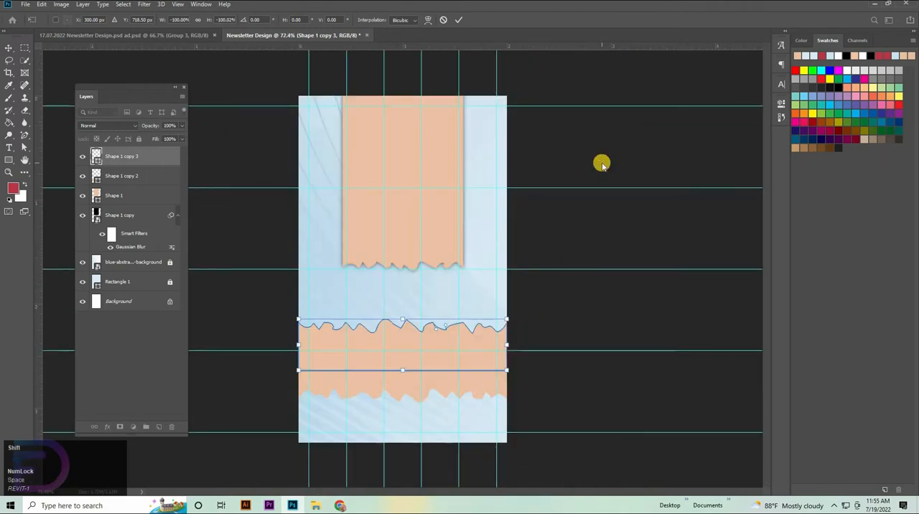
key("Down")
key("Down")
key("Down")
key("Down")
key("Down")
key("Down")
key("Down")
key("Down")
key("Up")
key("Up")
key("Up")
key("Up")
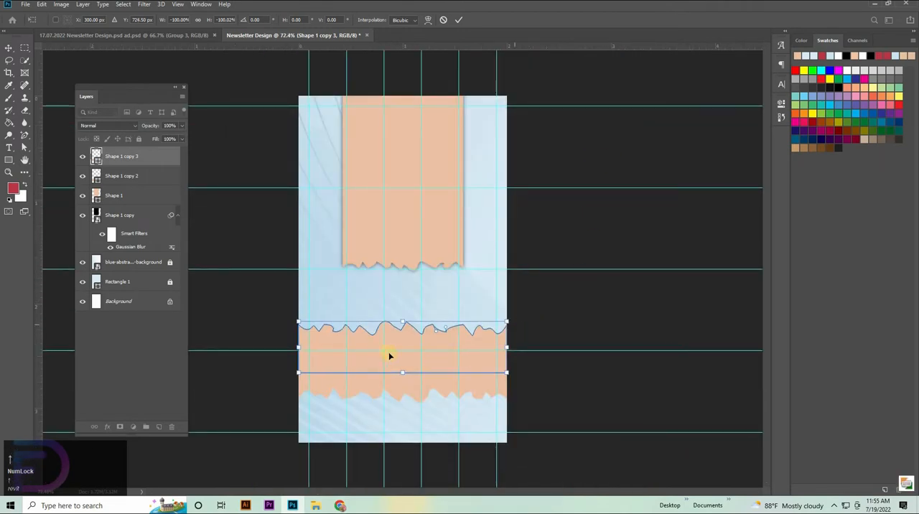
key("Up")
key("Up")
key("Up")
key("Up")
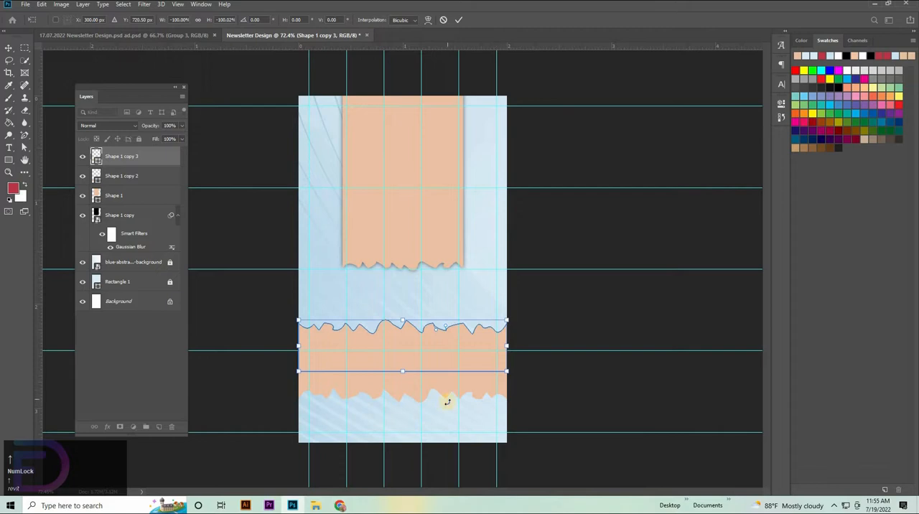
key("Down")
key("Down")
key("Down")
Merge the two torn strips into a single shape and move it up, keeping it across the fourth horizontal guide.
left_click(123, 176, "shift")
right_click(123, 177)
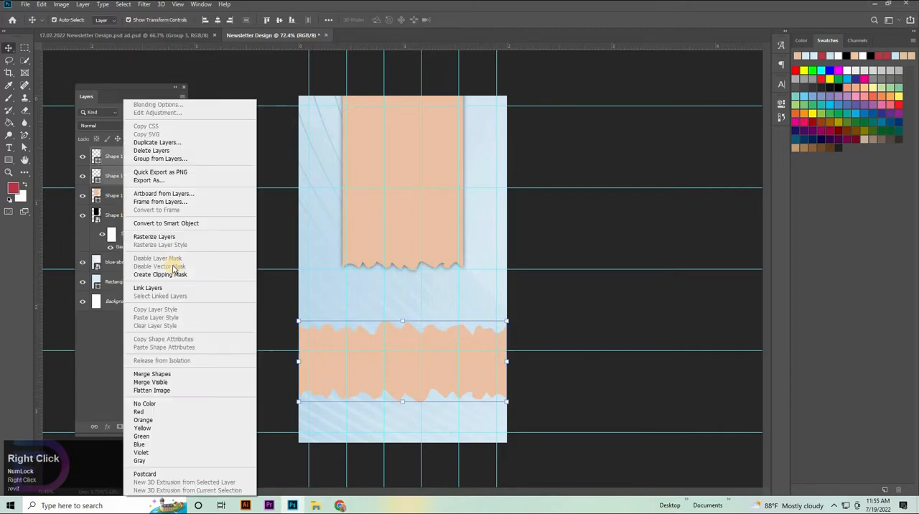
left_click(152, 375)
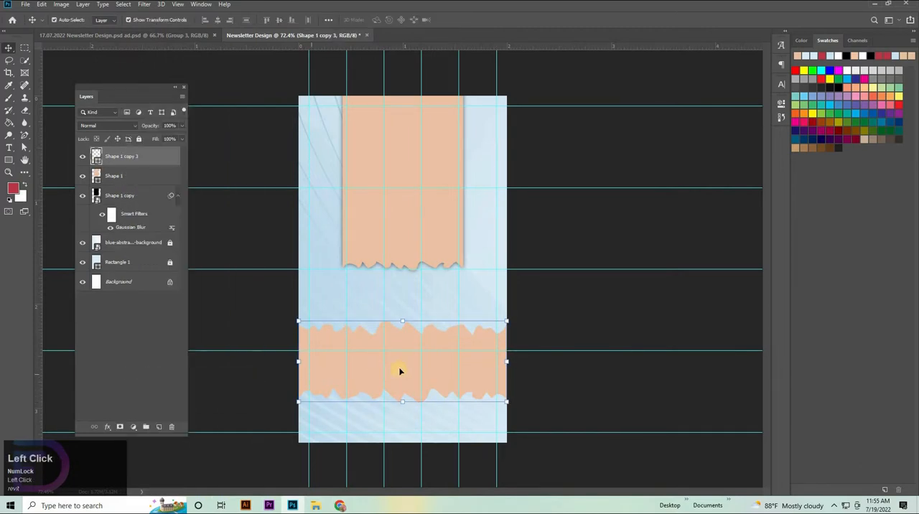
mouse_move(404, 343)
left_mouse_down()
mouse_move(394, 342)
mouse_move(404, 336)
mouse_move(404, 348)
left_mouse_up()
left_click(458, 334)
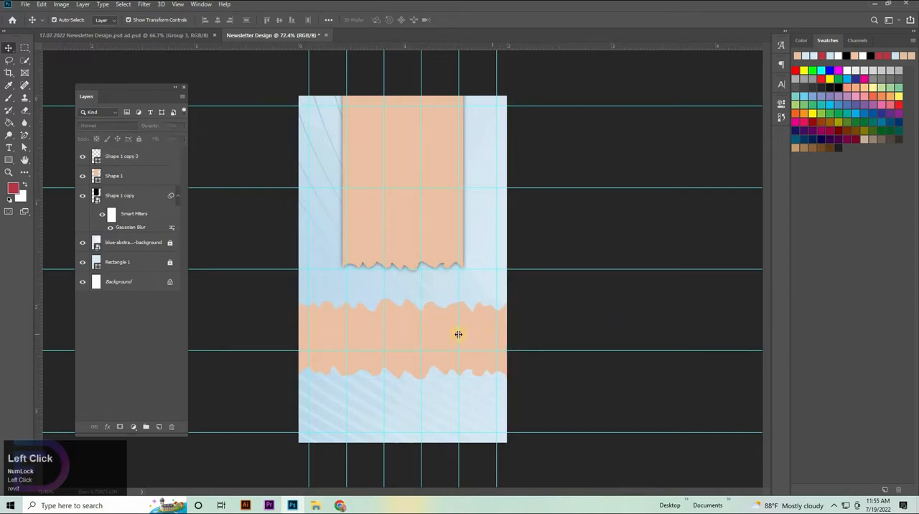
Duplicate the wide torn band on a layer beneath the original and recolour the copy black.
left_click(129, 155)
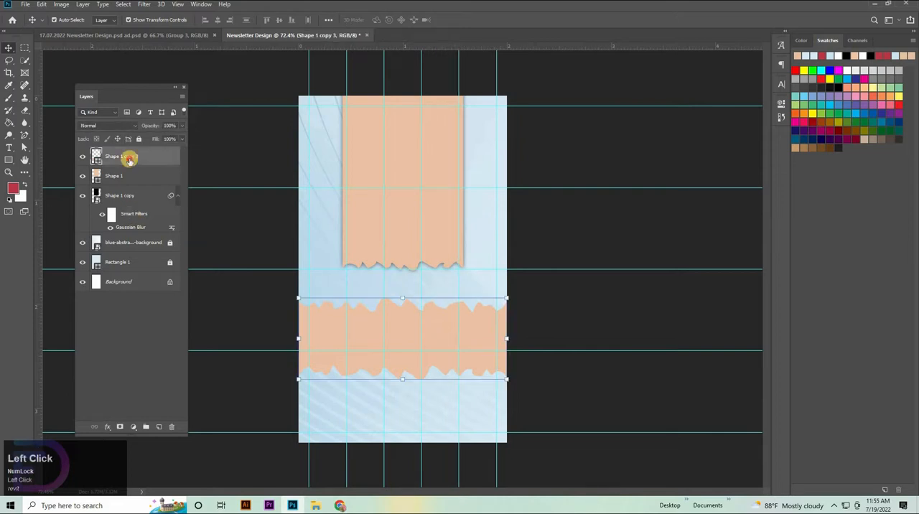
left_click_drag(127, 160, 94, 183)
double_click(96, 183)
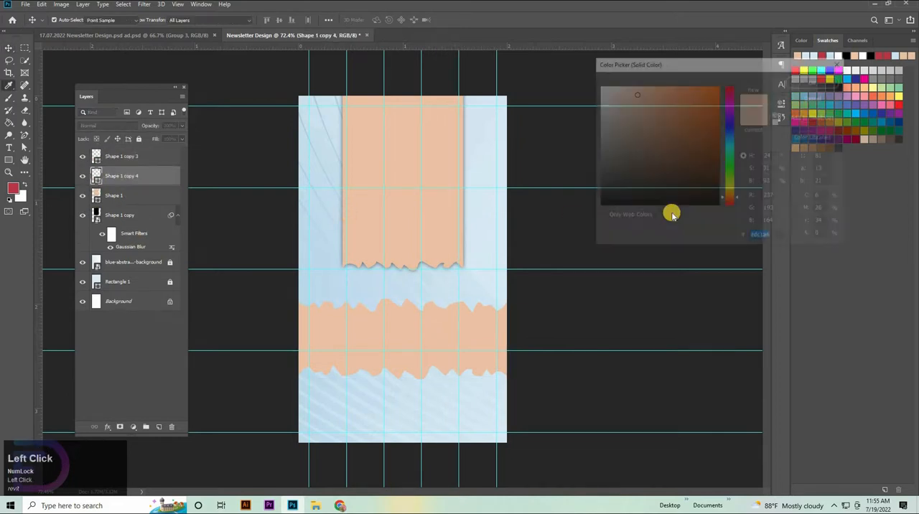
left_click(528, 212)
key("Return")
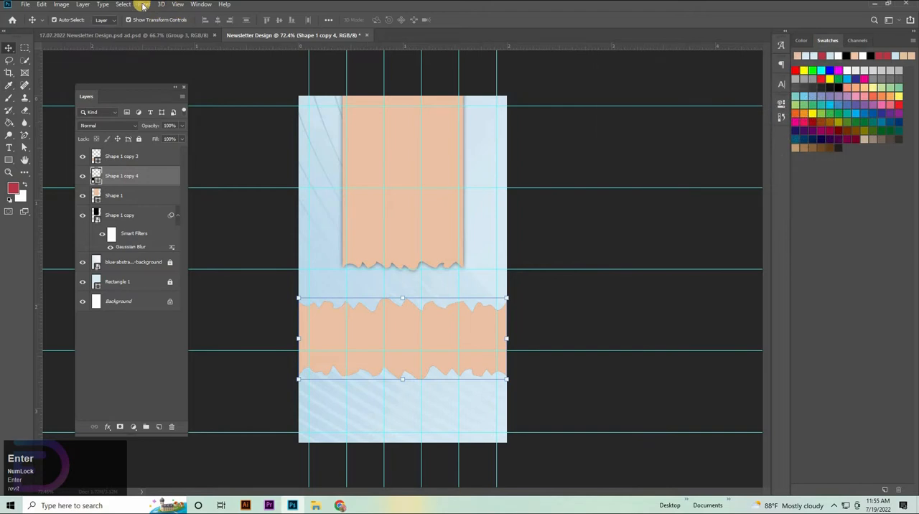
Convert the black band copy to a smart object and apply a Gaussian Blur with a 6.0 px radius.
left_click(143, 4)
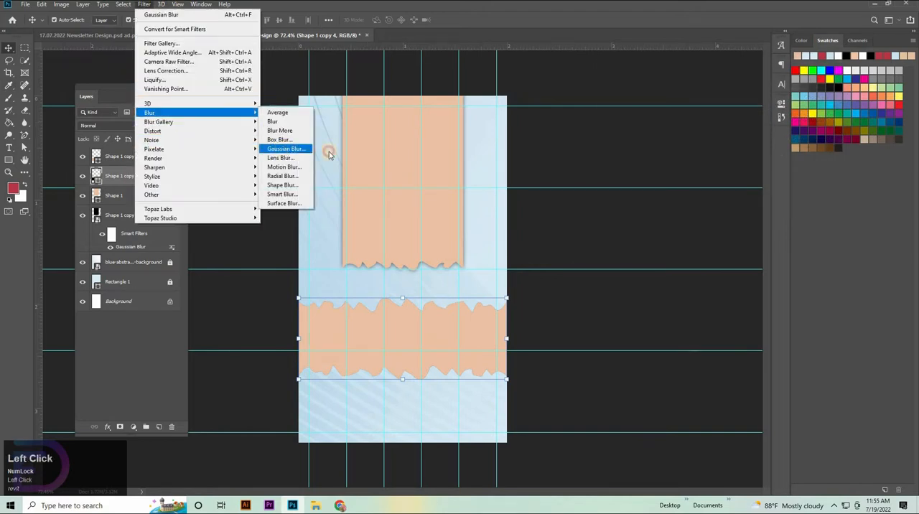
left_click(328, 147)
left_click(420, 187)
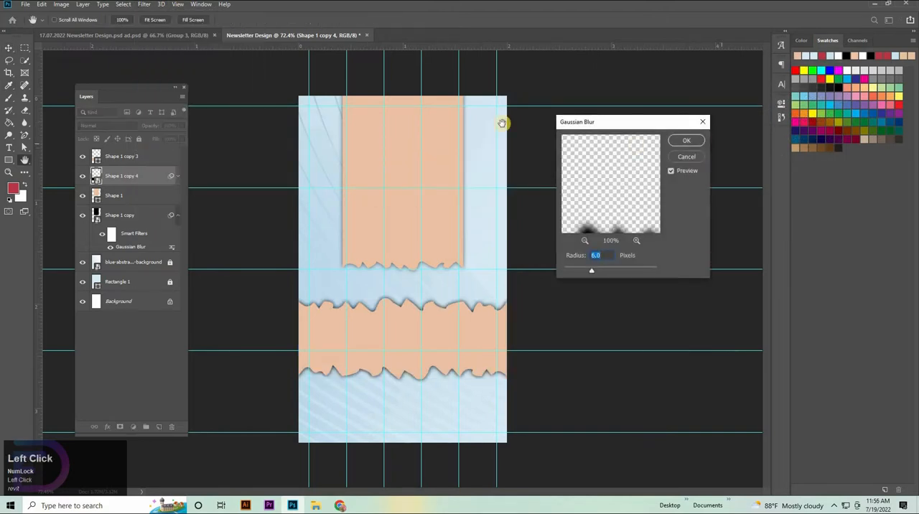
key("Return")
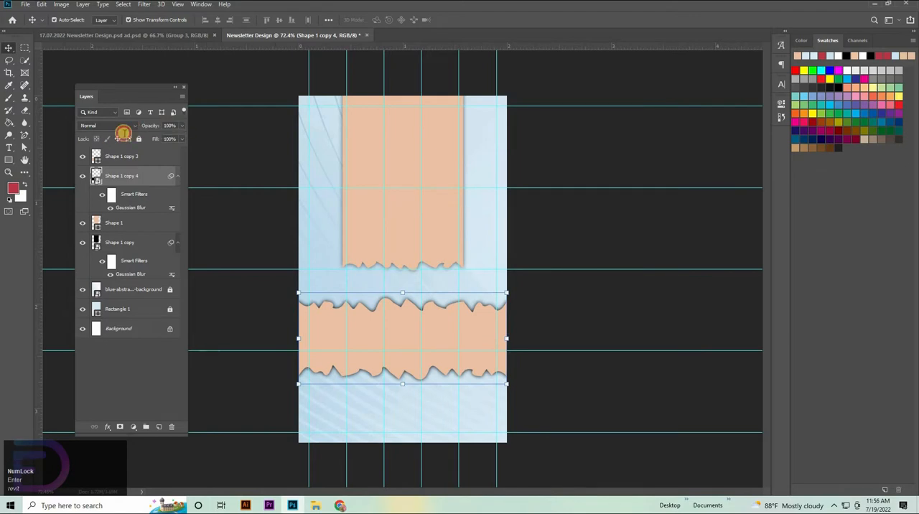
Lower the opacity of the blurred band shadow to 60% and deselect it.
left_click(109, 140)
type("5")
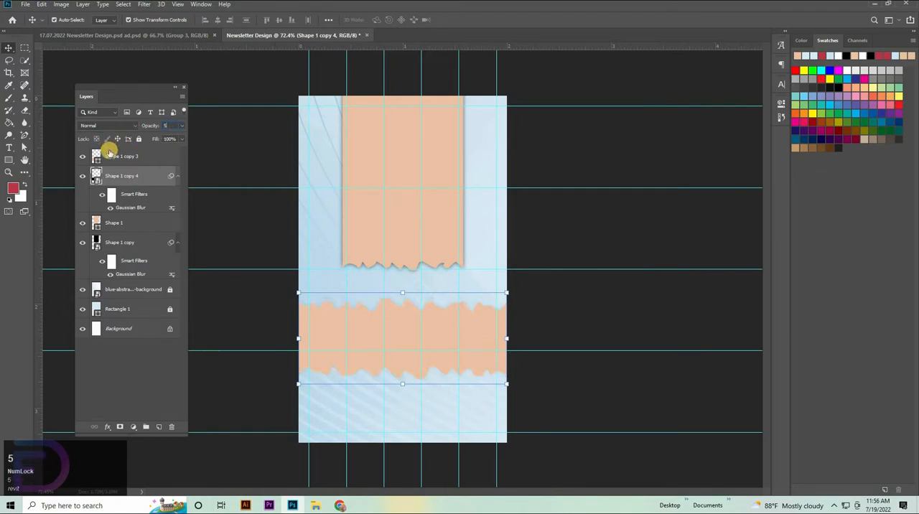
type("0")
key("Return")
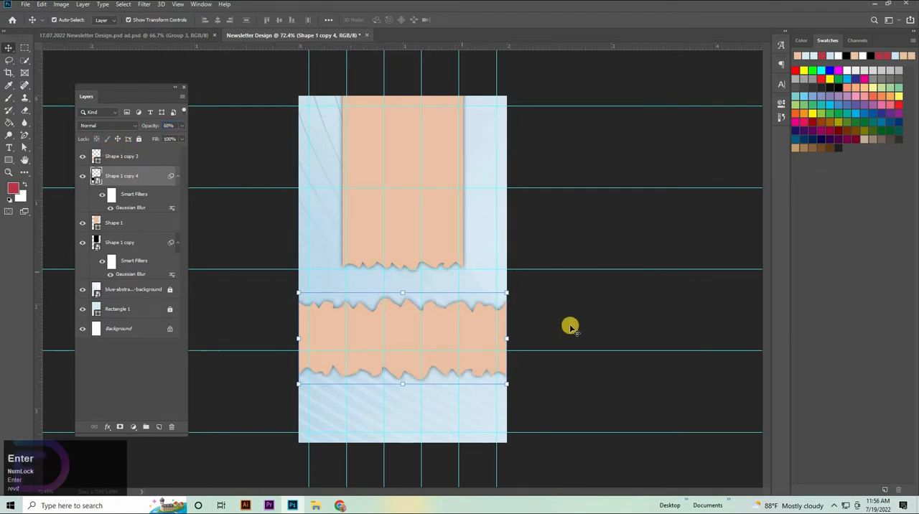
left_click(614, 342)
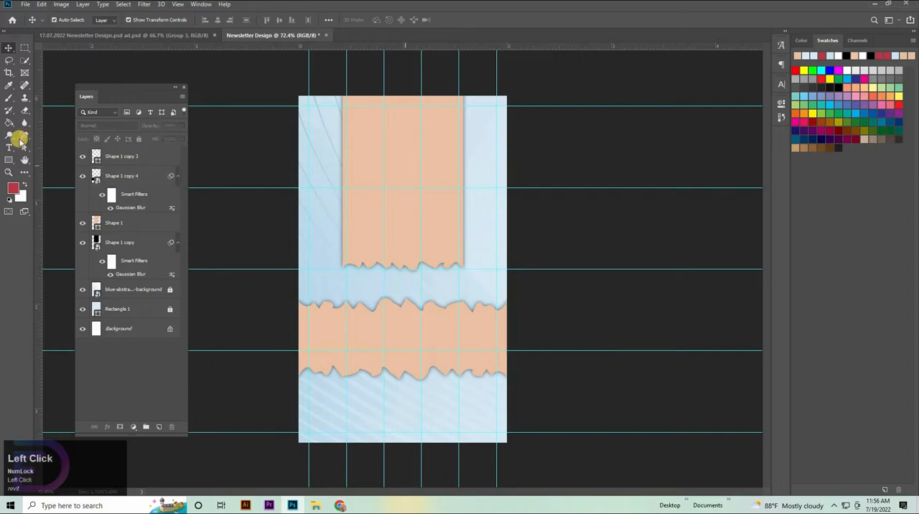
Draw a rectangle about 163 x 320 px on the upper torn-paper panel and fill it with crimson red.
right_click(6, 158)
left_click(43, 158)
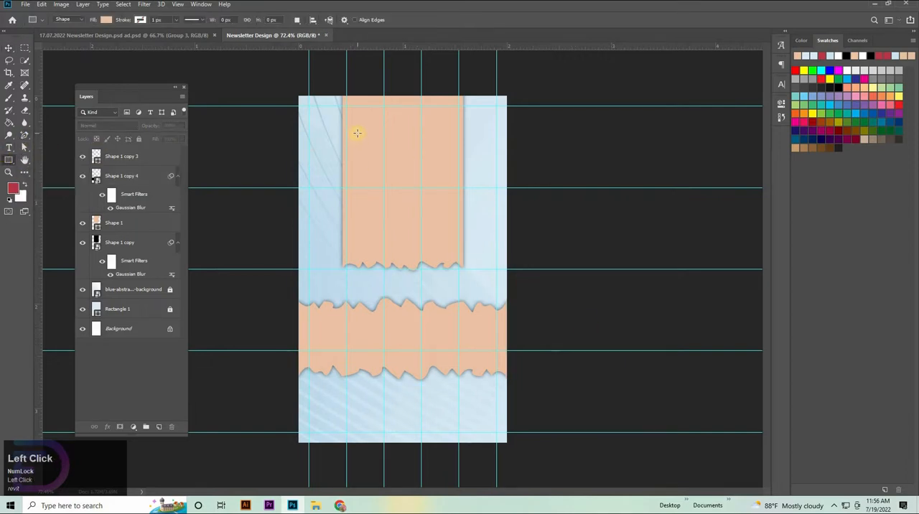
left_click_drag(365, 136, 410, 251)
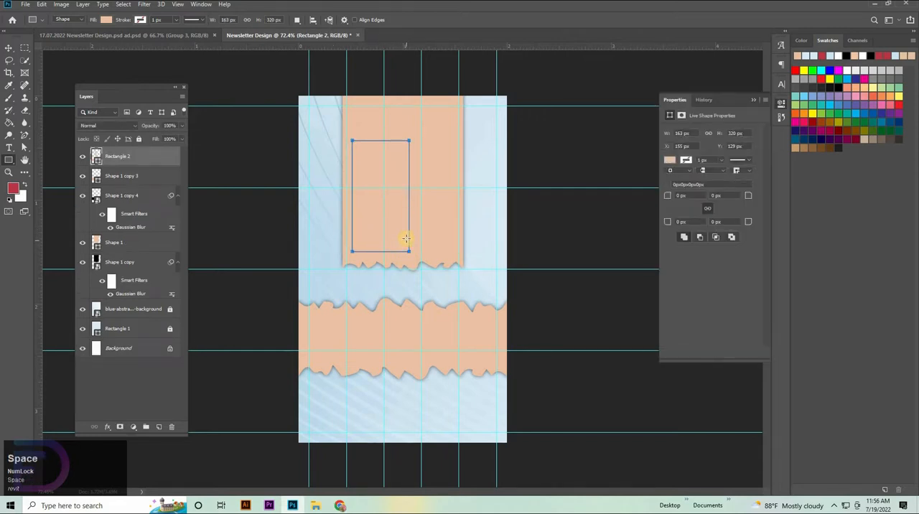
left_click(105, 20)
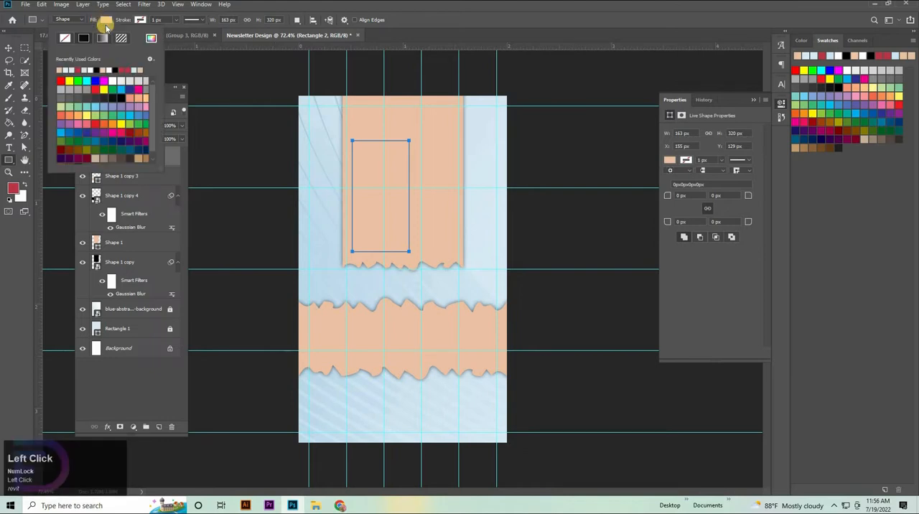
left_click(78, 70)
key("v")
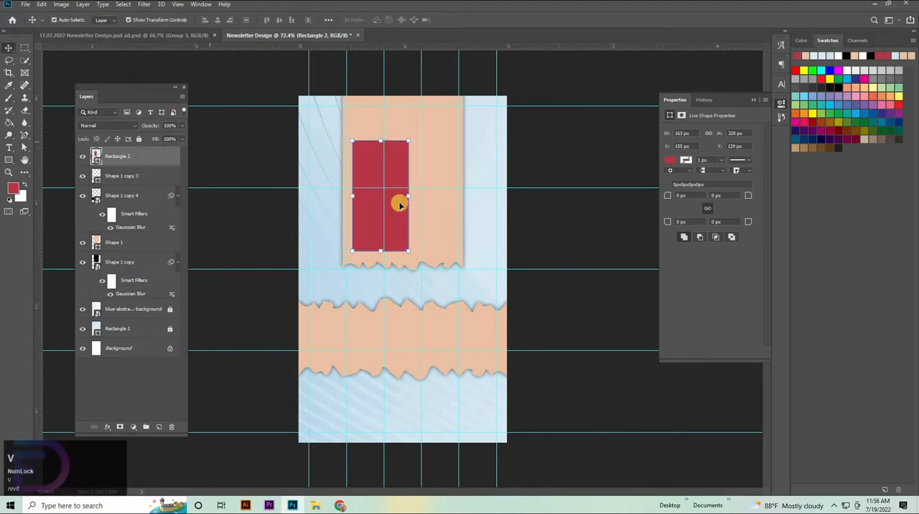
Widen the red rectangle to about 175 px by extending its right side.
key("ctrl+space")
left_click_drag(399, 244, 415, 175)
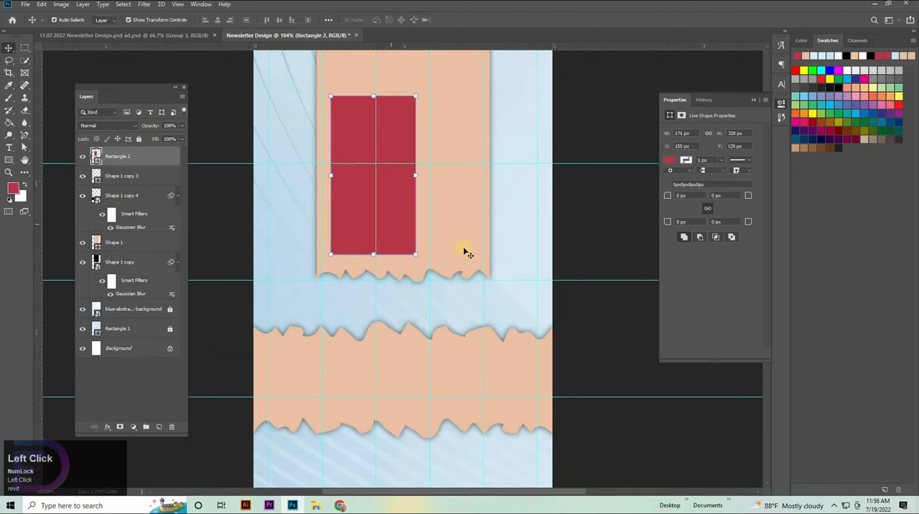
key("space")
Move the upper peach panel and its shadow together upward so the torn edge sits above the third horizontal guide.
left_click(446, 128)
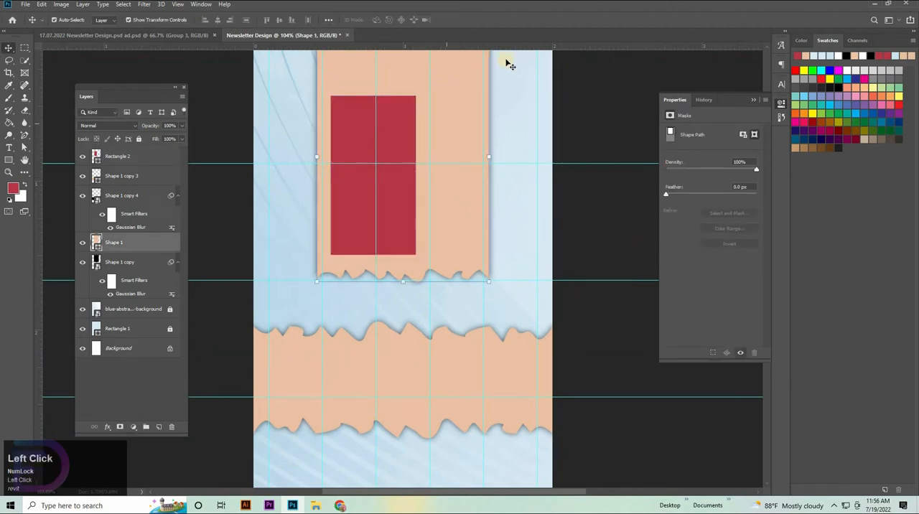
key("shift+Up")
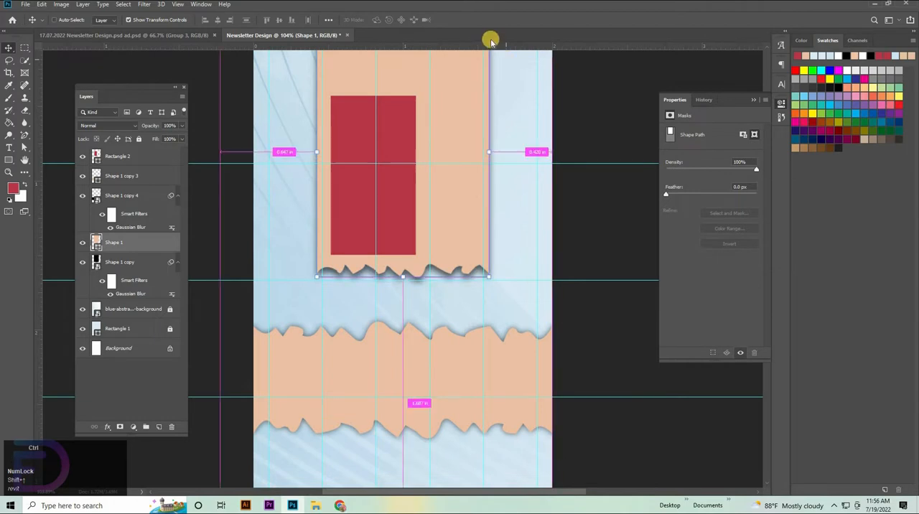
left_click(112, 261, "shift")
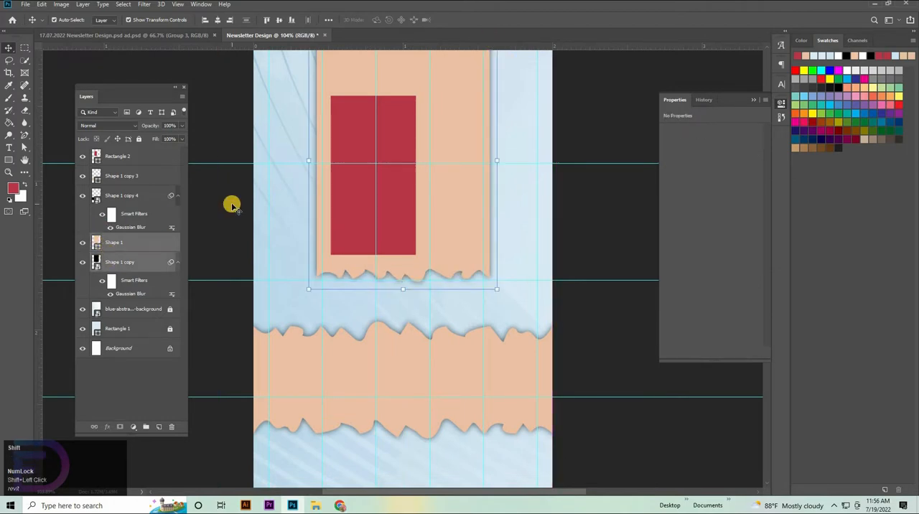
key("shift+Up")
left_click(448, 280, "alt")
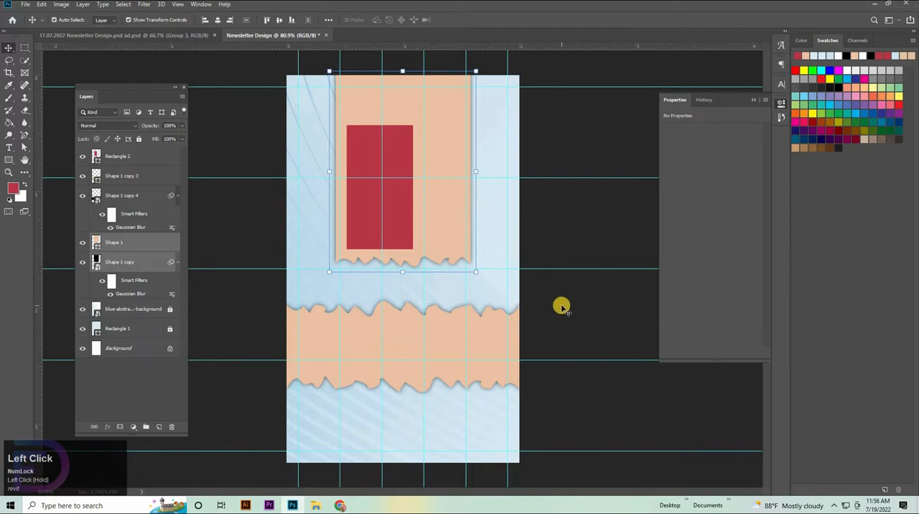
key("shift+Up")
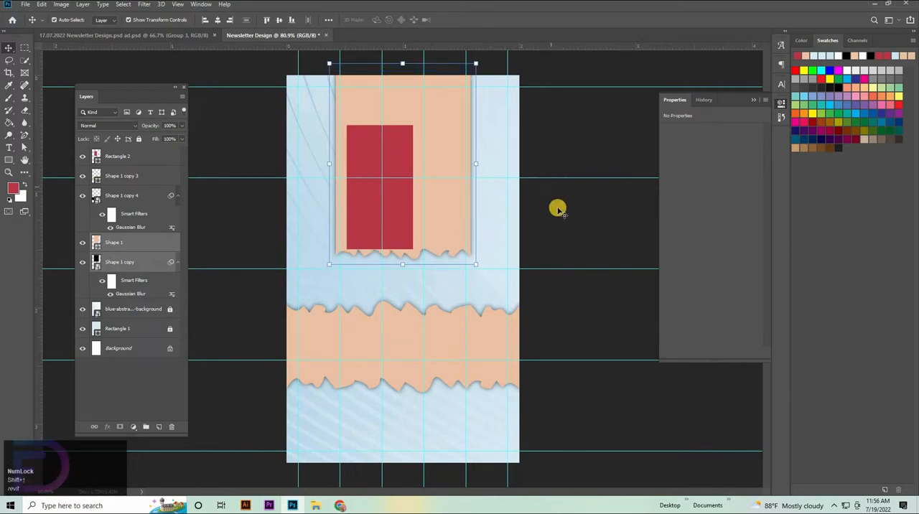
key("Down")
Move the red rectangle up on the peach panel and enlarge it to about 176 x 330 px.
left_click_drag(406, 207, 412, 178)
key("ctrl+t")
left_click_drag(379, 101, 379, 99)
left_click_drag(413, 175, 415, 175)
left_click(415, 206)
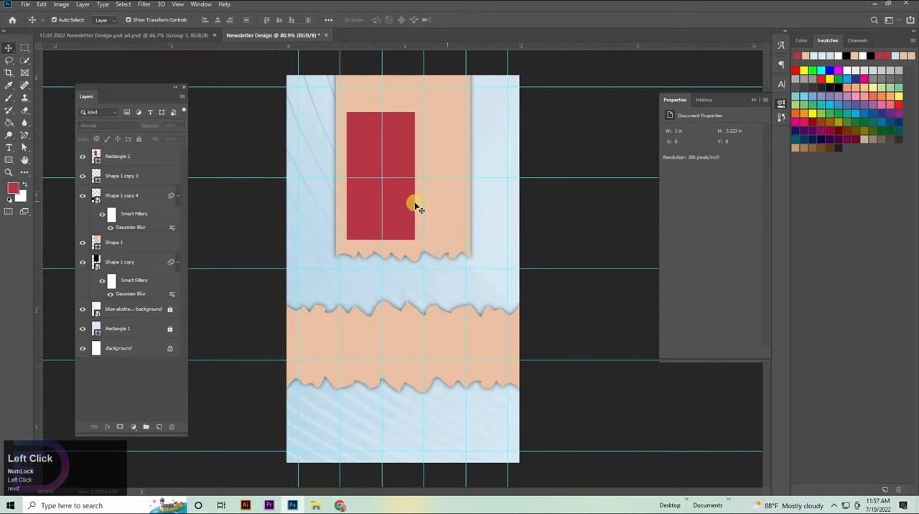
Duplicate the red rectangle to the right and slightly lower, overlapping the original, and narrow the original from its right side.
left_click(398, 199)
left_click_drag(417, 199, 447, 203)
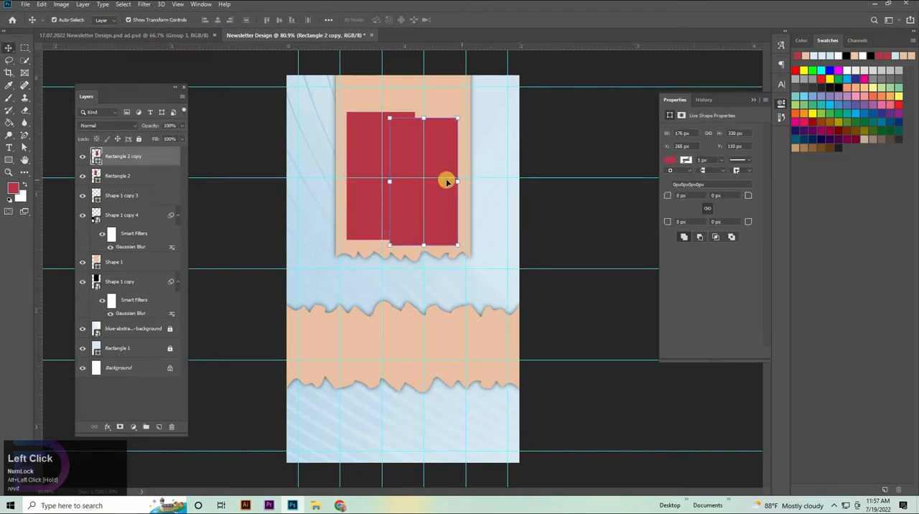
left_click(363, 138)
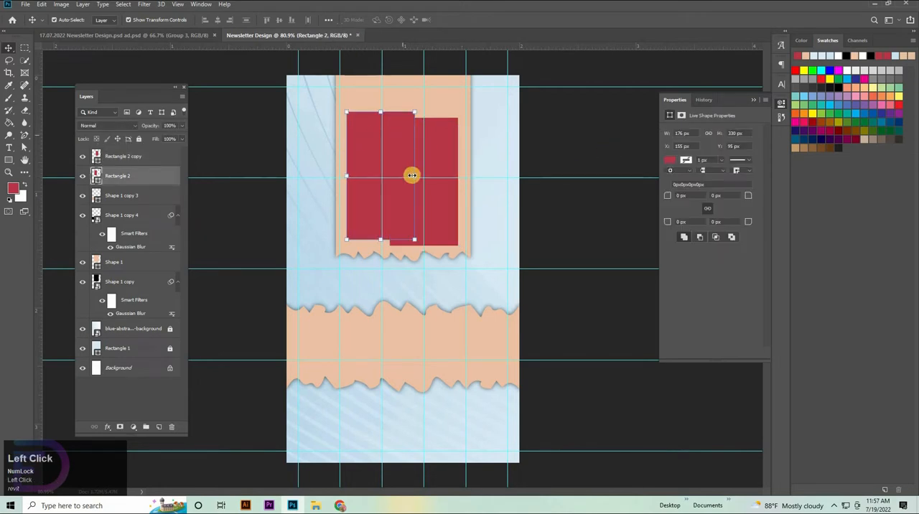
left_click_drag(412, 177, 405, 177)
left_click(449, 186)
left_click(445, 202)
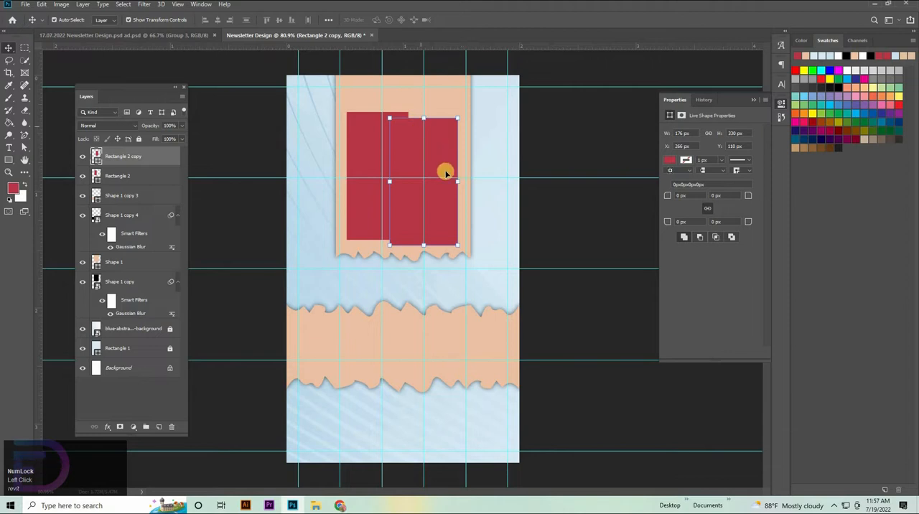
left_click(457, 96)
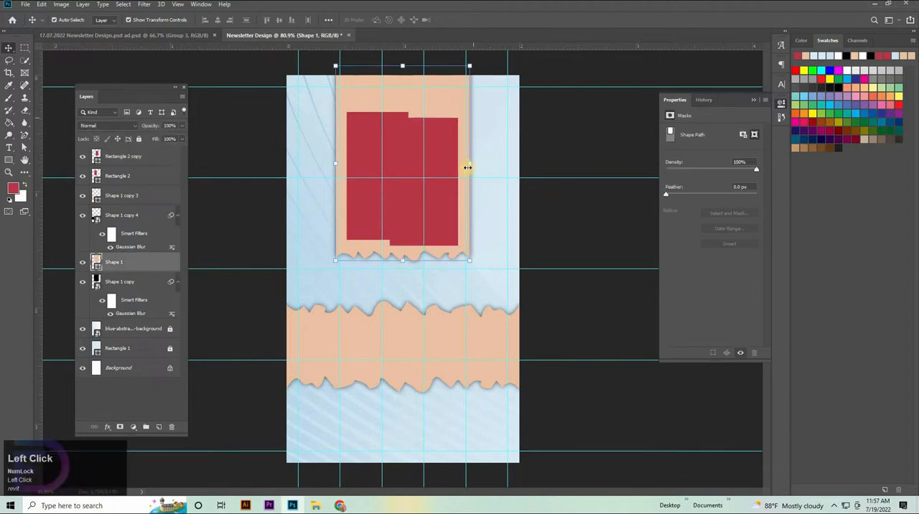
left_click_drag(472, 162, 471, 163)
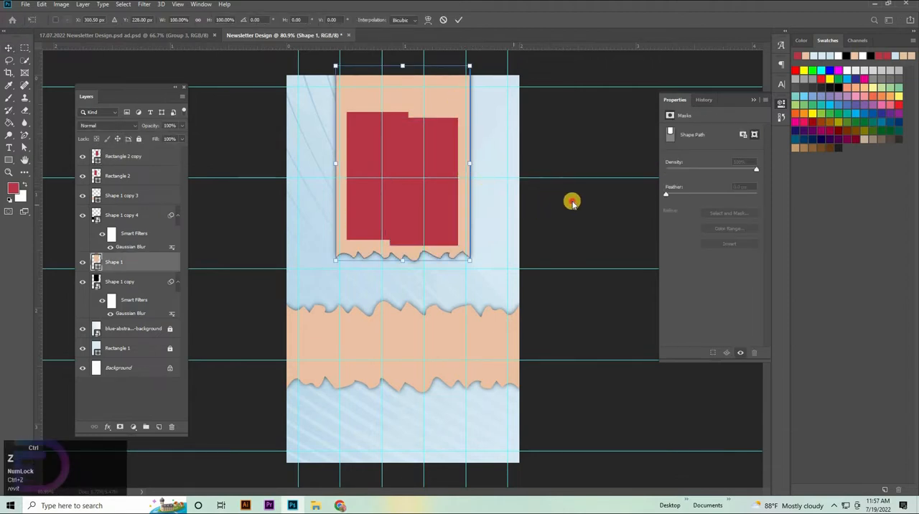
left_click(458, 19)
Delete the upper panel's shadow layer and widen the peach panel on its right side to about 1.22 in.
left_click(126, 282)
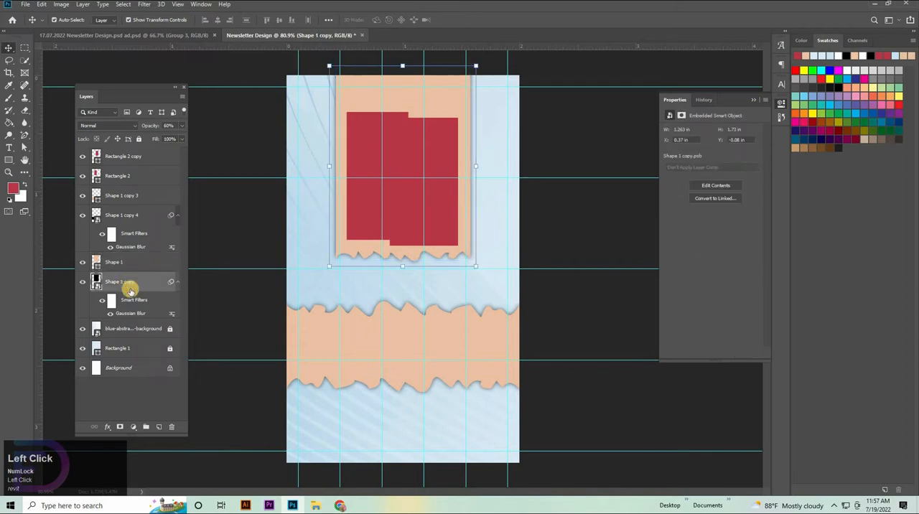
key("Delete")
left_click(472, 158)
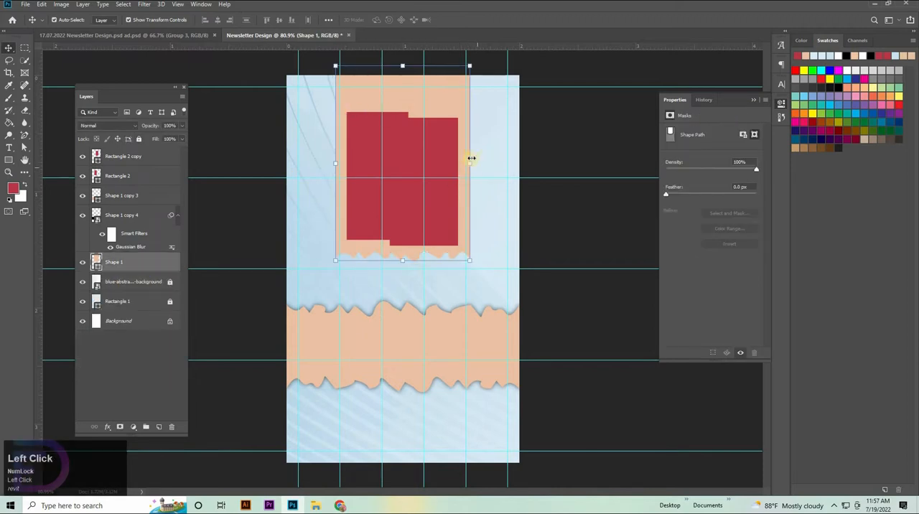
left_click_drag(470, 167, 476, 163)
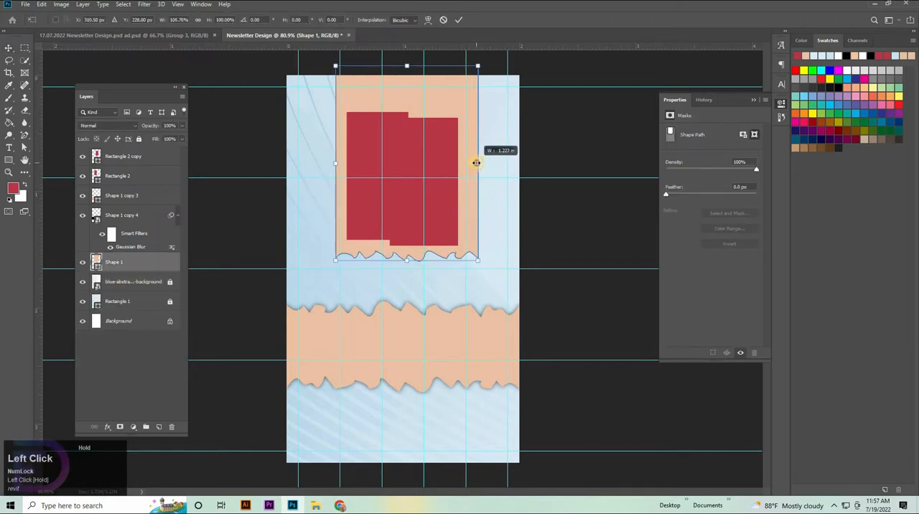
left_click(550, 215)
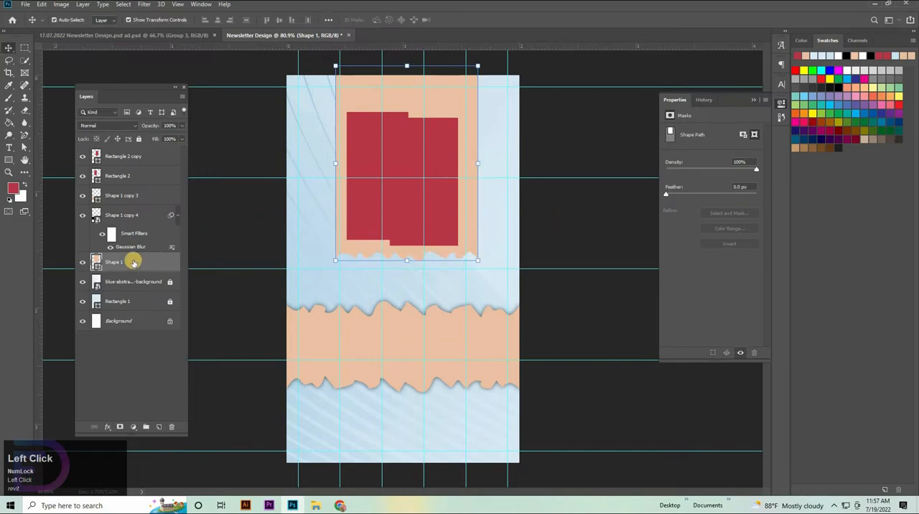
Centre the widened peach panel horizontally on the canvas and clear the selection.
key("ctrl+a")
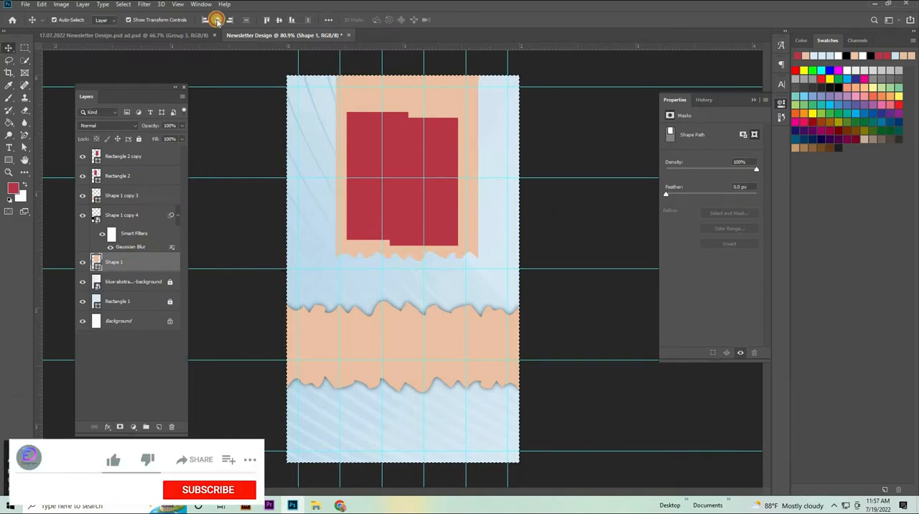
left_click(216, 19)
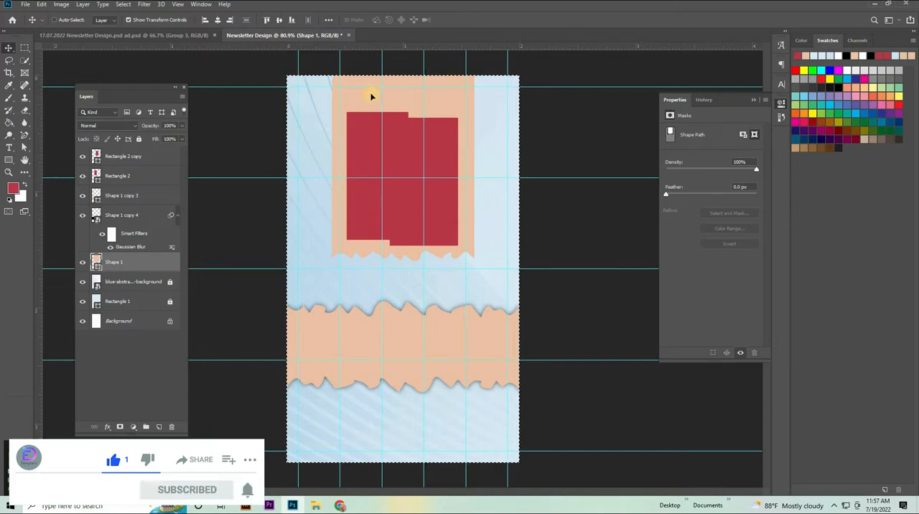
key("ctrl+d")
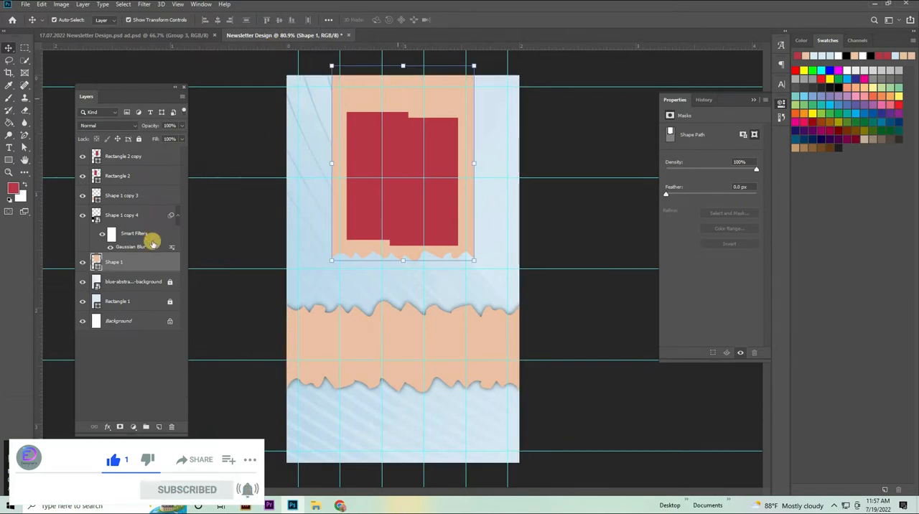
Duplicate the widened upper panel on a layer beneath the original and recolour the copy black.
left_click_drag(150, 267, 124, 278)
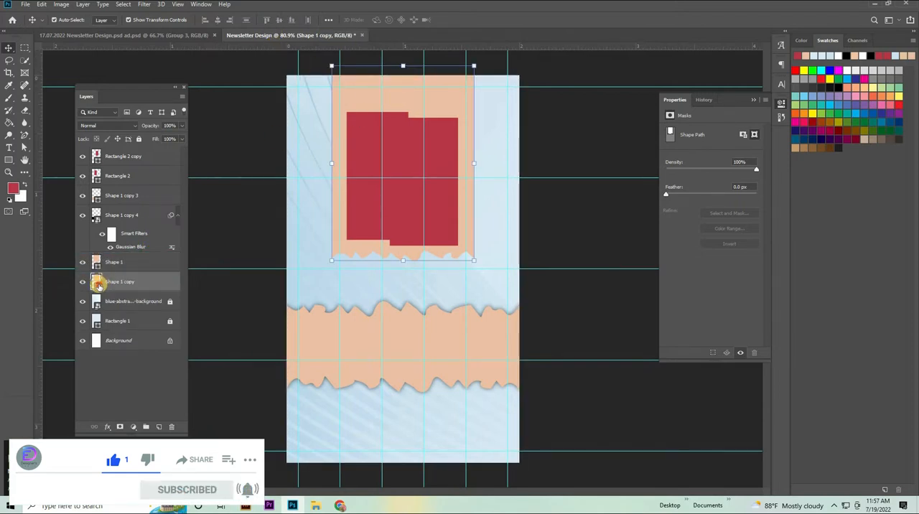
double_click(97, 283)
key("Return")
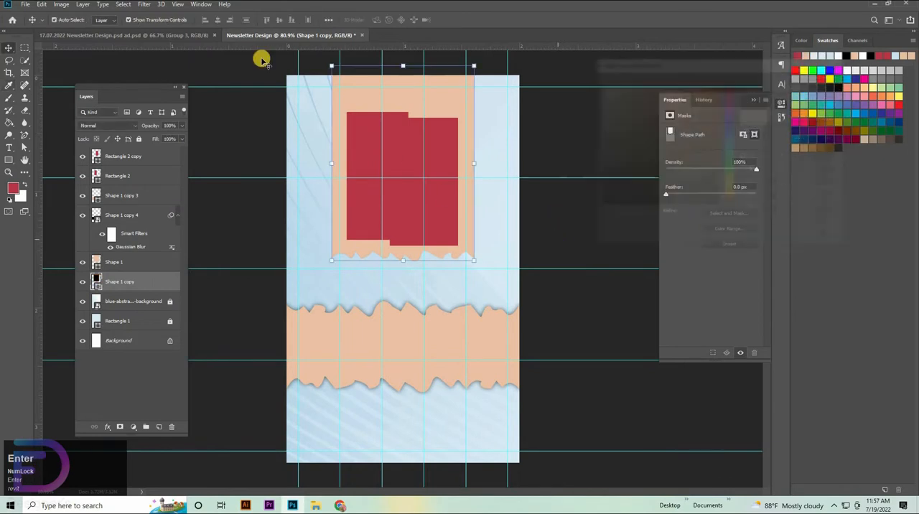
Convert the upper panel's black copy to a smart object and apply a Gaussian Blur with a 6.0 pixel radius.
left_click(146, 5)
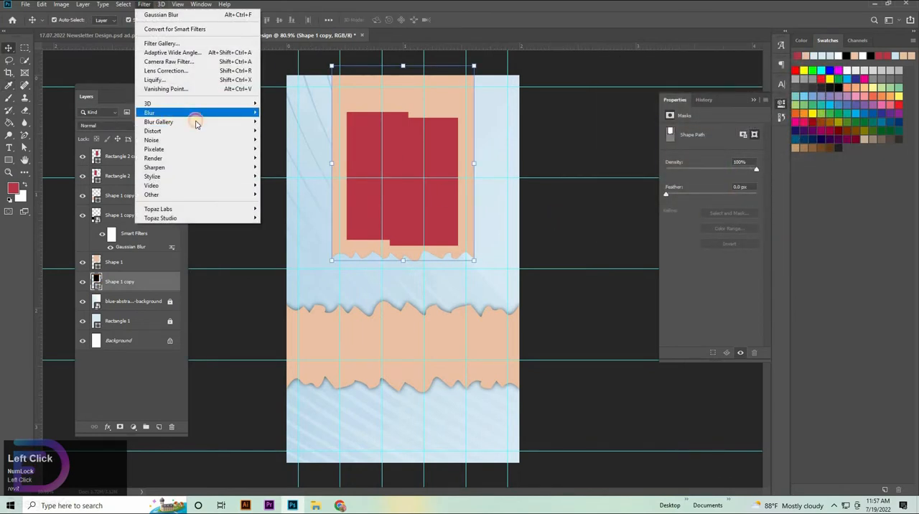
mouse_move(197, 113)
left_click(284, 151)
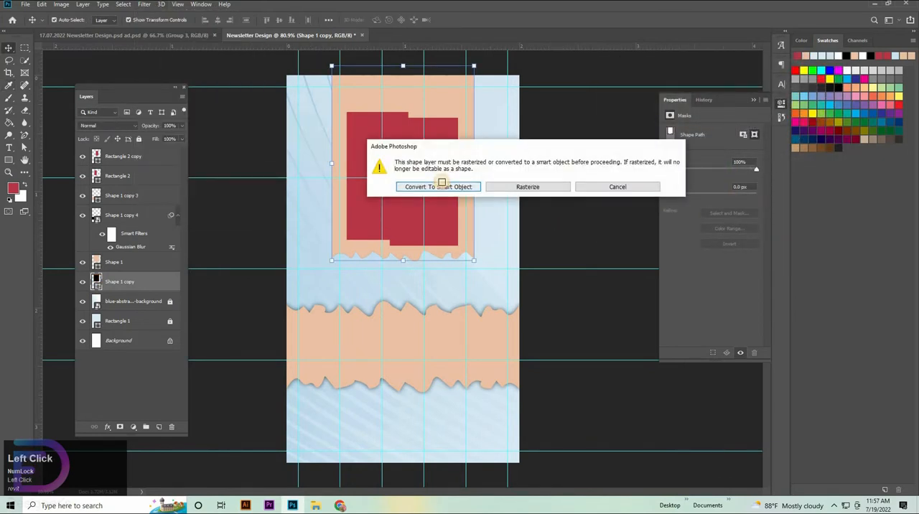
left_click(441, 182)
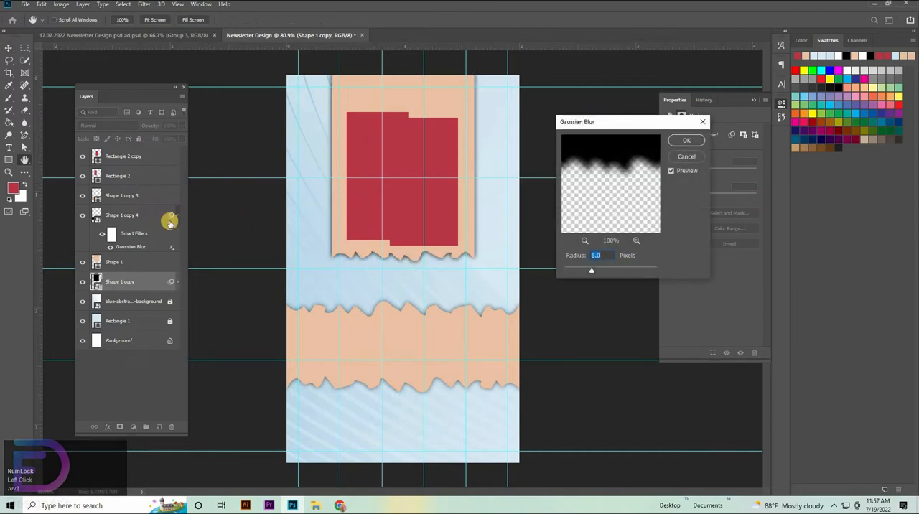
key("Return")
Lower the blurred black copy's opacity to 60% and clear the selection.
left_click(167, 125)
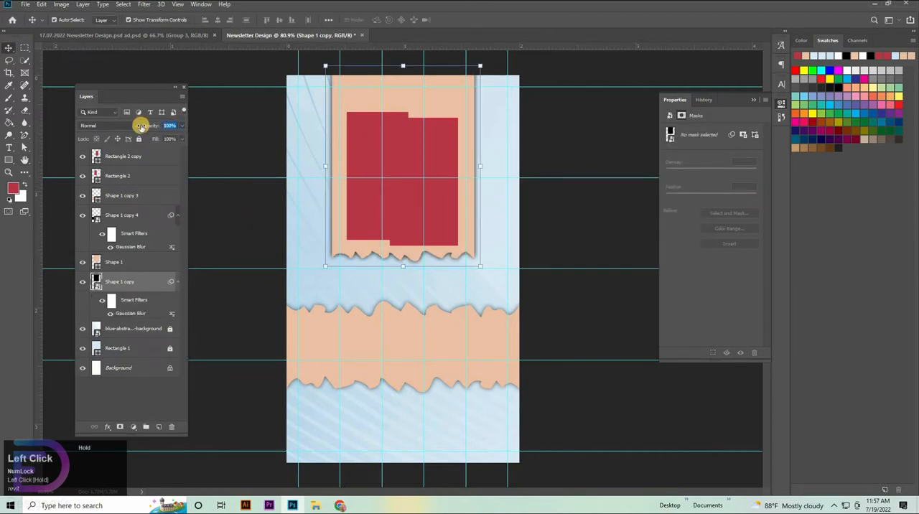
key("shift+Down")
key("shift+Down")
key("shift+Down")
key("Return")
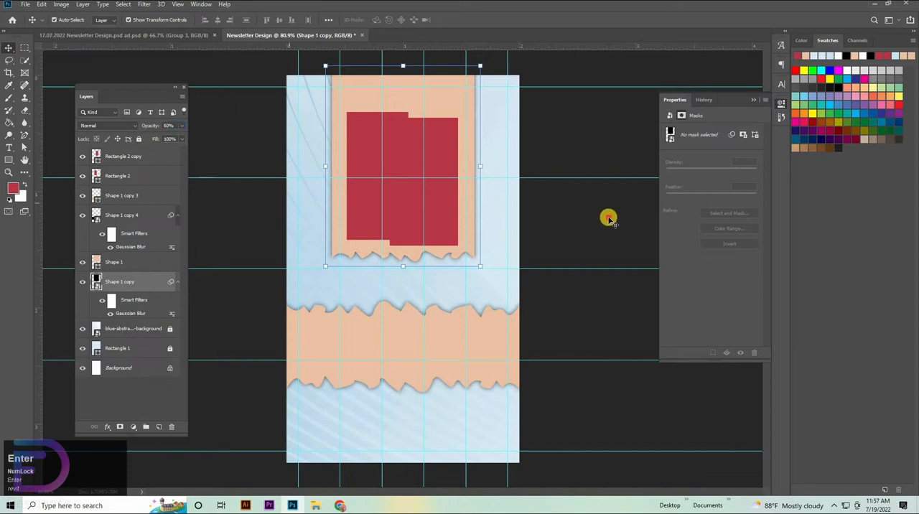
left_click(609, 218)
Widen the right-hand red rectangle on both its right and left sides to about 216 px.
left_click(433, 198)
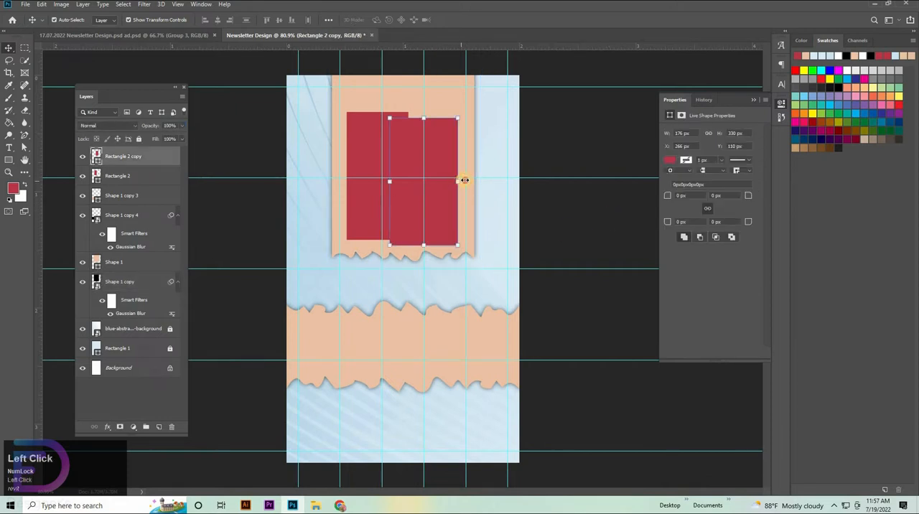
left_click_drag(465, 181, 471, 180)
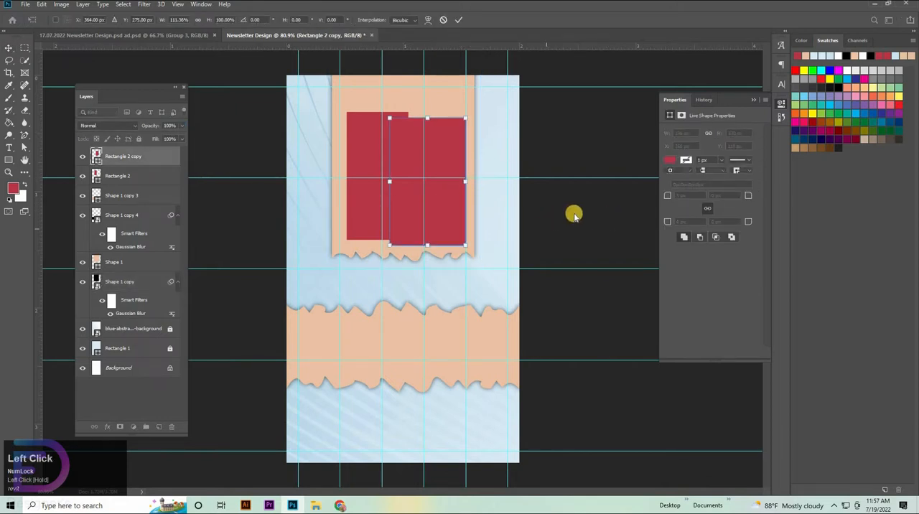
left_click(355, 209)
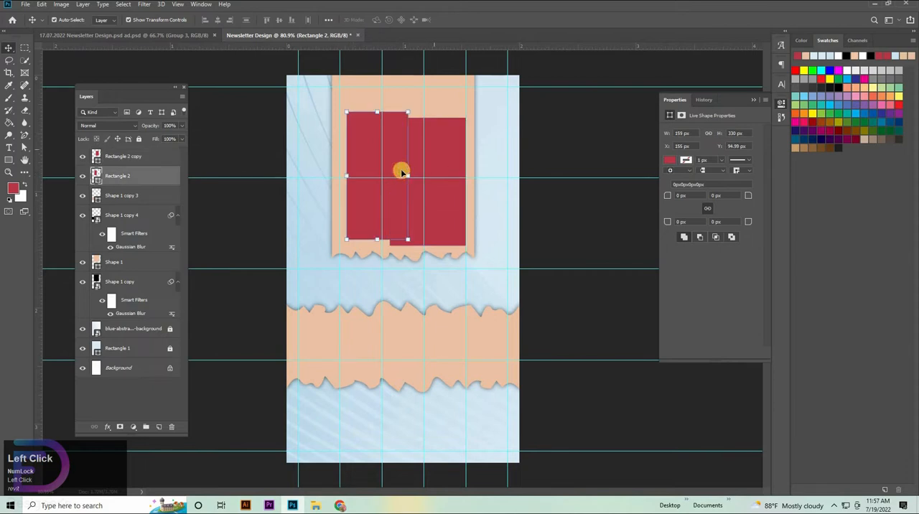
left_click(402, 173)
left_click_drag(390, 181, 382, 183)
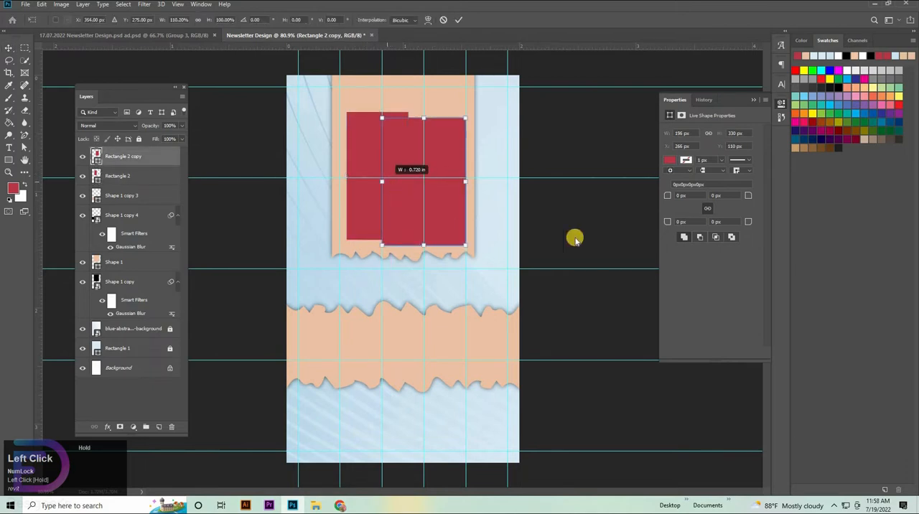
Select both red rectangles and move them together to the horizontal centre of the upper peach panel.
left_click(361, 151)
left_click(365, 151, "ctrl+shift")
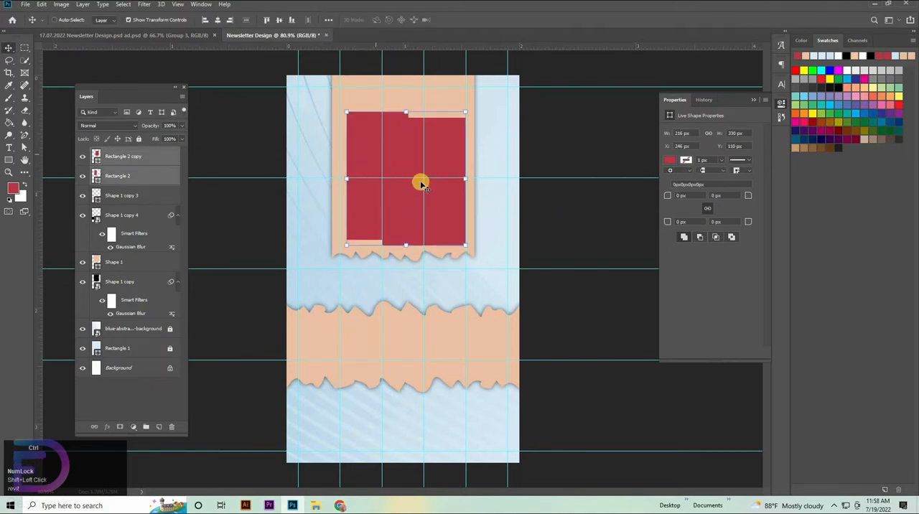
left_click_drag(421, 185, 430, 188)
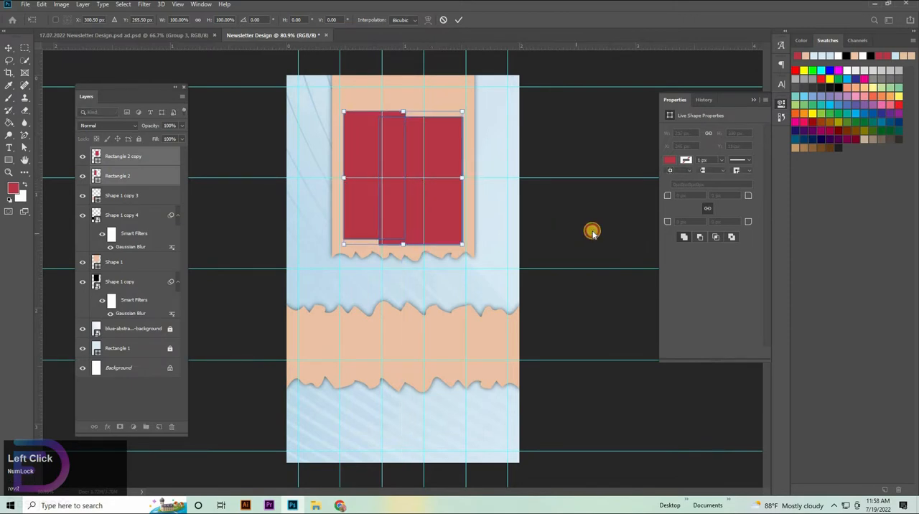
key("Return")
Shorten the right-hand red rectangle from its upper edge to about 318 px high and move its layer below Rectangle 2.
left_click(446, 149)
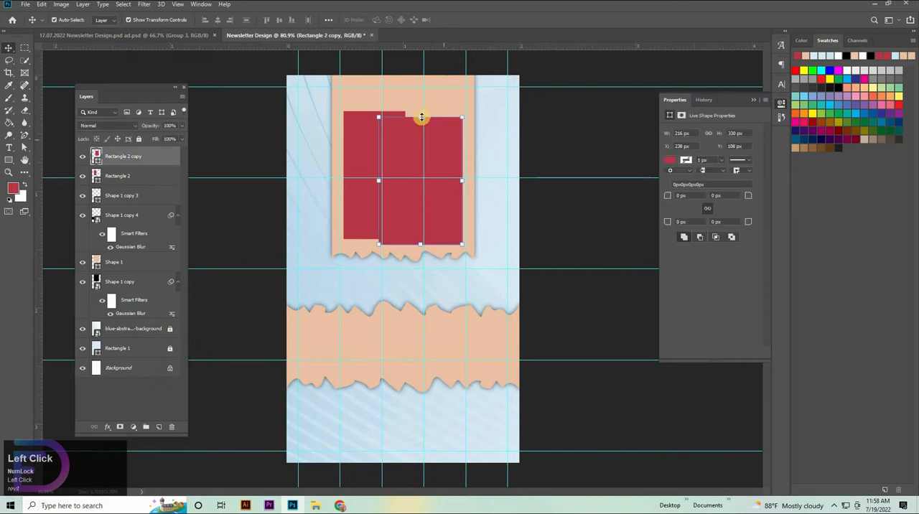
left_click_drag(420, 121, 421, 122)
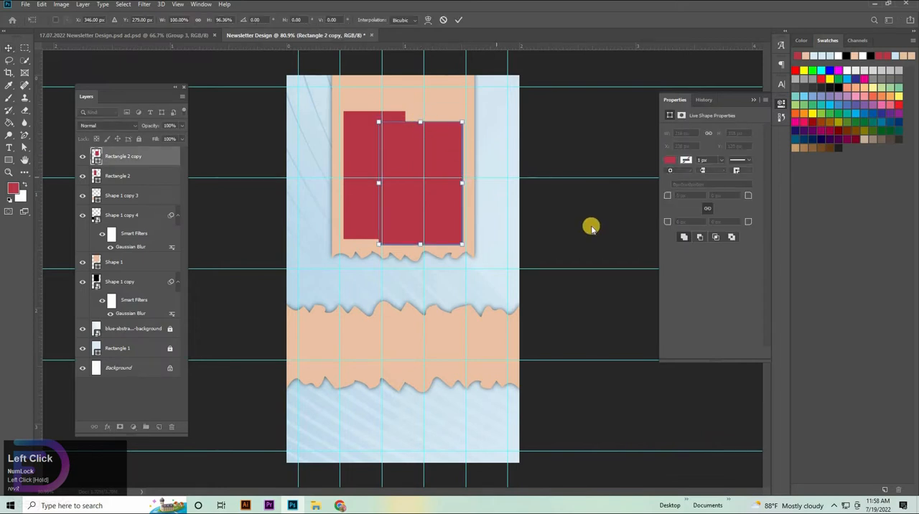
left_click_drag(141, 156, 147, 183)
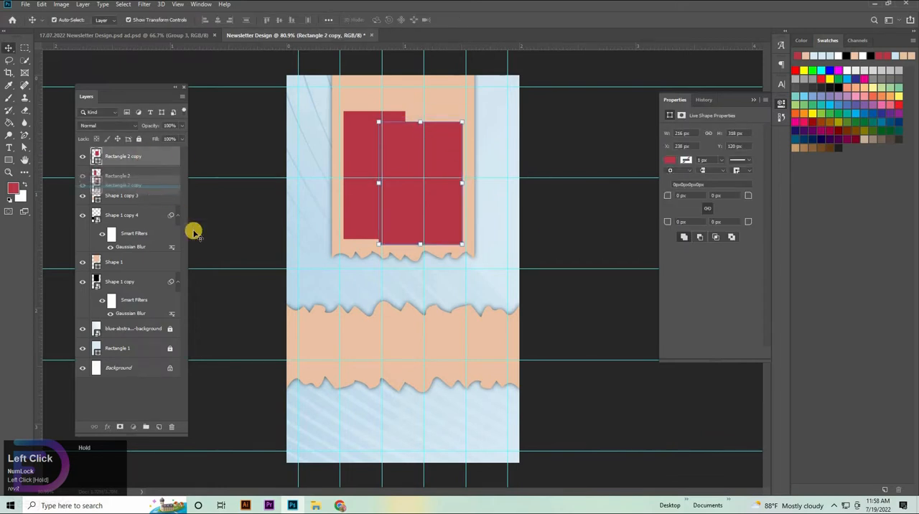
left_click(381, 465)
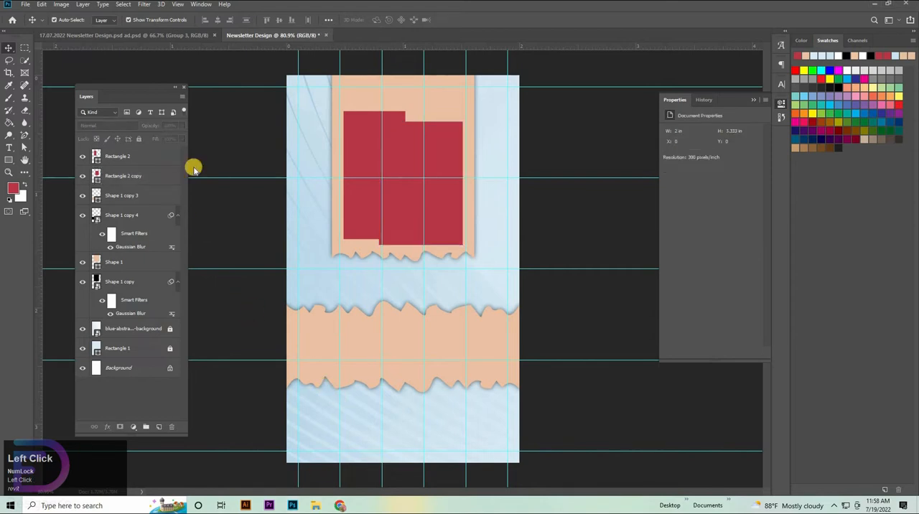
Place the three Pexels photos from the file folder as embedded smart objects above the Rectangle 2 layer.
left_click(146, 163)
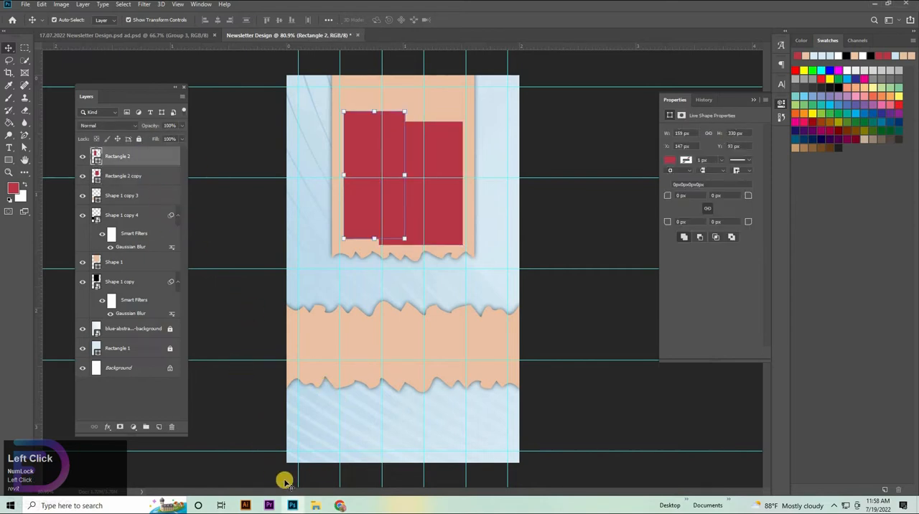
left_click(316, 507)
left_click(168, 72)
left_click(278, 75, "shift")
left_click_drag(278, 75, 677, 423)
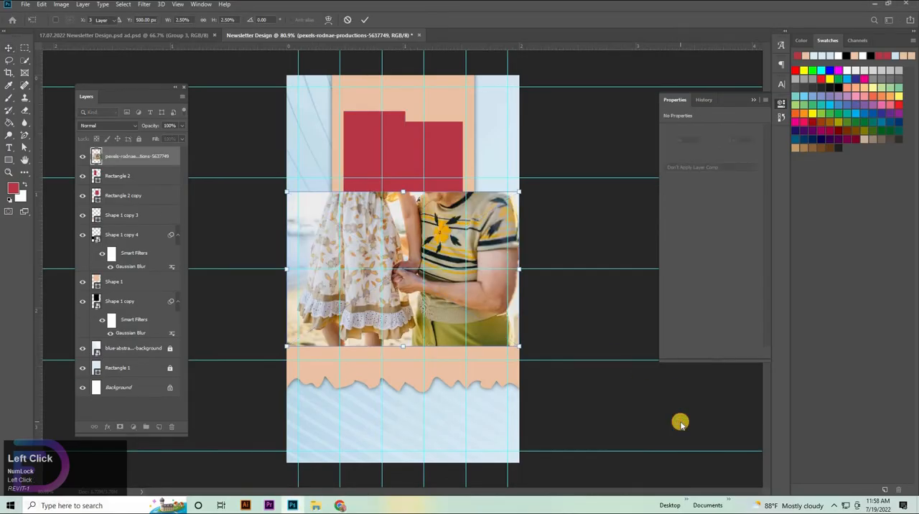
key("Return")
key("Return")
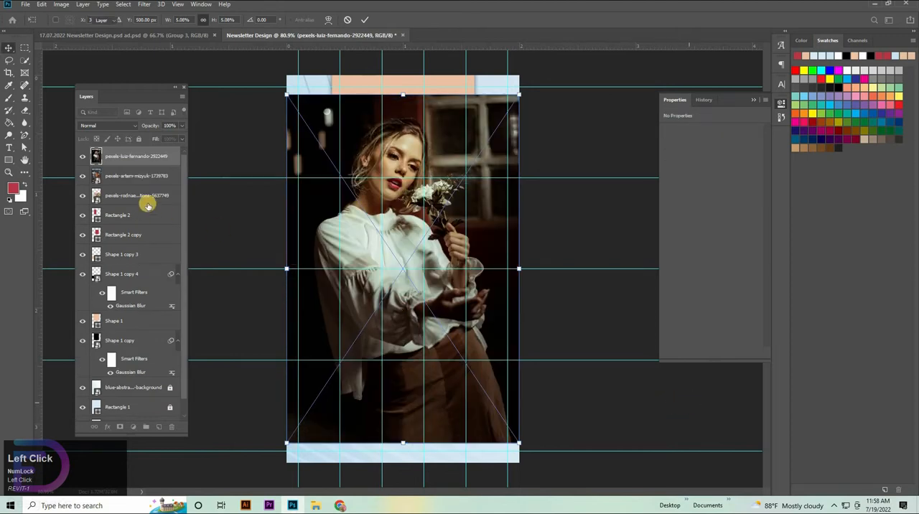
key("Return")
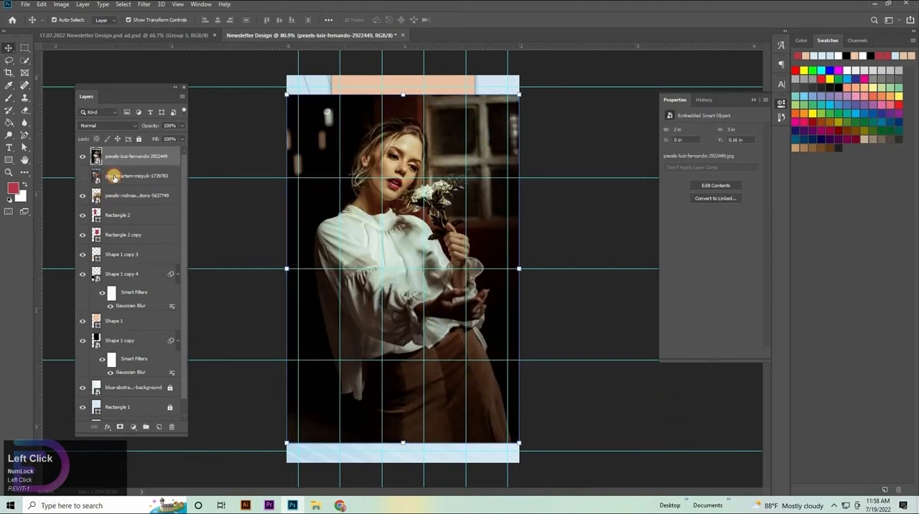
Move the red-haired woman's photo layer directly above Rectangle 2 copy and the hand-holding photo layer directly above Shape 1 copy 3.
left_click_drag(123, 218, 122, 213)
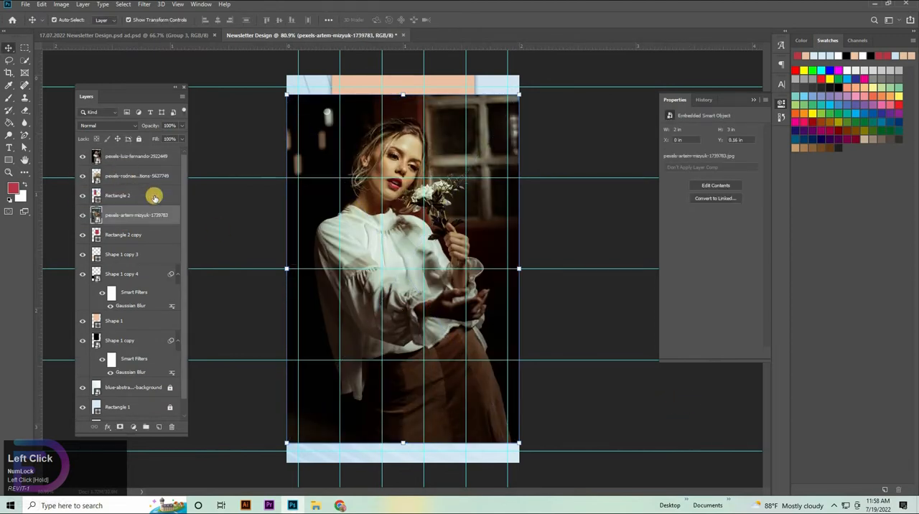
left_click(135, 320)
scroll(161, 336, "down", 1)
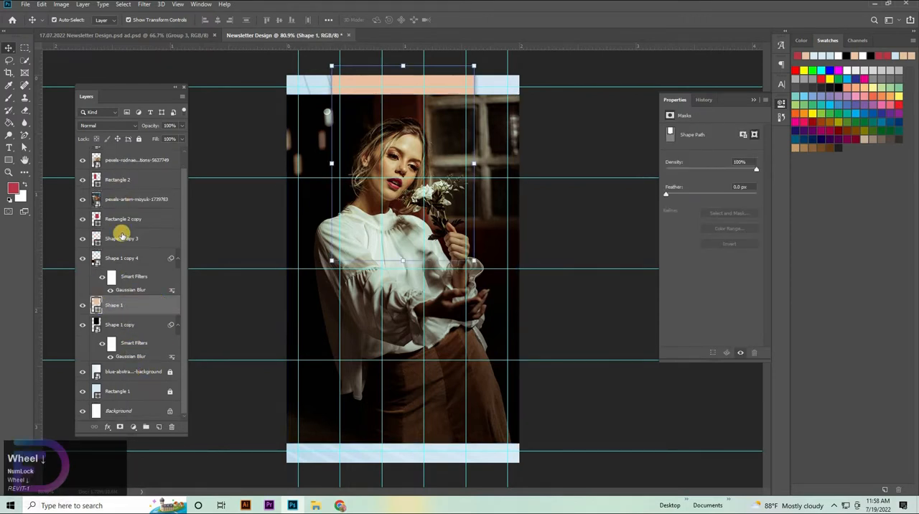
left_click(123, 238)
scroll(112, 176, "up", 1)
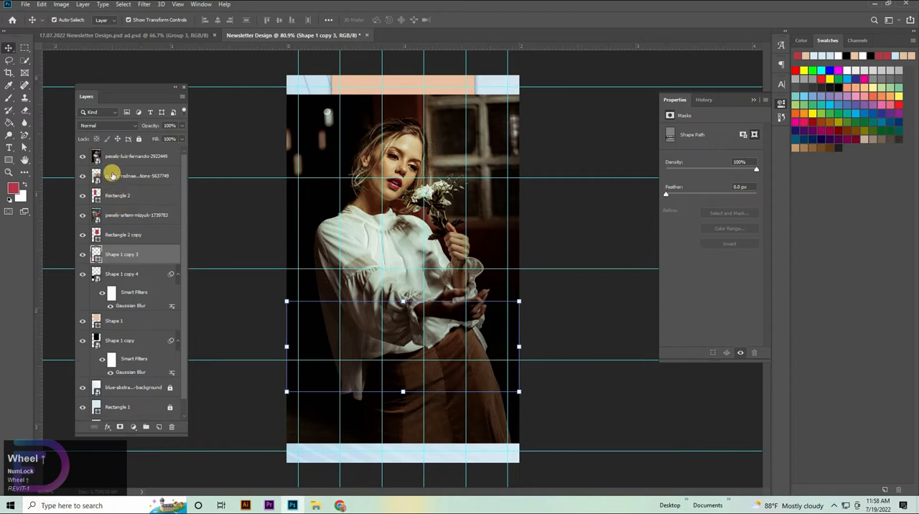
left_click_drag(125, 210, 128, 237)
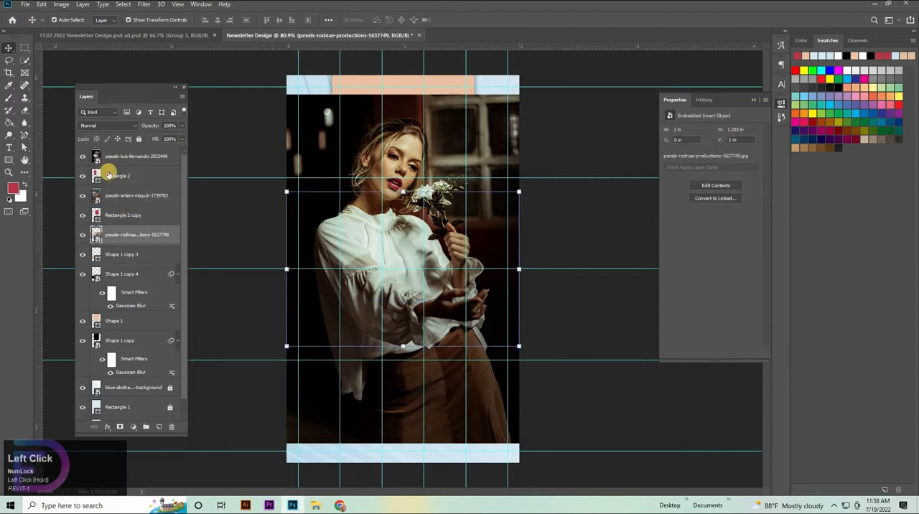
Scale the photo of the woman with flowers down to about 0.86 x 1.29 in and position it over the left red rectangle.
scroll(349, 198, "up", 1)
left_click(396, 88)
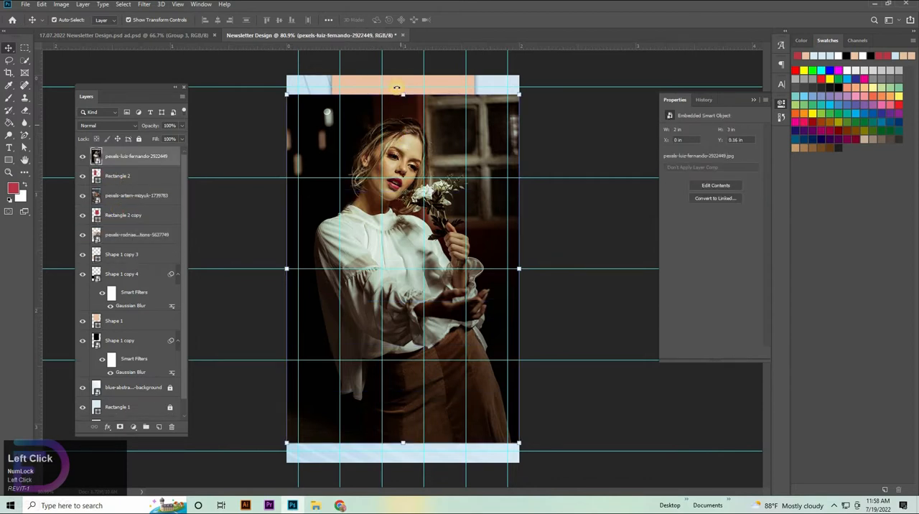
left_click_drag(408, 273, 404, 291)
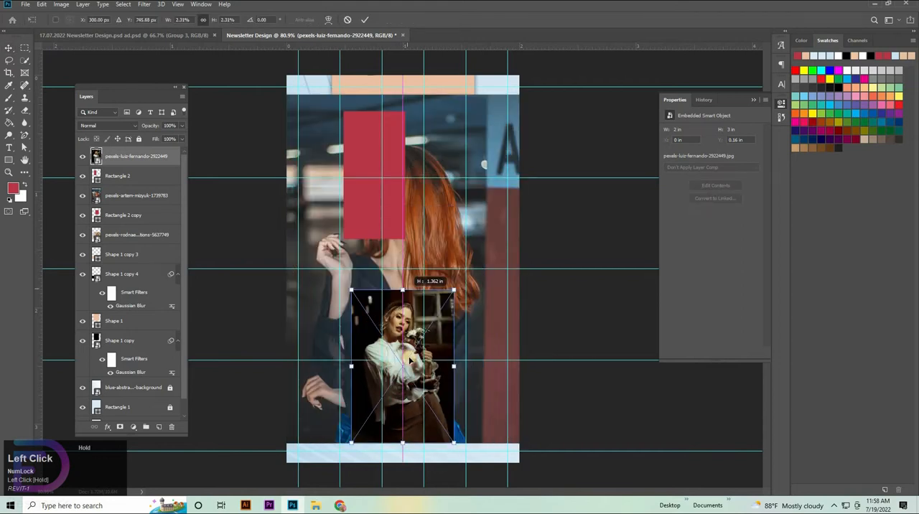
left_click_drag(410, 358, 371, 119)
left_click_drag(370, 110, 371, 112)
Clip the flower photo to the left red rectangle with a clipping mask and hide the red-haired woman's photo layer.
right_click(146, 165)
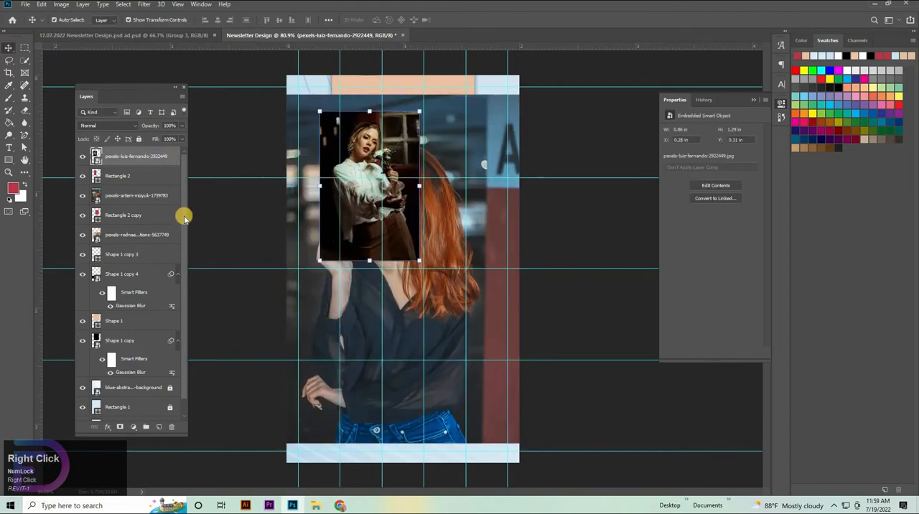
left_click(197, 297)
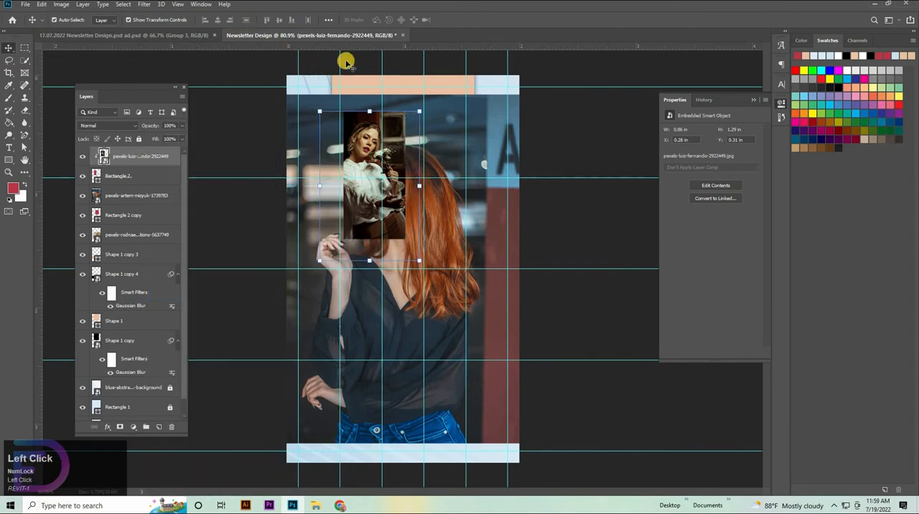
left_click(595, 234)
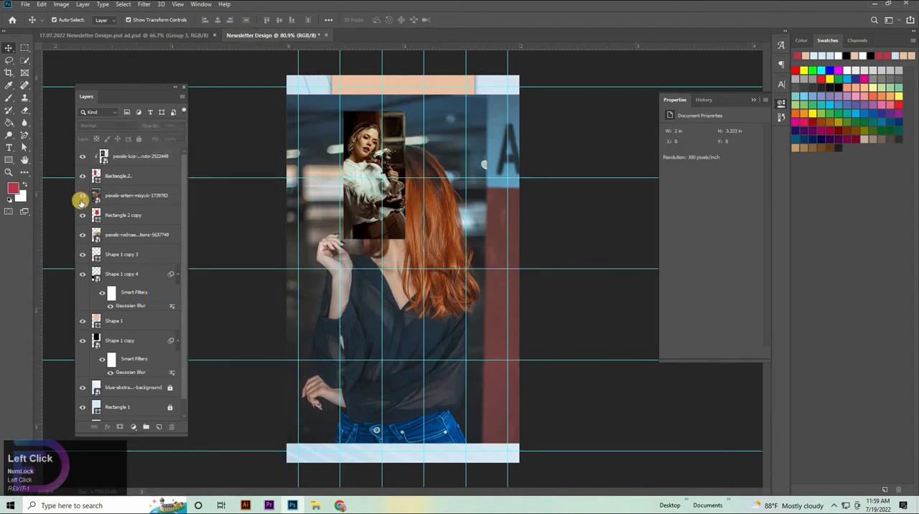
left_click(82, 198)
Move the hand-holding photo down over the lower torn-paper strip, enlarge it to about 2.07 in wide and flip it horizontally.
left_click_drag(357, 318, 359, 428)
mouse_move(405, 302)
left_mouse_down()
mouse_move(401, 374)
mouse_move(418, 302)
left_mouse_up()
right_click(417, 347)
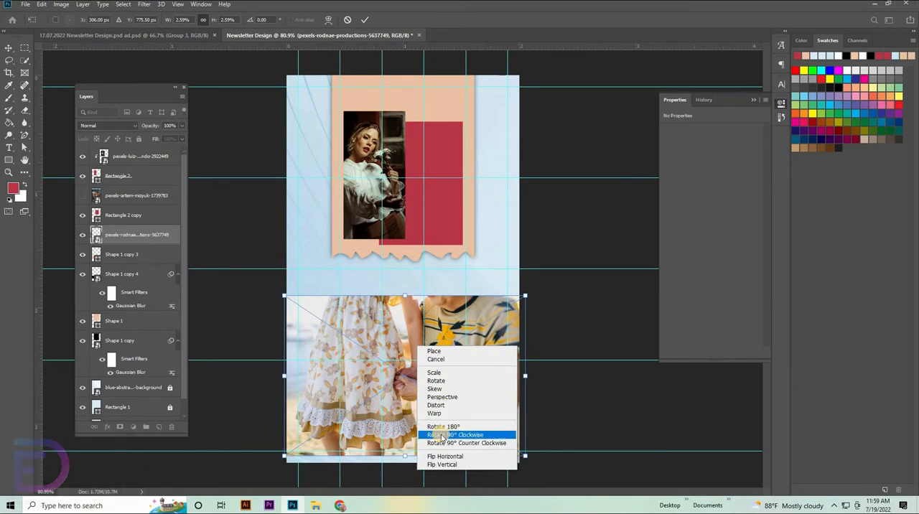
left_click(446, 456)
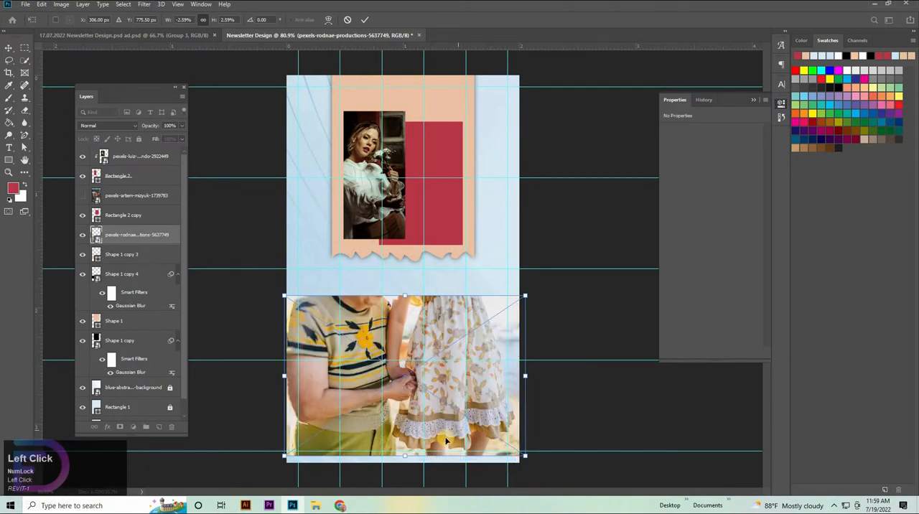
Commit the hand-holding photo's transform and clip the photo to the lower torn-paper strip, Shape 1 copy 3.
left_click(122, 234)
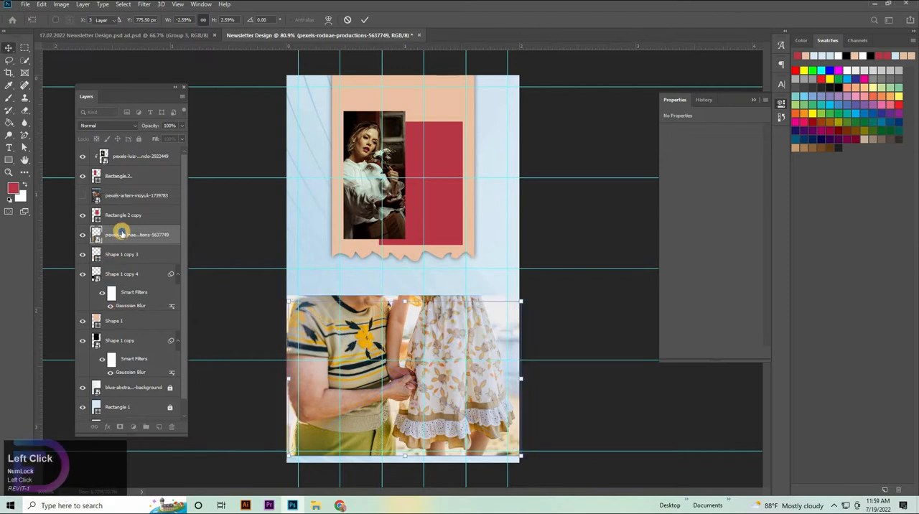
right_click(122, 234)
left_click(159, 296)
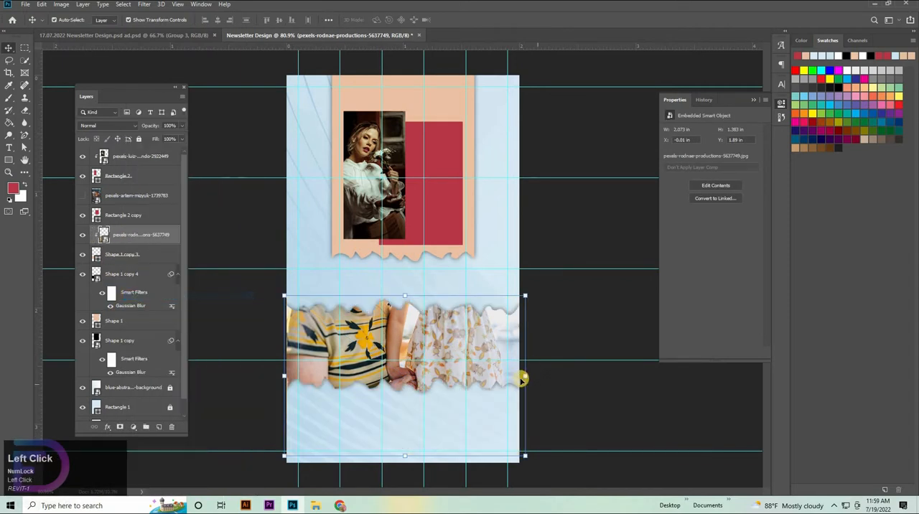
Resize the clipped hand-holding photo to about 2.18 x 1.45 in and shift it upward so the joined hands and skirt fill the strip.
left_click_drag(525, 374, 519, 359)
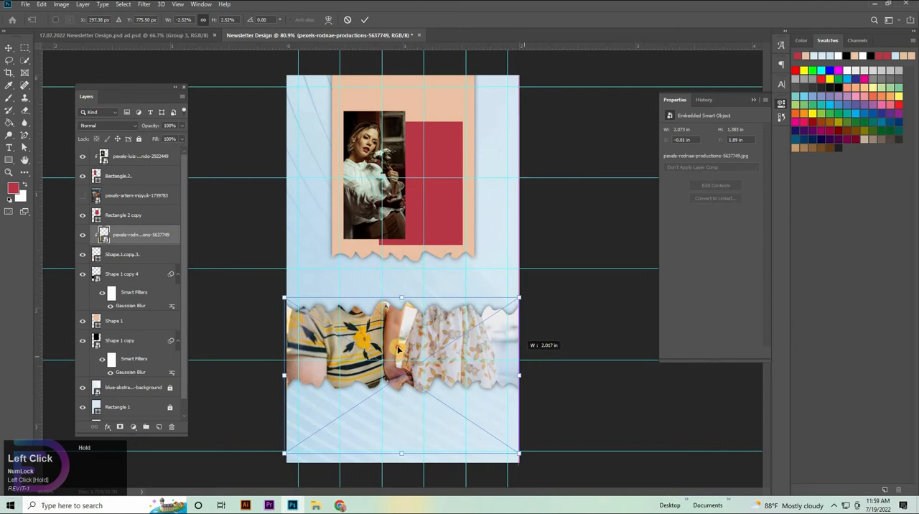
left_click_drag(399, 349, 400, 317)
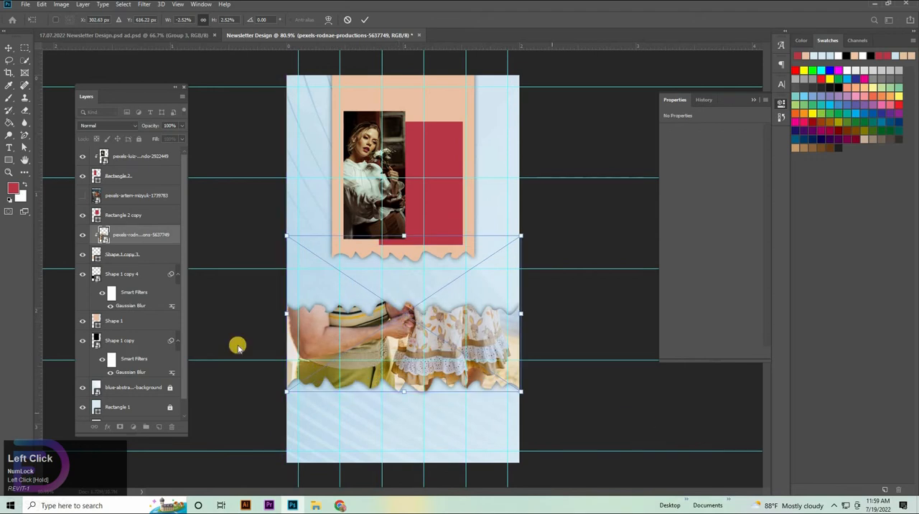
left_click_drag(283, 313, 264, 312)
left_click_drag(380, 362, 475, 381)
left_click(646, 404)
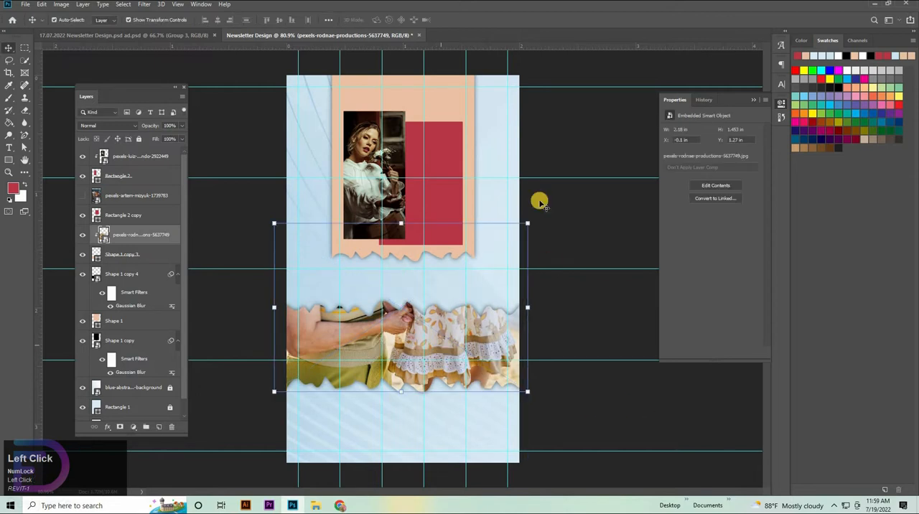
Nudge the clipped hand-holding photo down to a Y position of 1.34 in and reduce its layer opacity slightly.
key("shift+Down")
key("shift+Down")
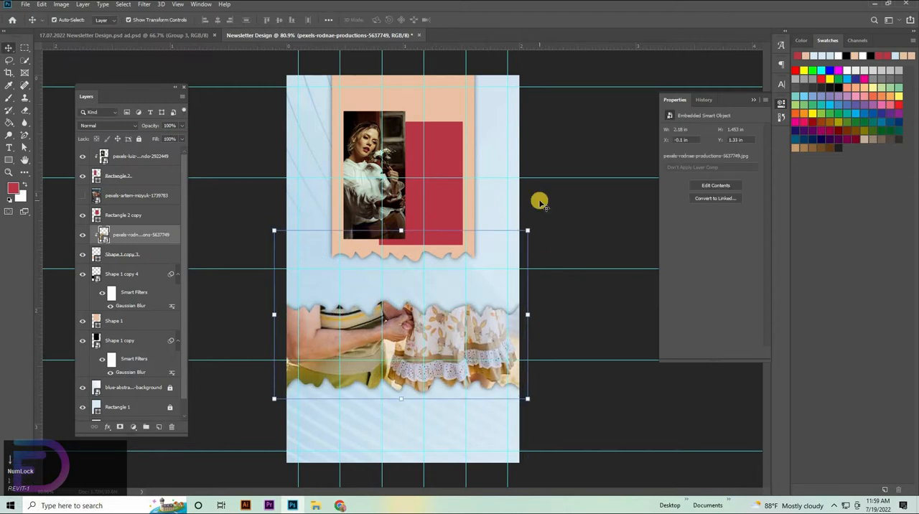
left_click(141, 238)
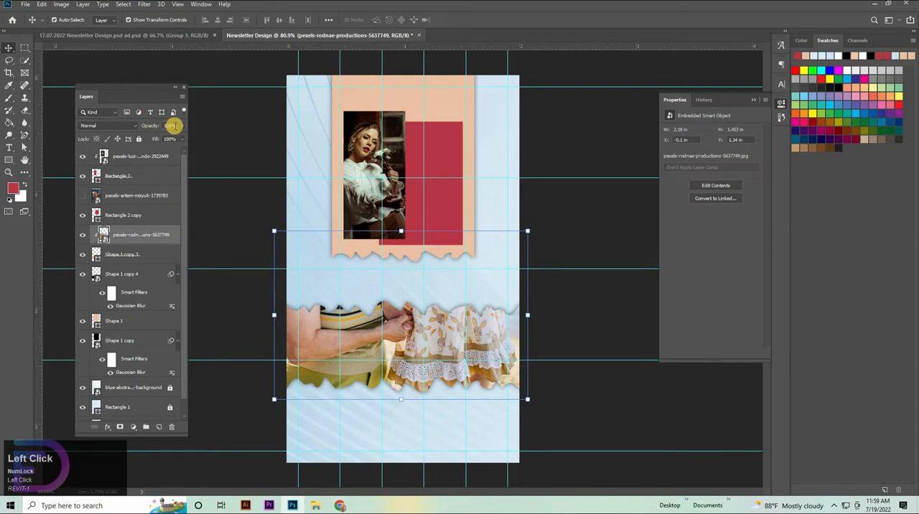
key("8")
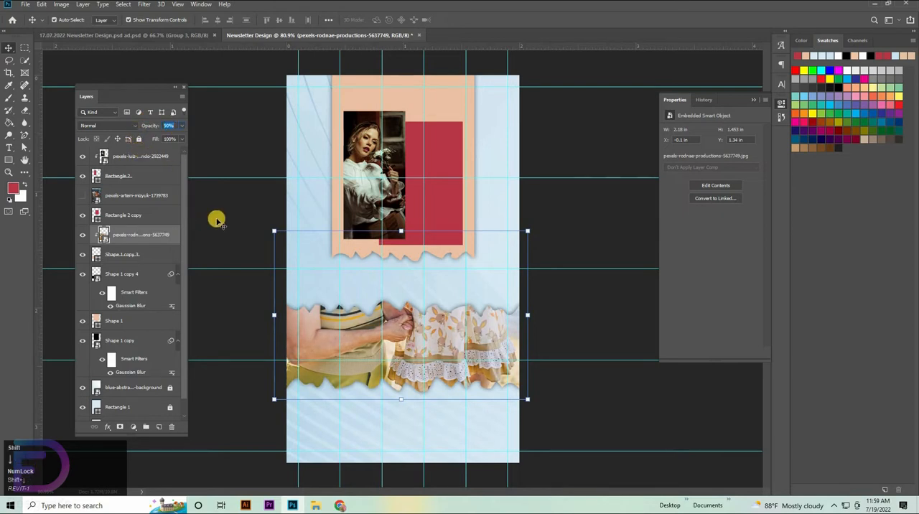
left_click(609, 294)
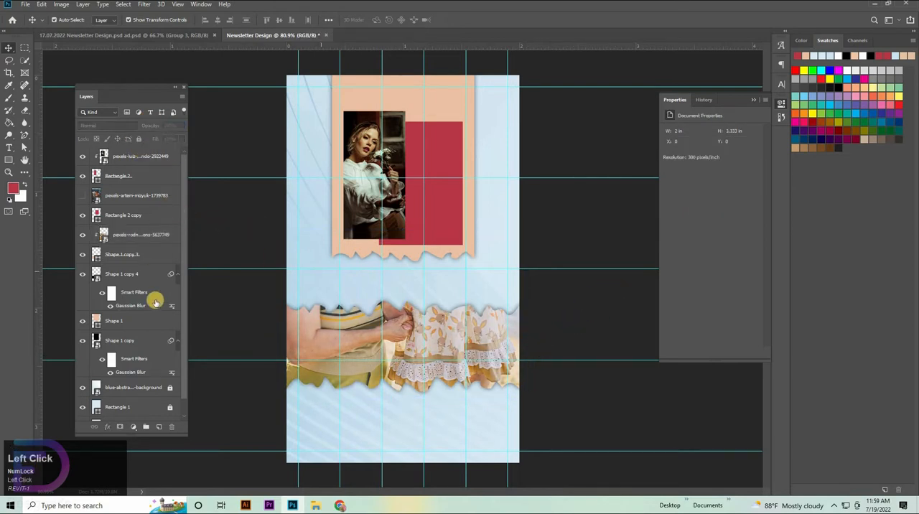
Add a drop shadow to the Rectangle 2 layer with 80% opacity and a 59° angle.
double_click(149, 177)
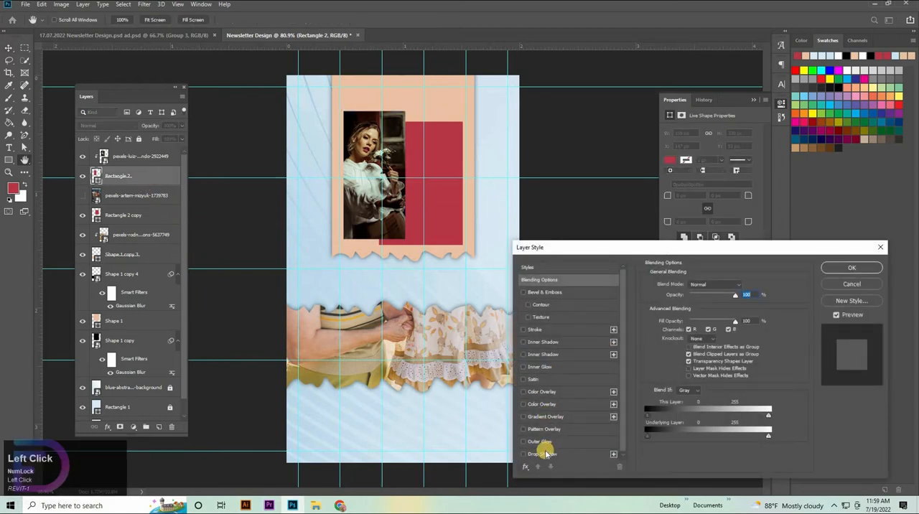
left_click(543, 454)
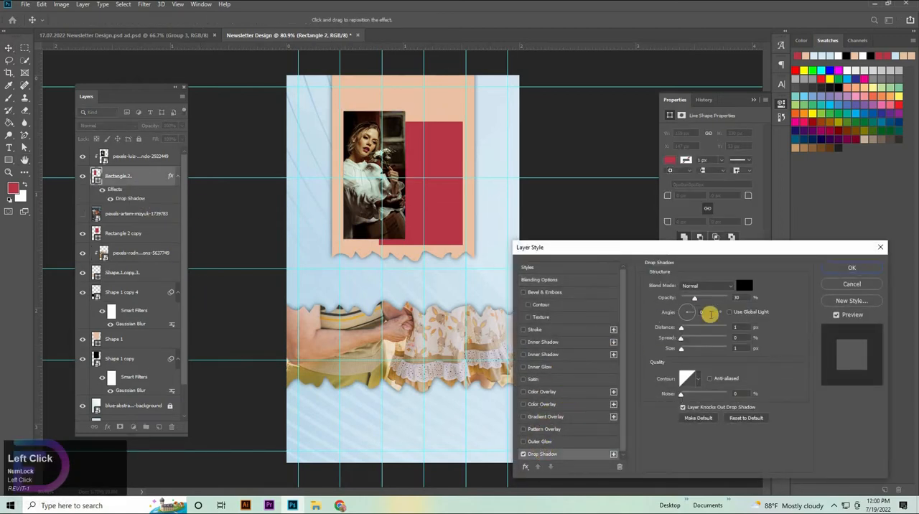
left_click(738, 297)
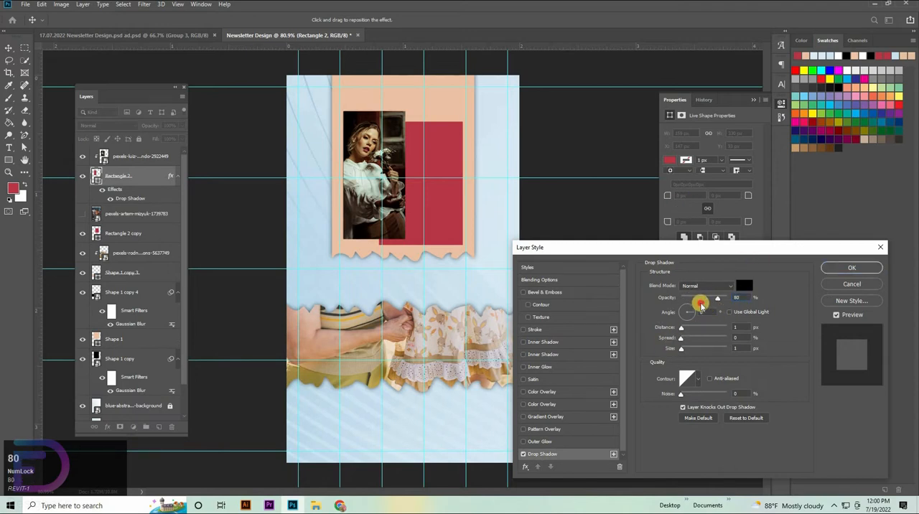
left_click_drag(701, 304, 662, 314)
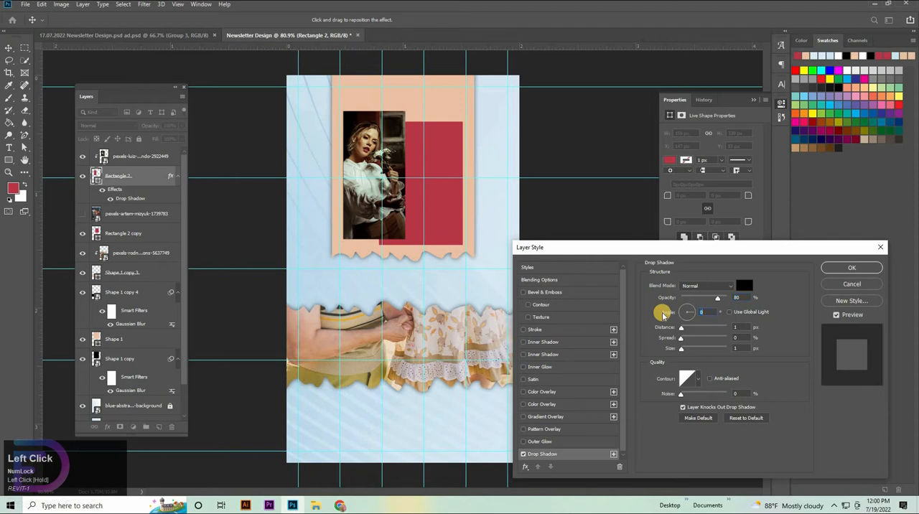
type("59")
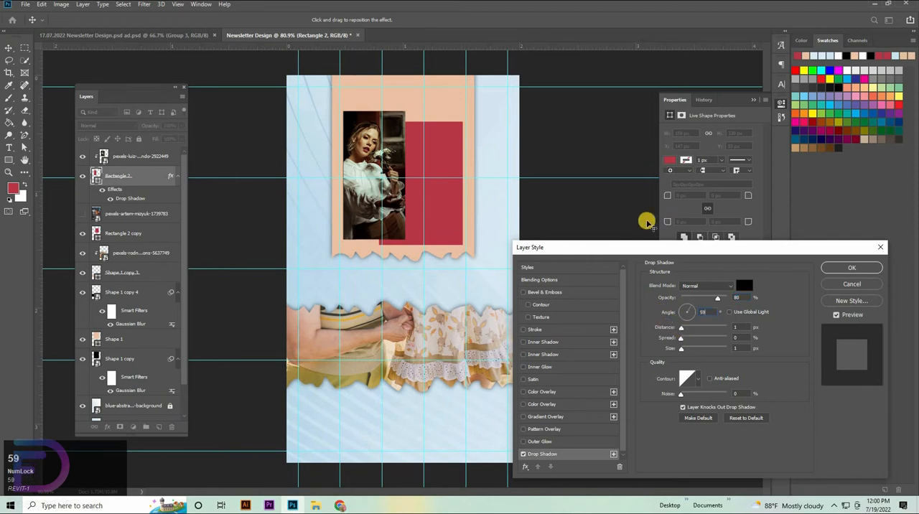
Set the shadow's distance to 5 px, spread to 4% and size to 3 px, and copy the effect to Rectangle 2 copy.
left_click_drag(742, 328, 684, 328)
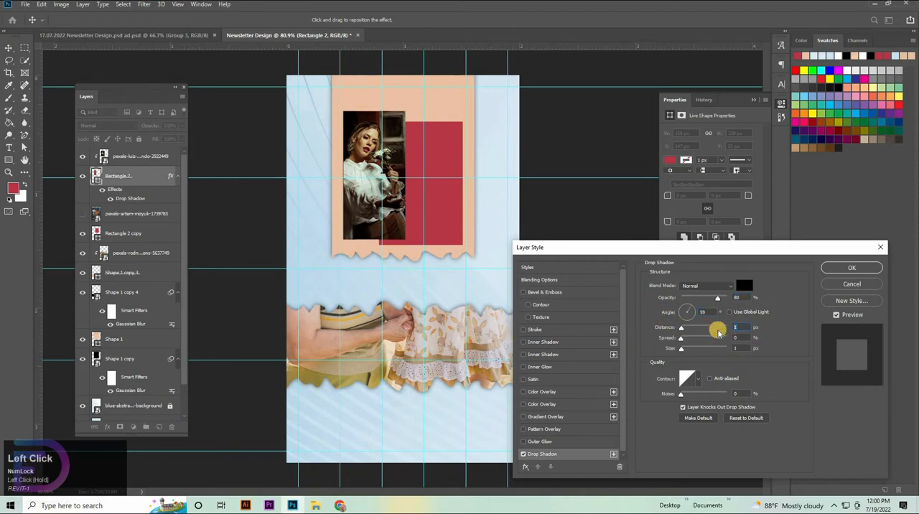
type("5")
left_click_drag(740, 338, 724, 338)
type("2")
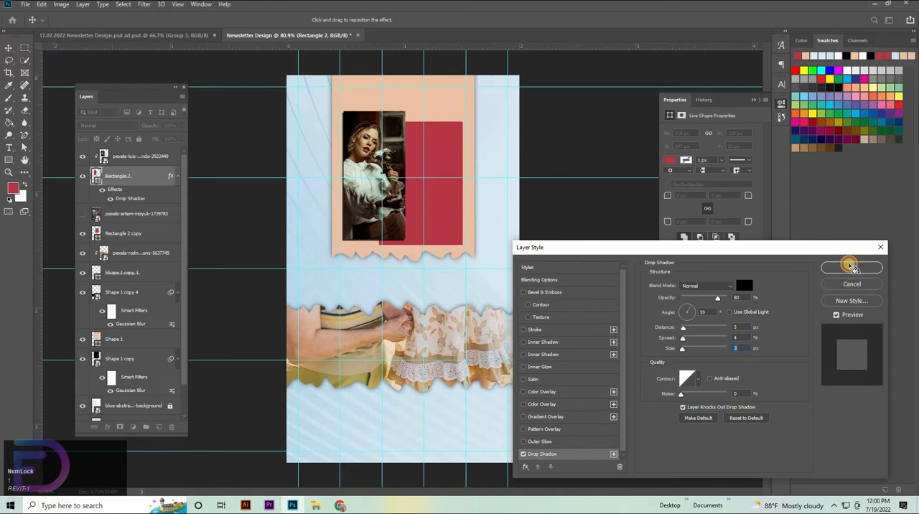
left_click(850, 267)
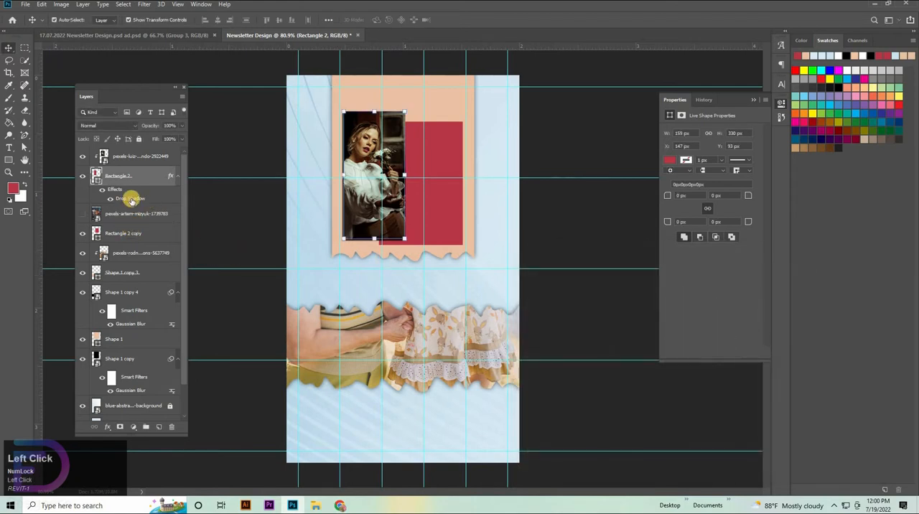
left_click_drag(131, 201, 136, 233)
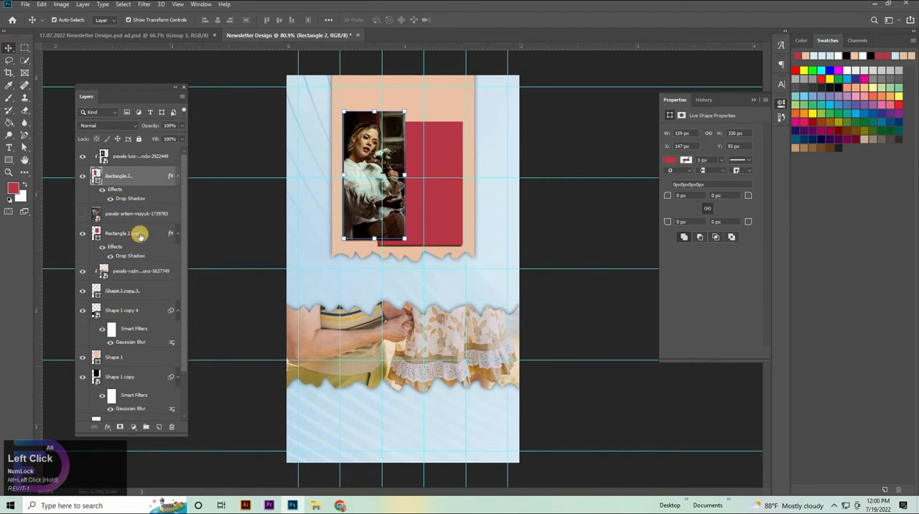
Show the red-haired woman's photo, shrink it to about 1.53% over the right red rectangle and flip it horizontally.
left_click(82, 214)
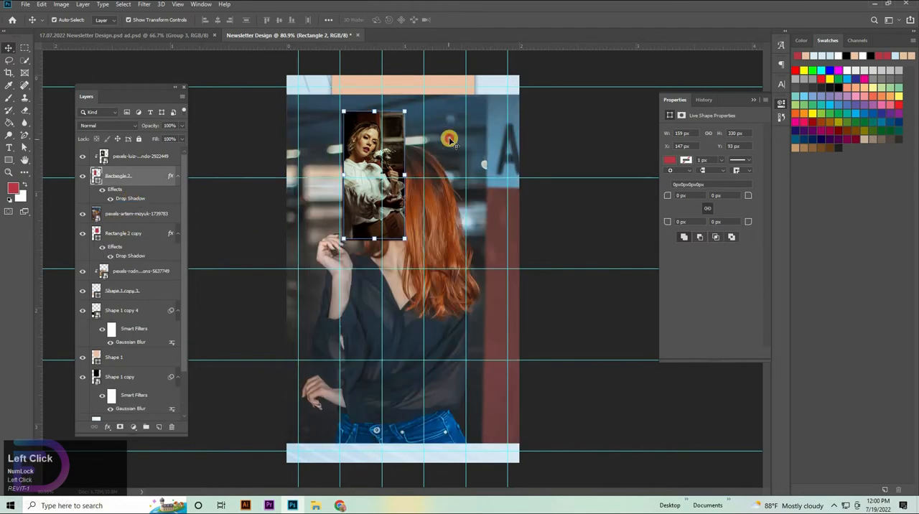
left_click(450, 139)
left_click_drag(408, 264, 409, 312)
left_click_drag(423, 381, 432, 204)
right_click(476, 203)
left_click(512, 314)
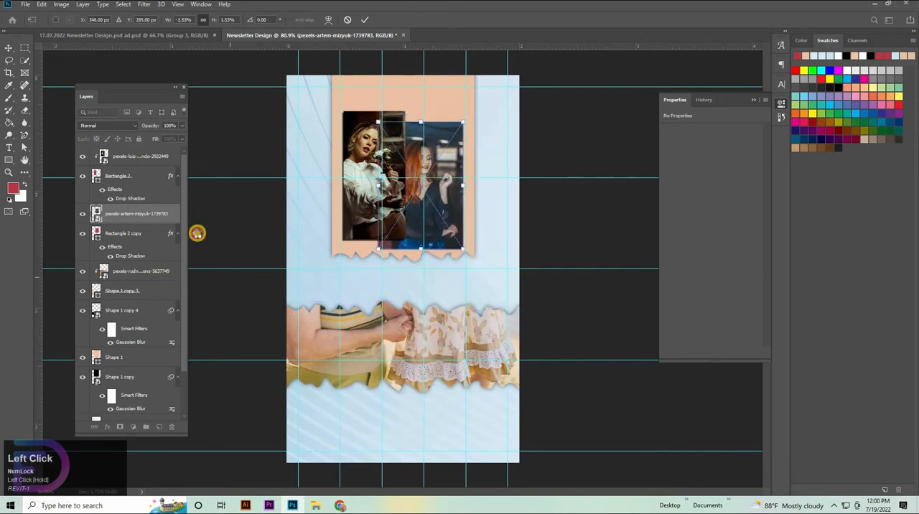
Commit the red-haired woman's photo transform and clip the photo to Rectangle 2 copy.
left_click(160, 220)
right_click(159, 213)
left_click(205, 293)
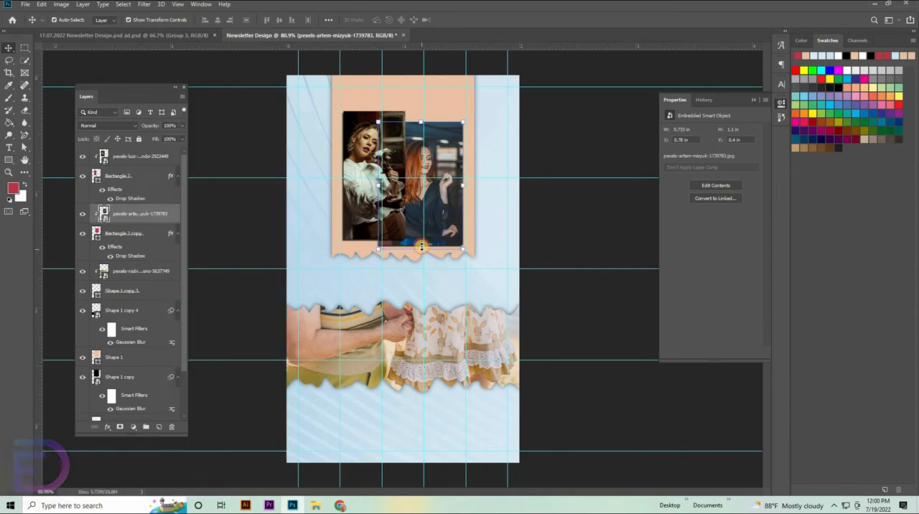
Enlarge the clipped red-haired woman's photo to about 0.78 x 1.17 in and shift it upward to fill the rectangle.
mouse_move(422, 248)
left_mouse_down()
mouse_move(435, 224)
mouse_move(433, 239)
left_mouse_up()
left_click_drag(415, 115, 416, 103)
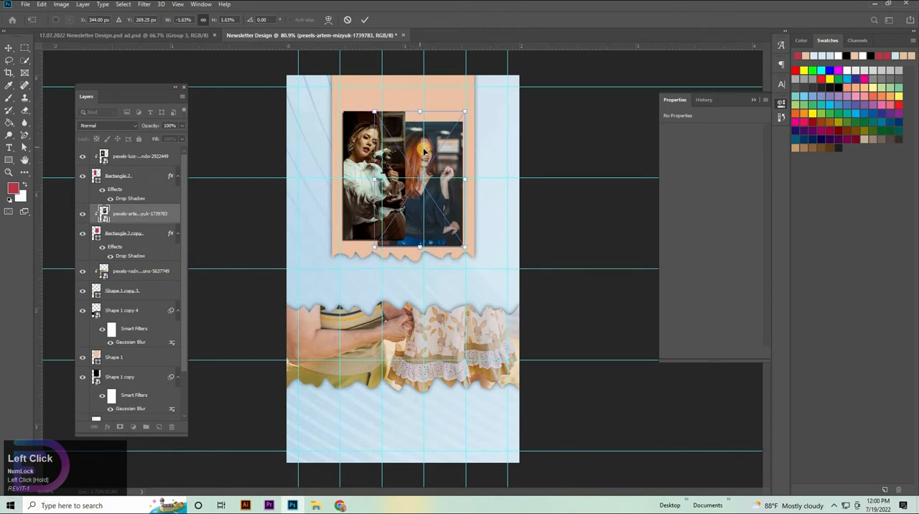
left_click_drag(423, 149, 423, 151)
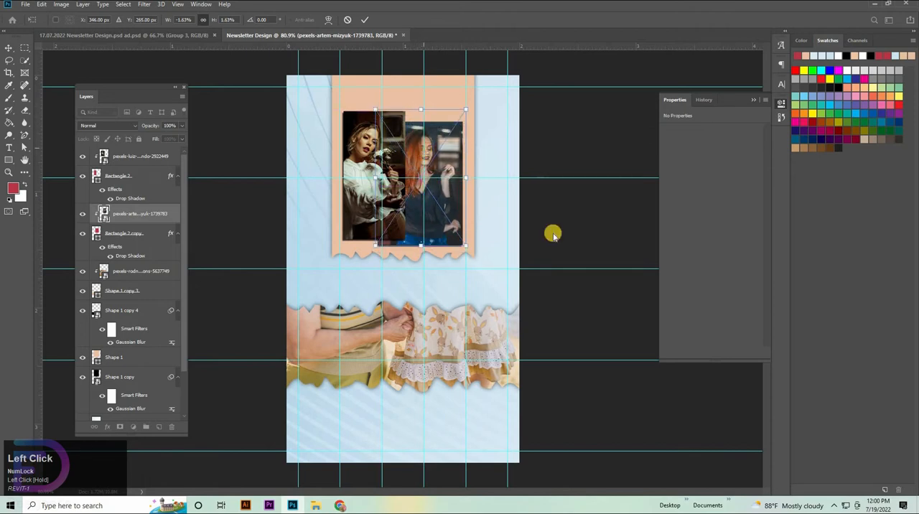
left_click(596, 224)
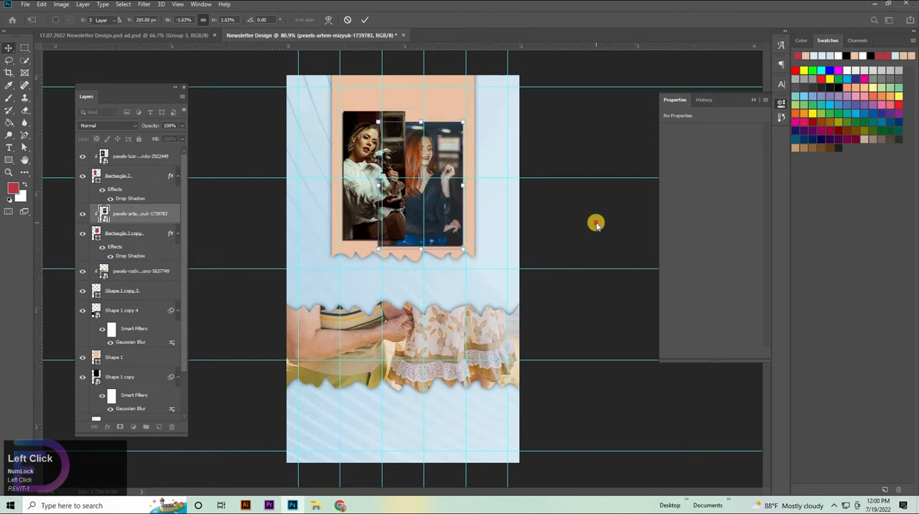
left_click(577, 313)
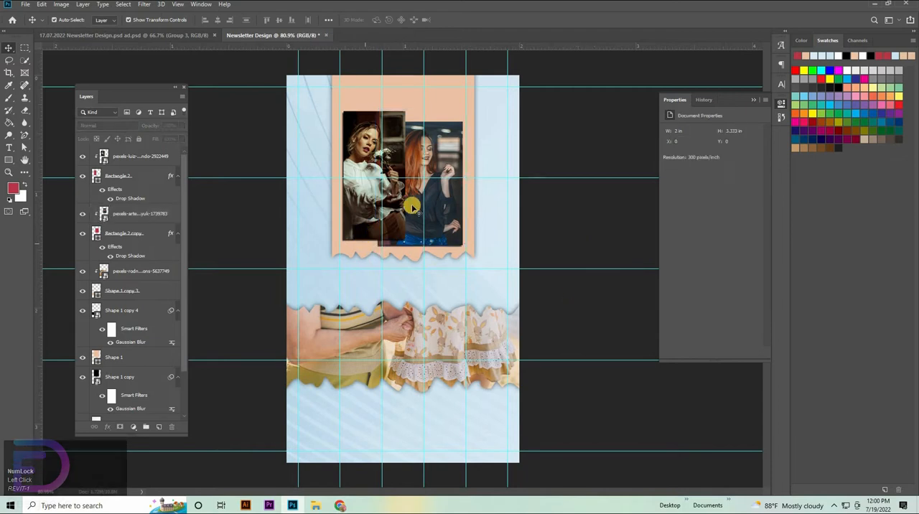
Add the horizontal heading text "FASHION NEWSLETTER" in red 10 pt Maginia above the two photos.
left_click(7, 149)
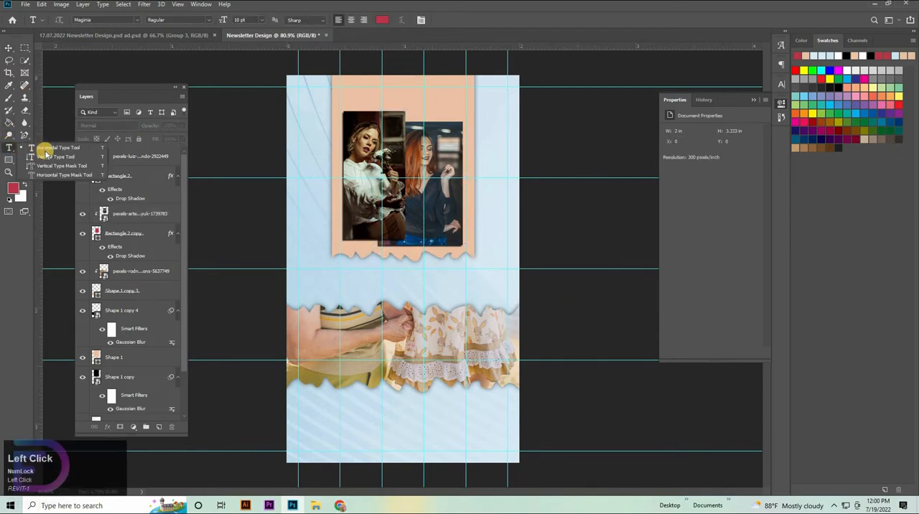
left_click(384, 98)
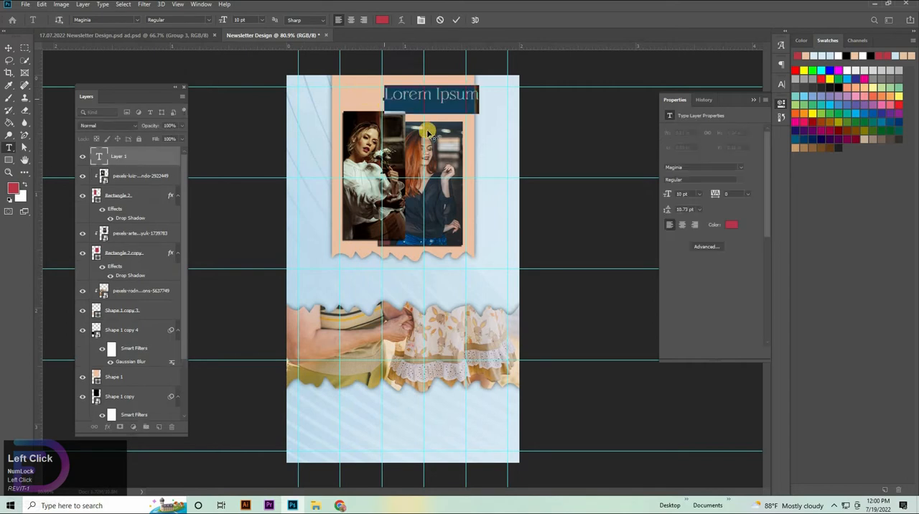
key("BackSpace")
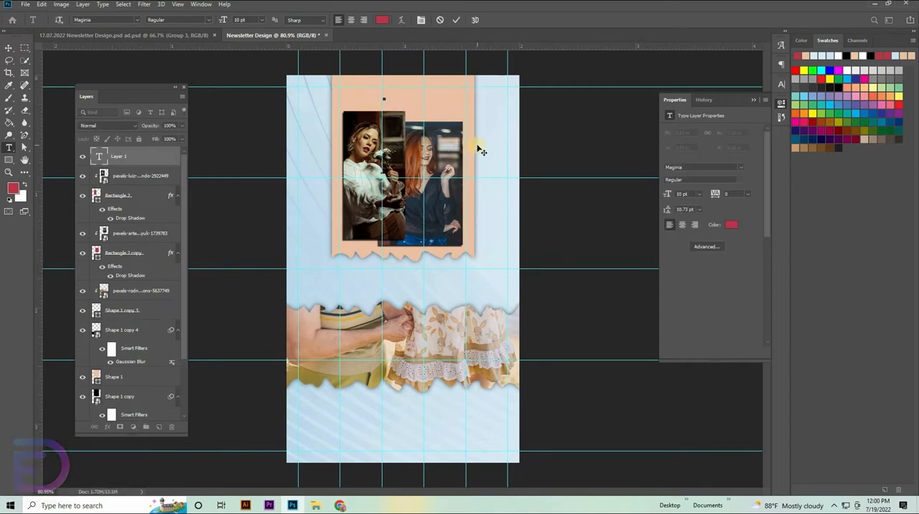
type("F")
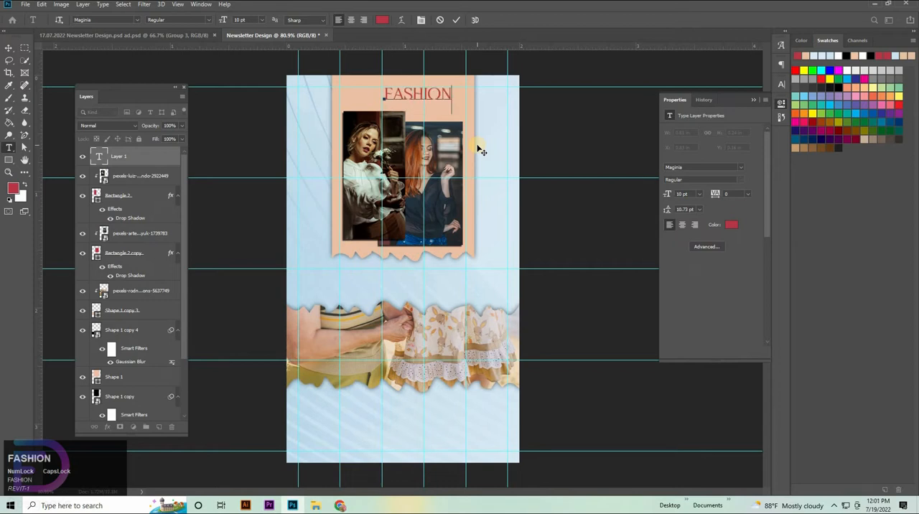
type("ASHION ")
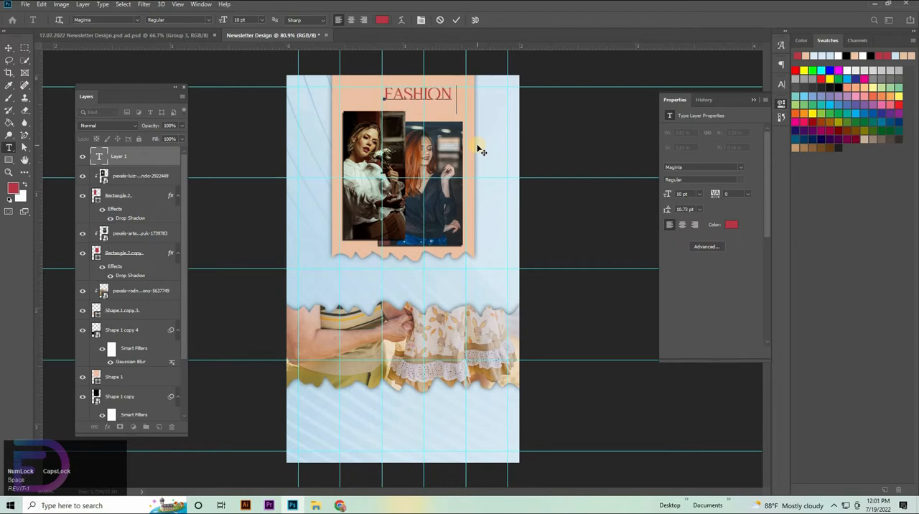
type("NEWSLE")
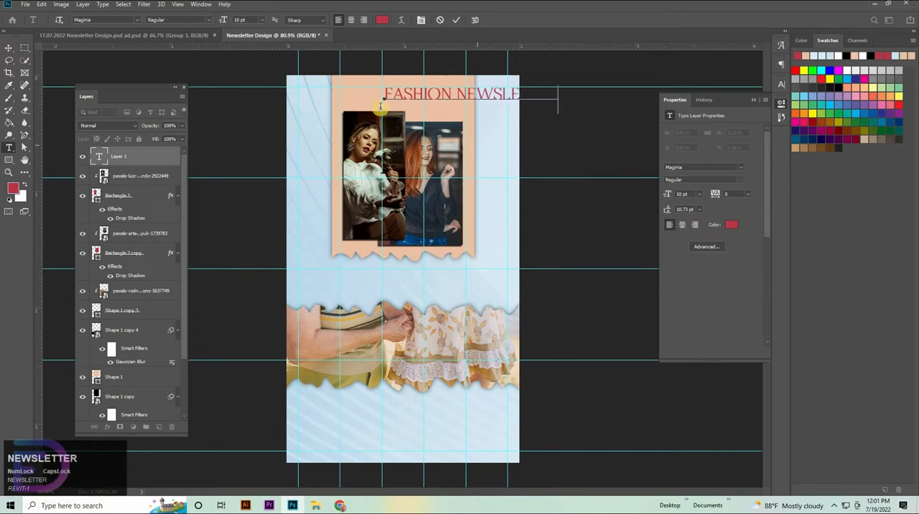
left_click(8, 49)
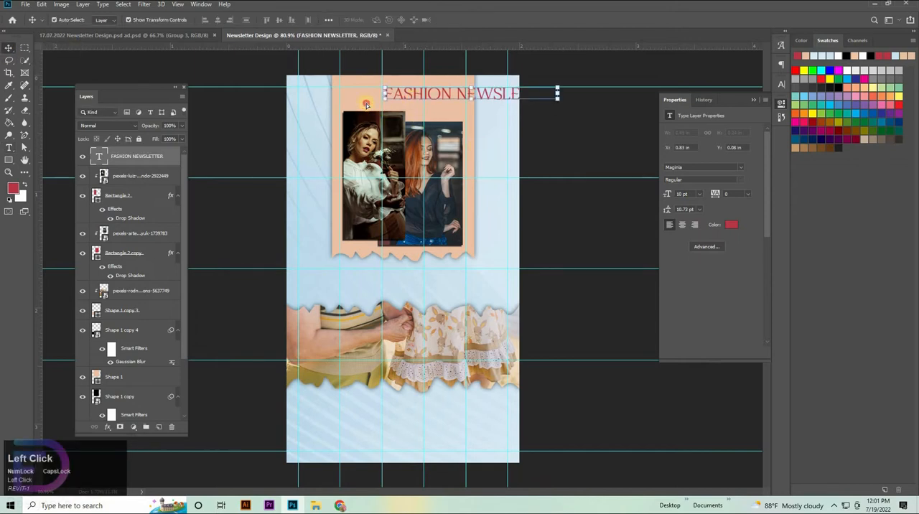
Move the FASHION NEWSLETTER heading over the top of the peach strip, just above the two portrait photos.
left_click_drag(373, 102, 310, 100)
key("ctrl+space")
left_click_drag(432, 132, 457, 201)
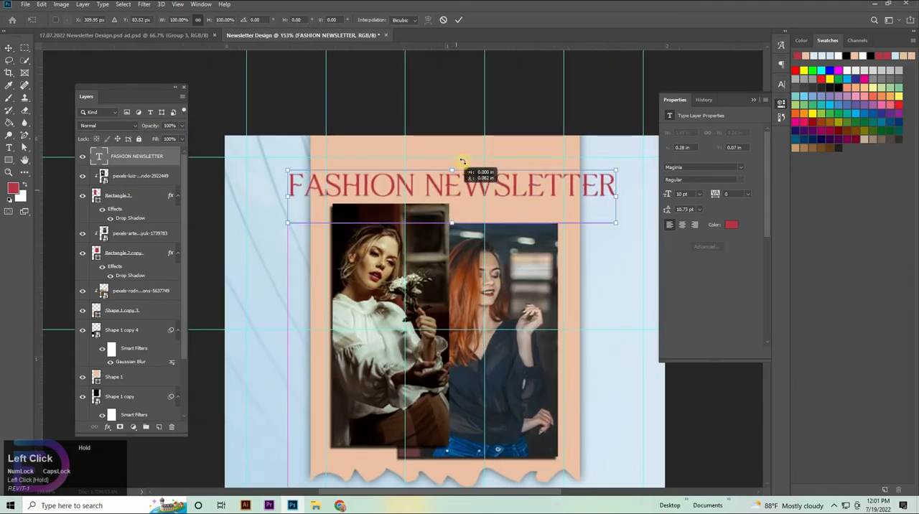
left_click_drag(448, 164, 450, 166)
left_click_drag(504, 186, 494, 180)
Centre the FASHION NEWSLETTER heading horizontally on the canvas and nudge it down to a Y position of 0.15 in.
key("ctrl+a")
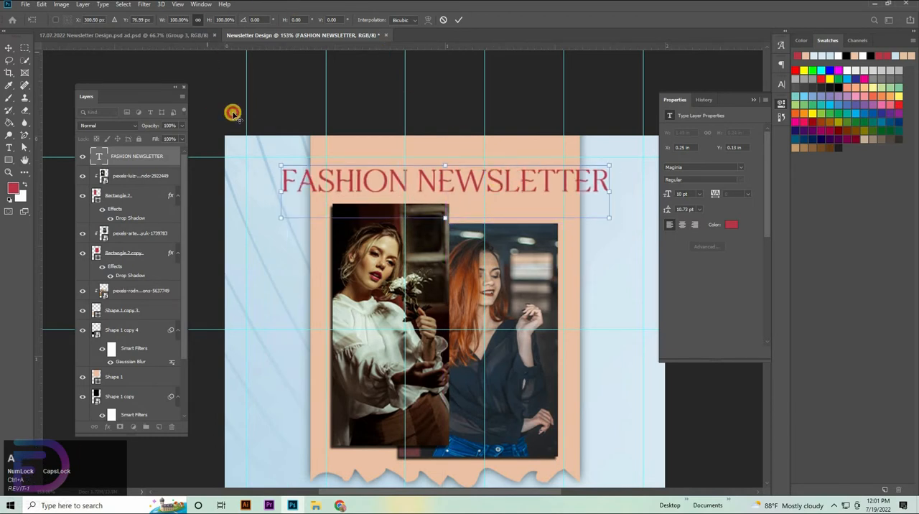
left_click(233, 115)
left_click(218, 20)
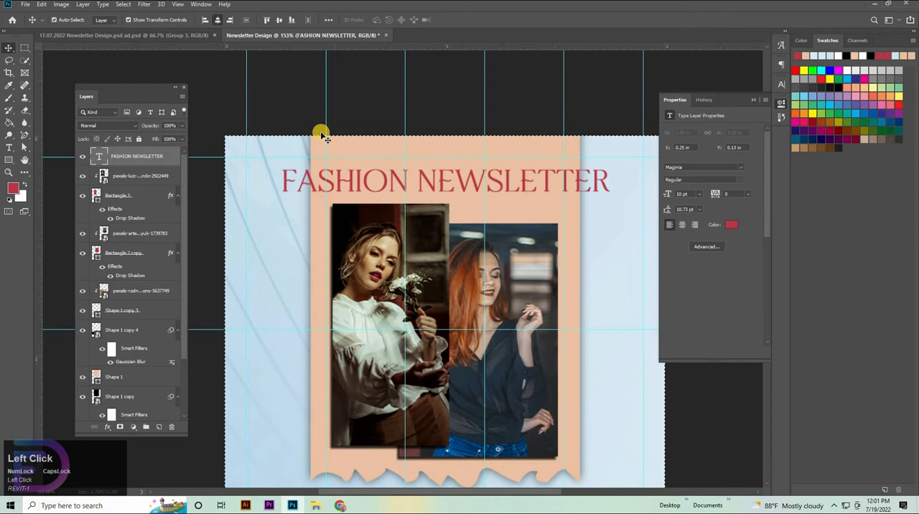
left_click(384, 186)
key("ctrl+d")
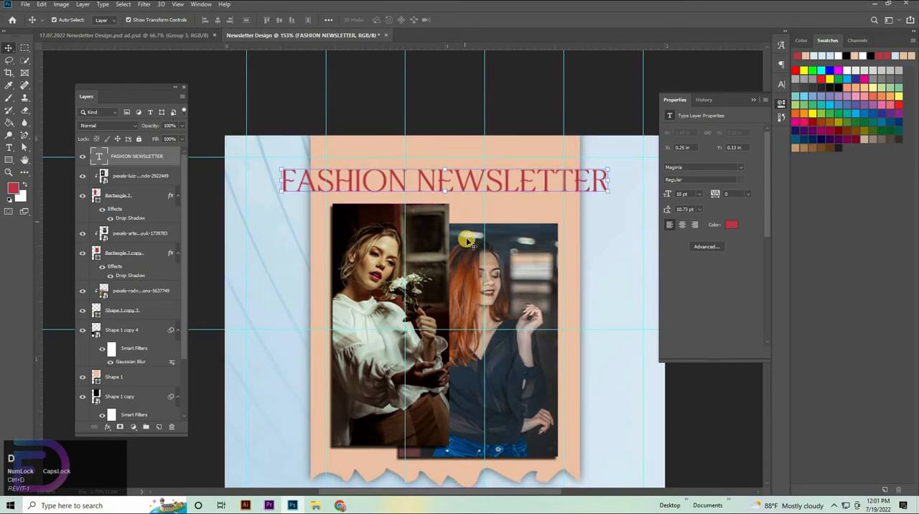
key("Down")
key("Down")
key("Down")
key("Down")
key("Down")
key("Down")
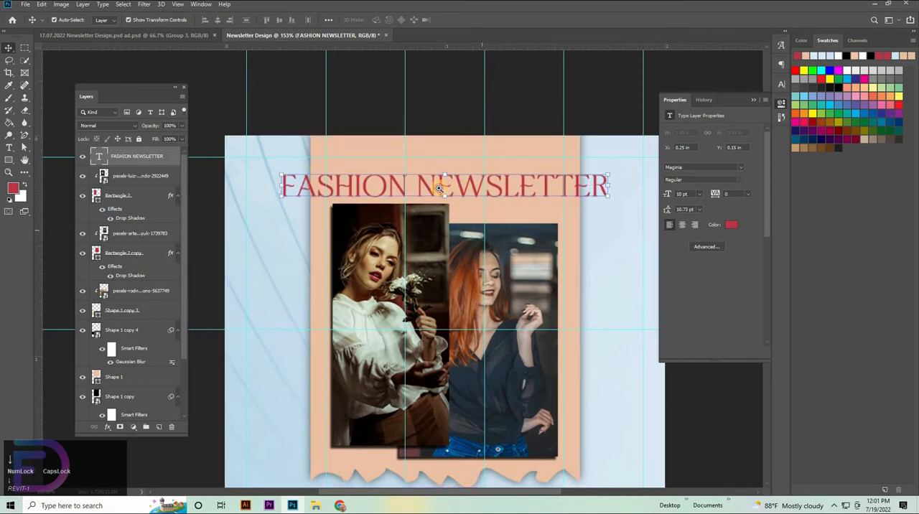
Paste the copied Group 3 and Group 4, containing the brand header, body text, shop now button and contact details.
scroll(439, 188, "down", 5)
key("ctrl+v")
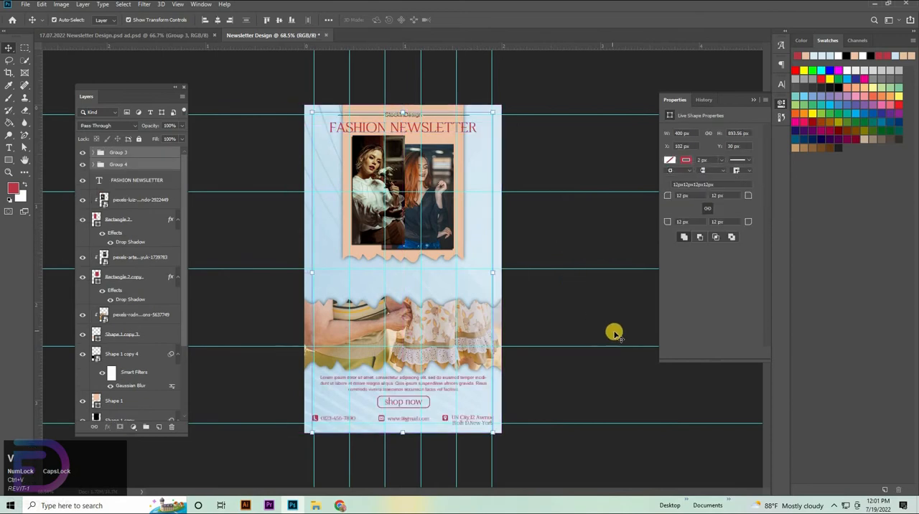
left_click(614, 332)
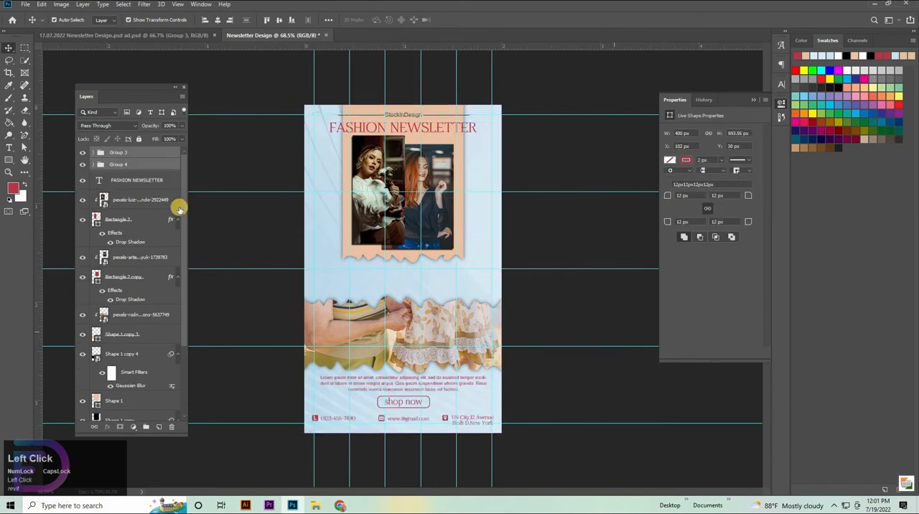
Group the FASHION NEWSLETTER heading with the two clipped portrait photos and their Rectangle 2 and Rectangle 2 copy frames.
left_click(136, 181)
left_click(136, 206, "shift")
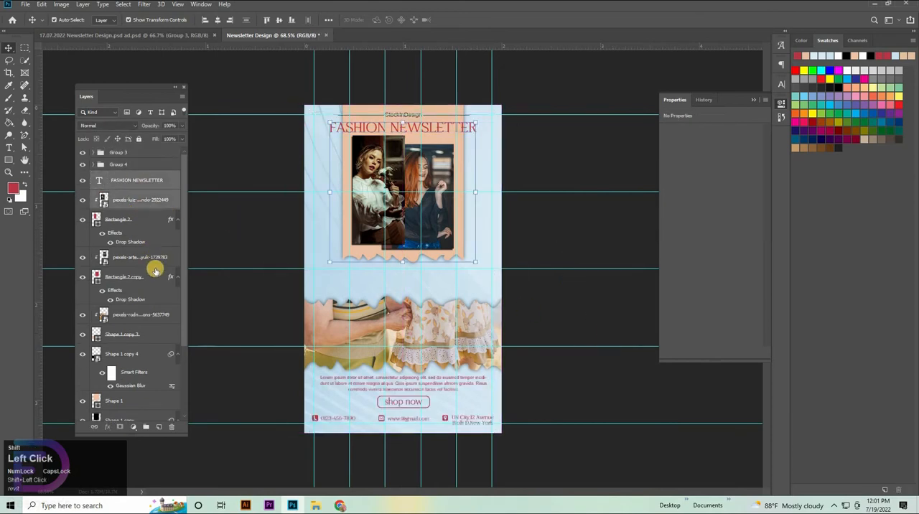
left_click(139, 336)
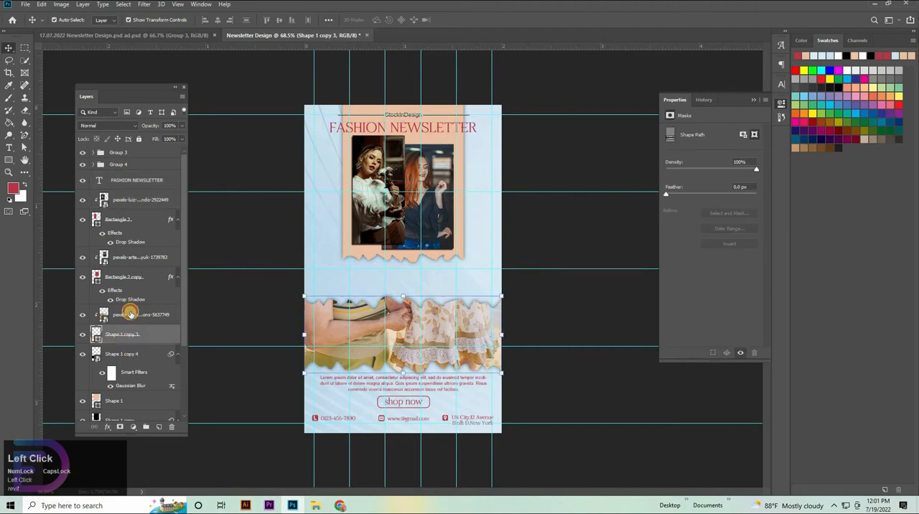
left_click(129, 313)
left_click(129, 280)
left_click(135, 187, "shift")
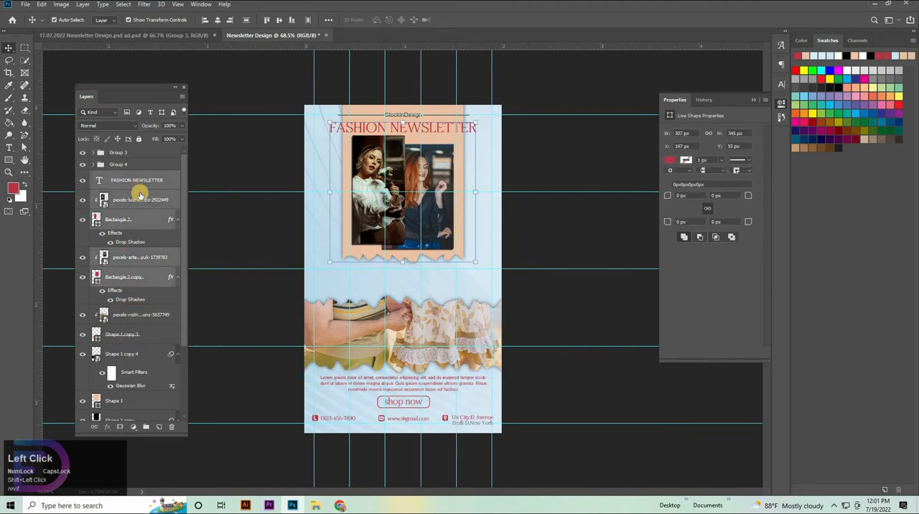
key("ctrl+g")
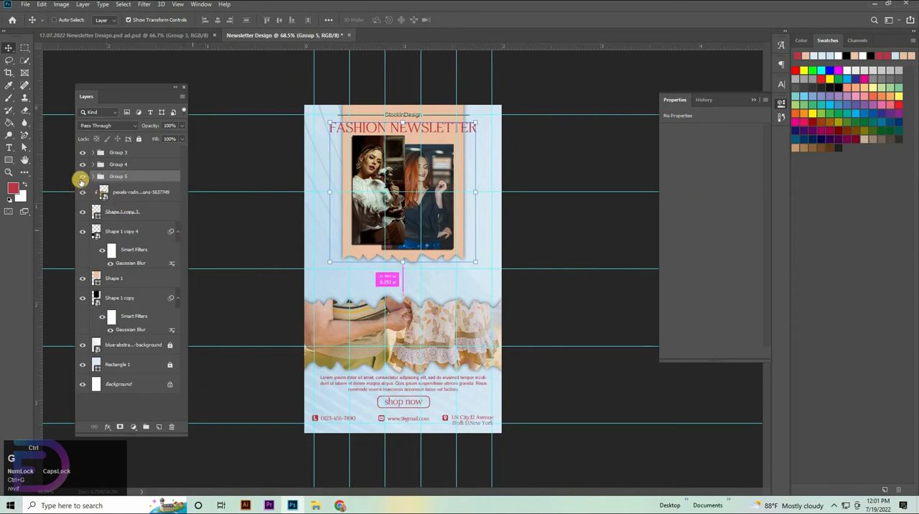
Try grouping the clothing photo with all the torn-paper shapes and their blurred shadows while Group 5 is hidden.
left_click(82, 177)
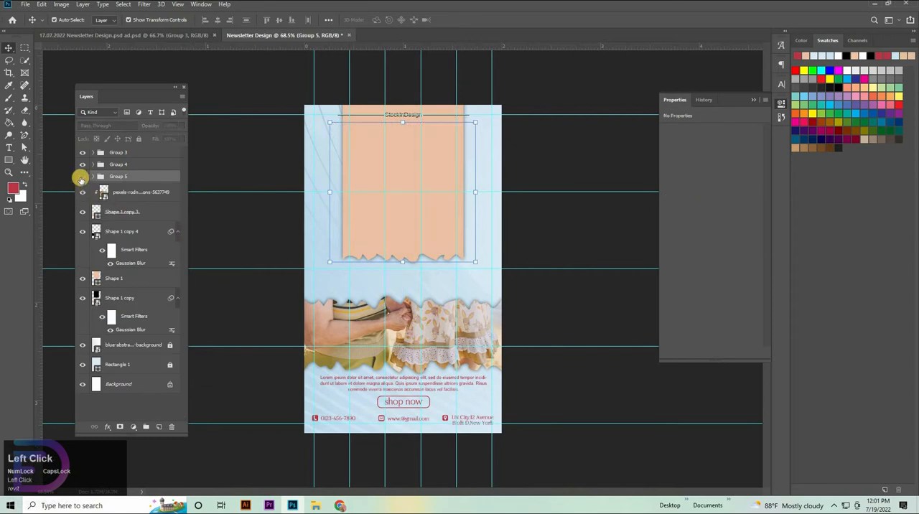
left_click(140, 193)
left_click(140, 301, "shift")
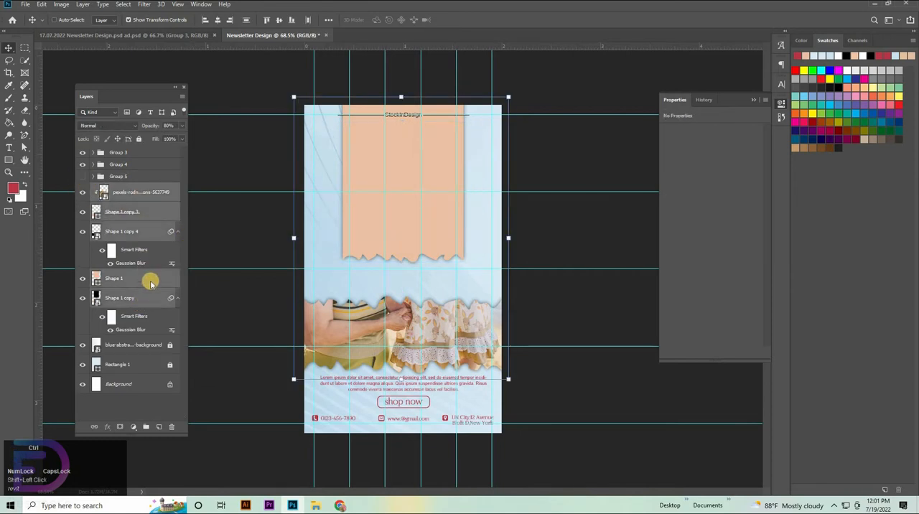
key("ctrl+g")
left_click(83, 188)
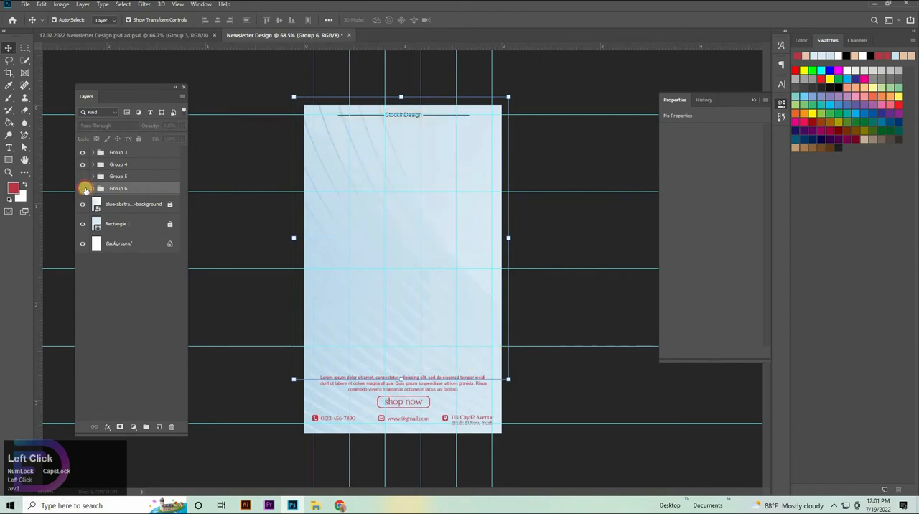
left_click(83, 189)
key("ctrl+z")
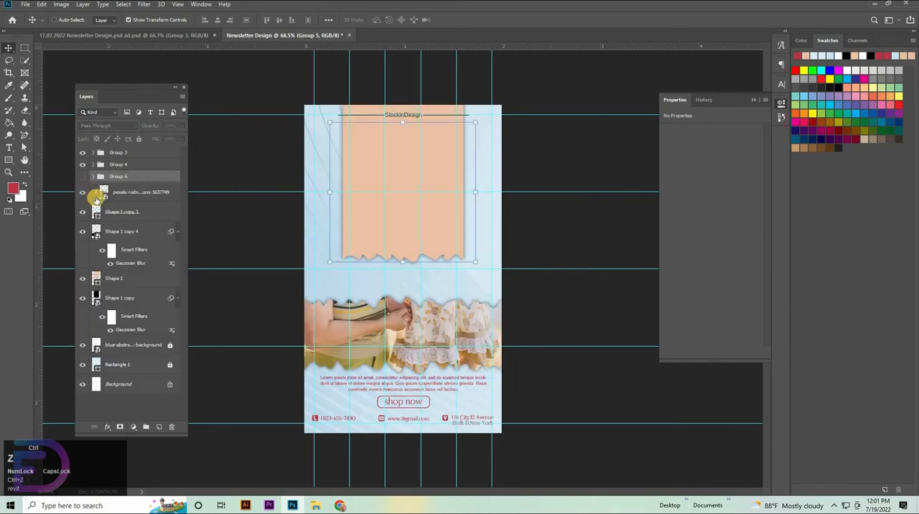
Show Group 5 and place the peach Shape 1 layer inside it, directly below the Rectangle 2 copy layer.
left_click(120, 214)
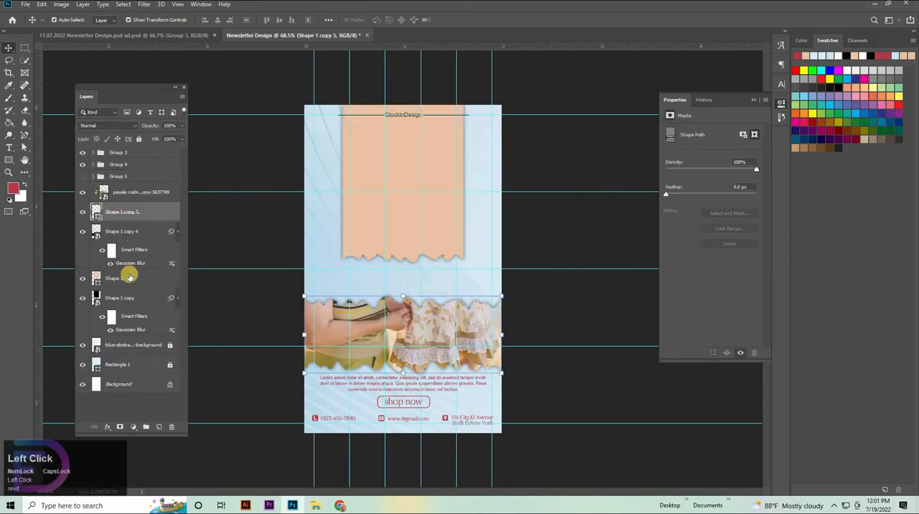
left_click(81, 176)
left_click(92, 176)
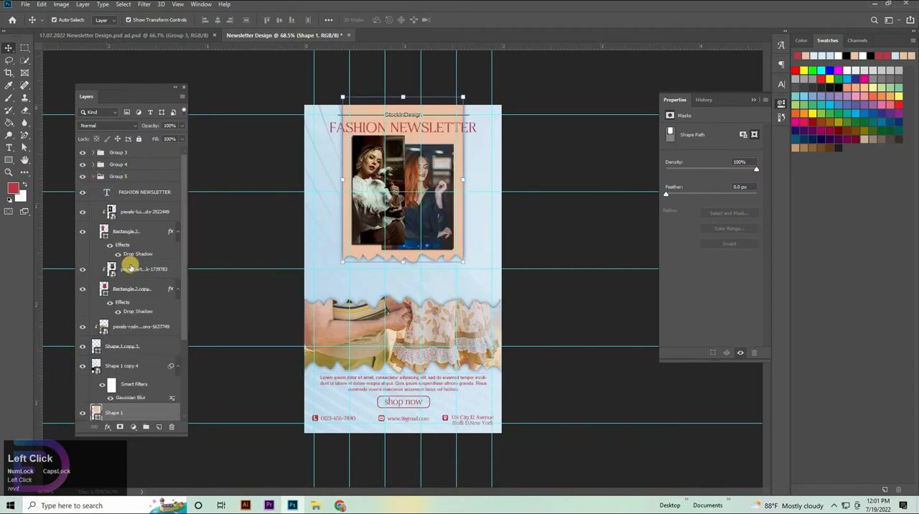
scroll(114, 367, "down", 2)
left_click_drag(115, 353, 145, 256)
scroll(100, 177, "up", 2)
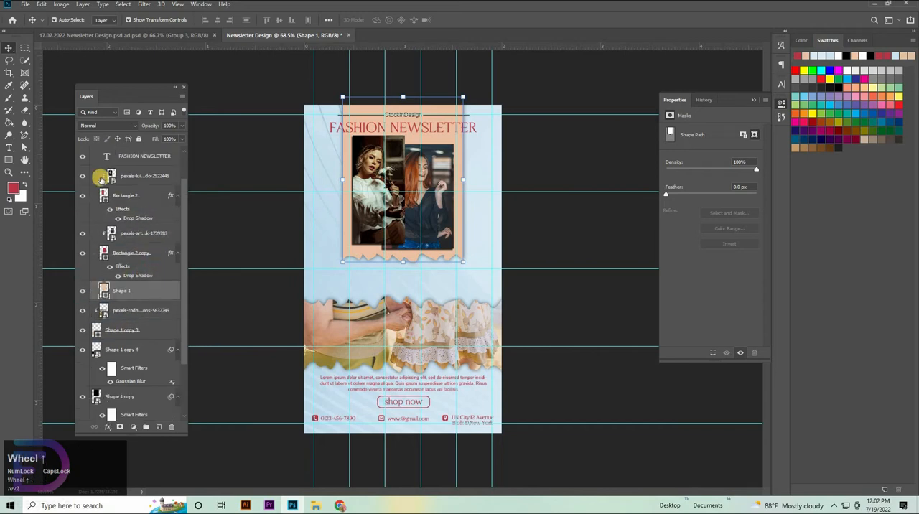
left_click(94, 176)
Group the clothing photo with the Shape 1 copy 3, Shape 1 copy 4 and Shape 1 copy layers.
left_click(140, 267)
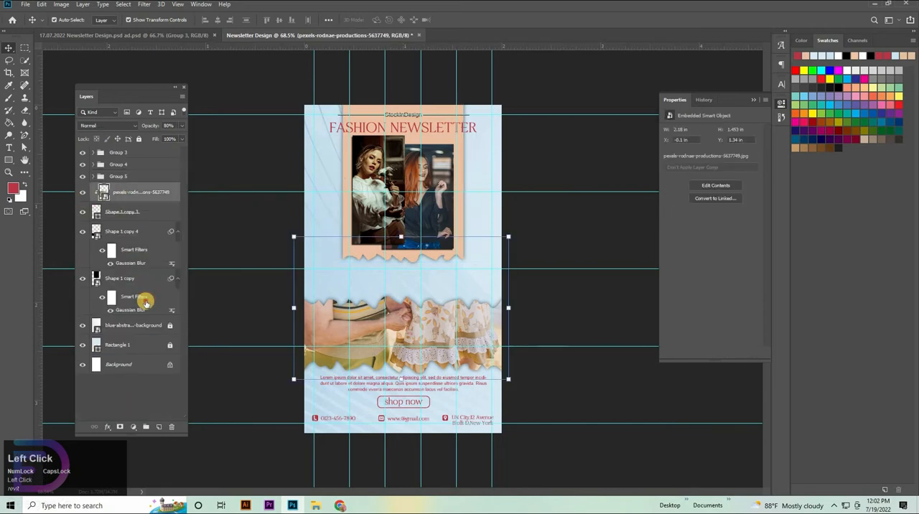
left_click(149, 299, "shift")
key("ctrl+g")
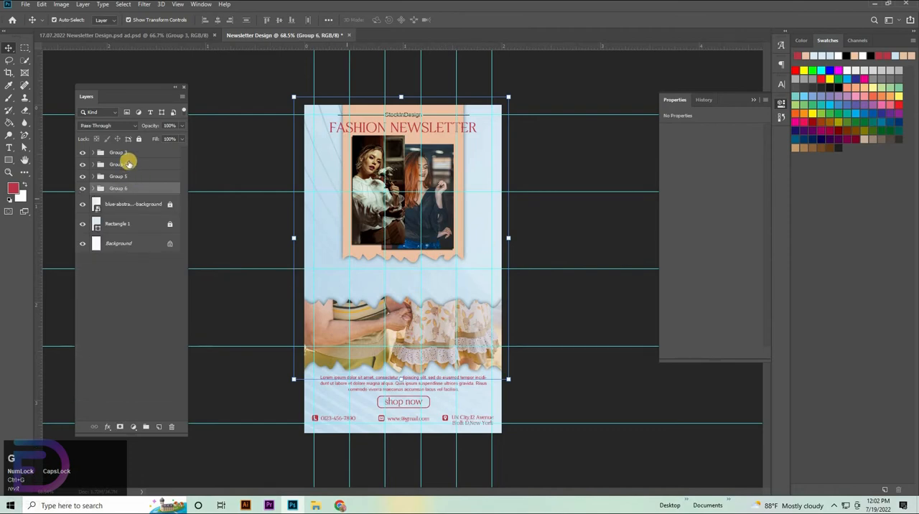
Shorten the black line before the StockInDesign text so its outer end meets the peach strip's edge.
left_click_drag(414, 175, 392, 237)
left_click(783, 105)
left_click_drag(471, 86, 671, 445)
left_click_drag(364, 247, 424, 217)
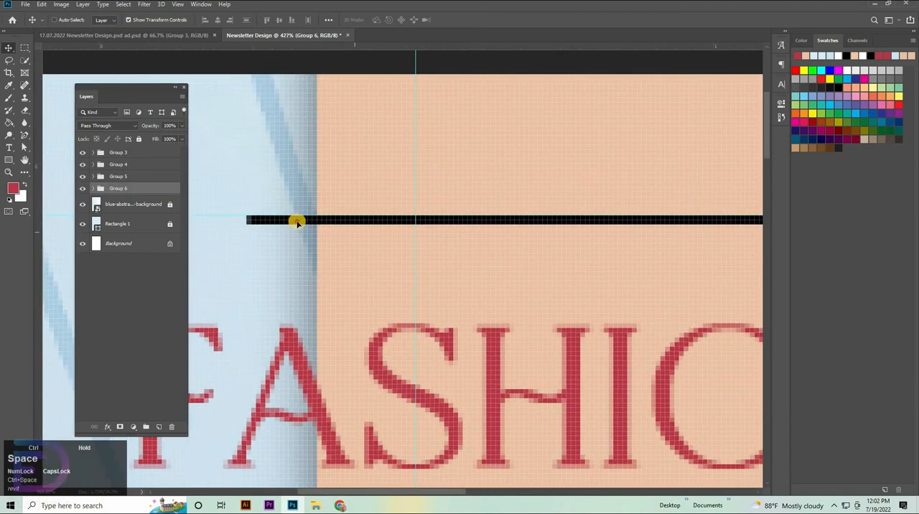
left_click(251, 219)
left_click_drag(244, 223, 345, 219)
Shorten the black line after the StockInDesign text to 87.23% width so its outer end meets the peach strip's edge.
left_click_drag(502, 244, 184, 238)
left_click_drag(718, 248, 361, 240)
left_click(415, 243)
left_click_drag(286, 280, 587, 279)
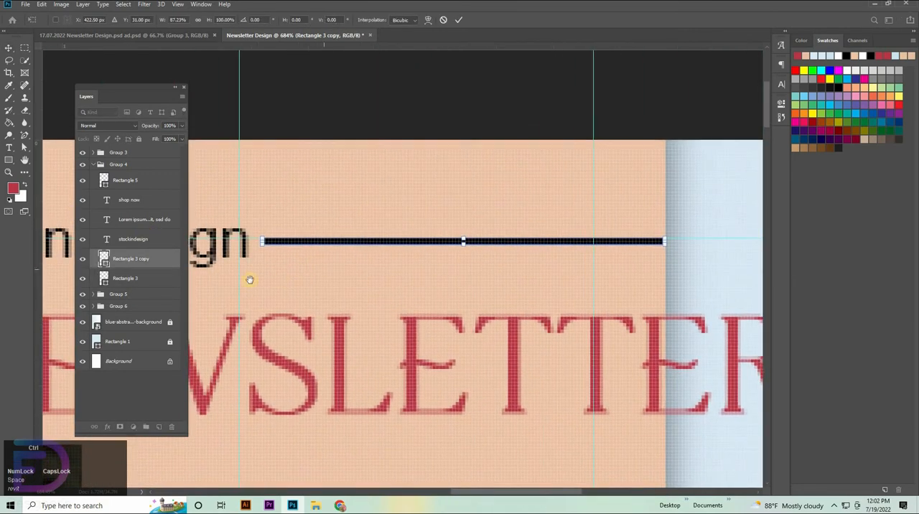
Scale the line before StockInDesign to 98.43% width, pulling its inner end slightly away from the text.
scroll(248, 279, "down", 3)
left_click_drag(234, 280, 486, 290)
scroll(383, 257, "up", 5)
left_click(385, 245)
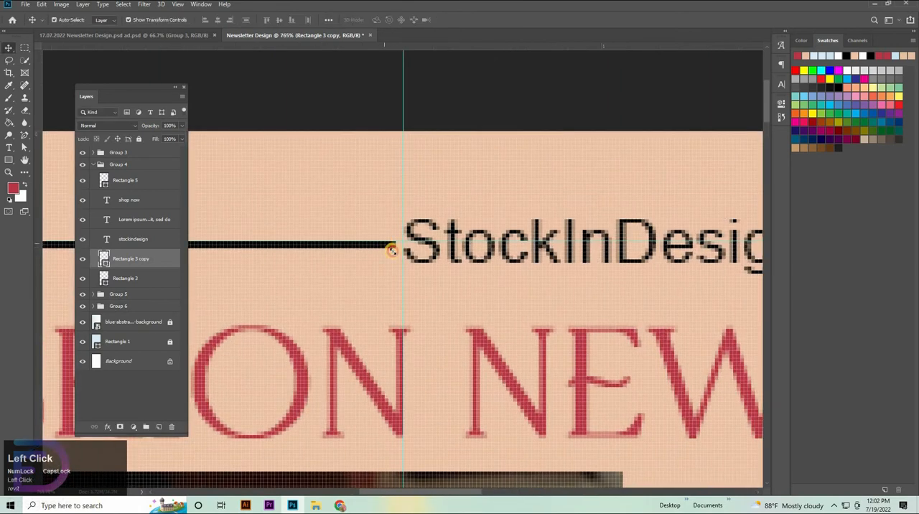
left_click(392, 247)
key("ctrl+t")
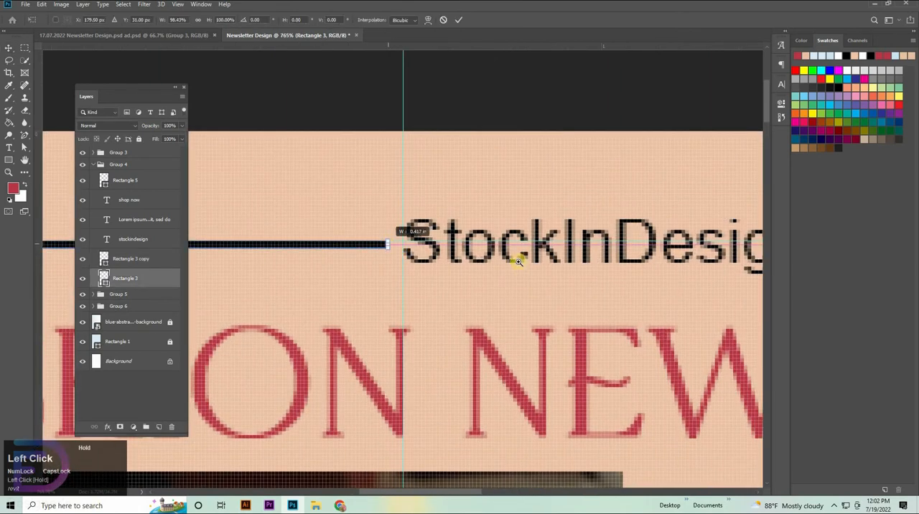
scroll(519, 256, "down", 5)
scroll(509, 311, "down", 4)
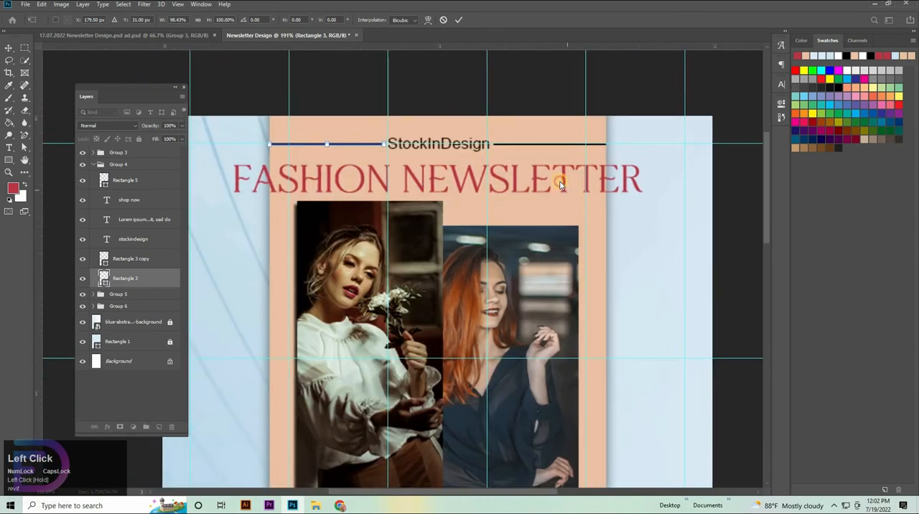
Nudge the FASHION NEWSLETTER heading up slightly, closer to the StockInDesign header and away from the photos.
left_click(560, 182)
left_click(560, 182)
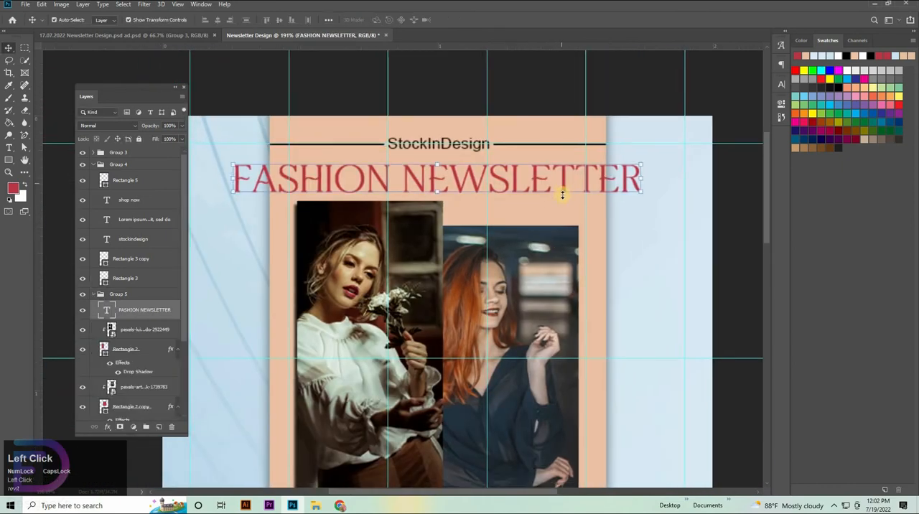
key("Up")
key("Up")
key("Up")
key("Up")
key("Up")
key("Up")
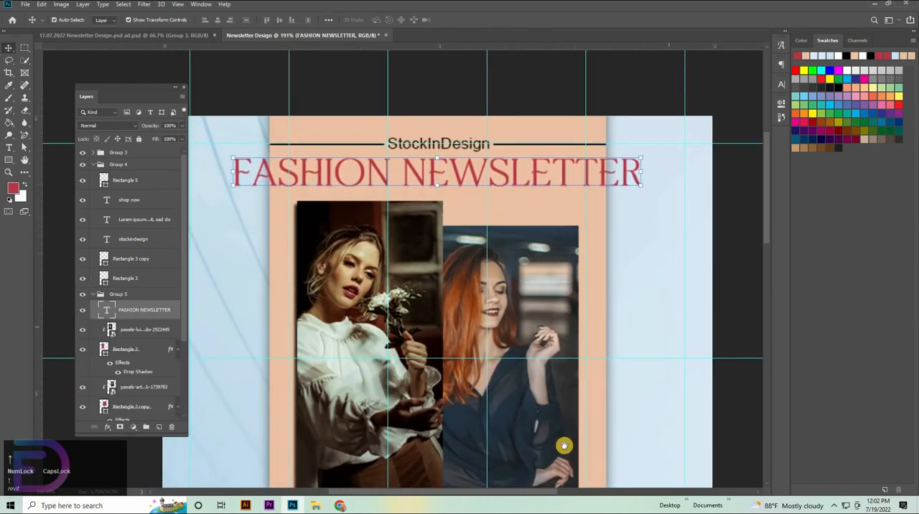
Select the clothing photo, Shape 1 copy 3, Shape 1 copy 4 and Shape 1 copy layers inside Group 6.
left_click_drag(564, 446, 568, 240)
left_click_drag(531, 349, 513, 361)
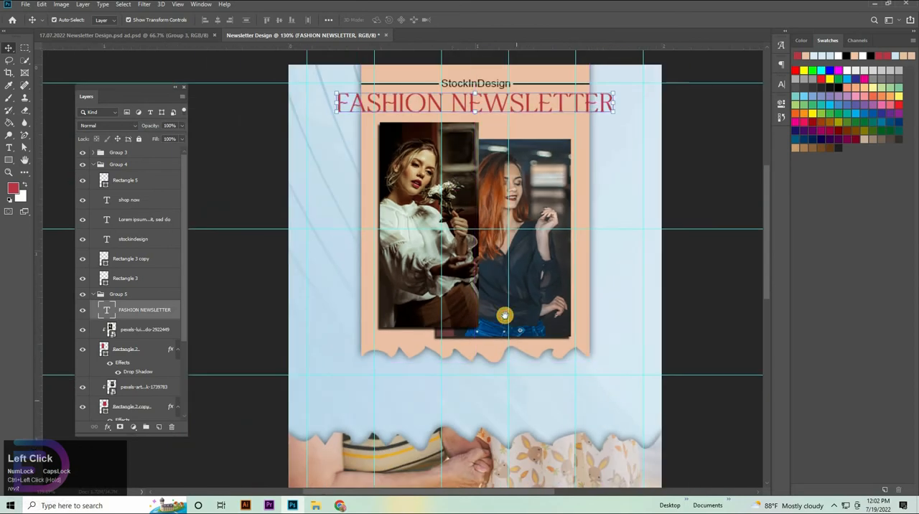
left_click_drag(515, 413, 471, 183)
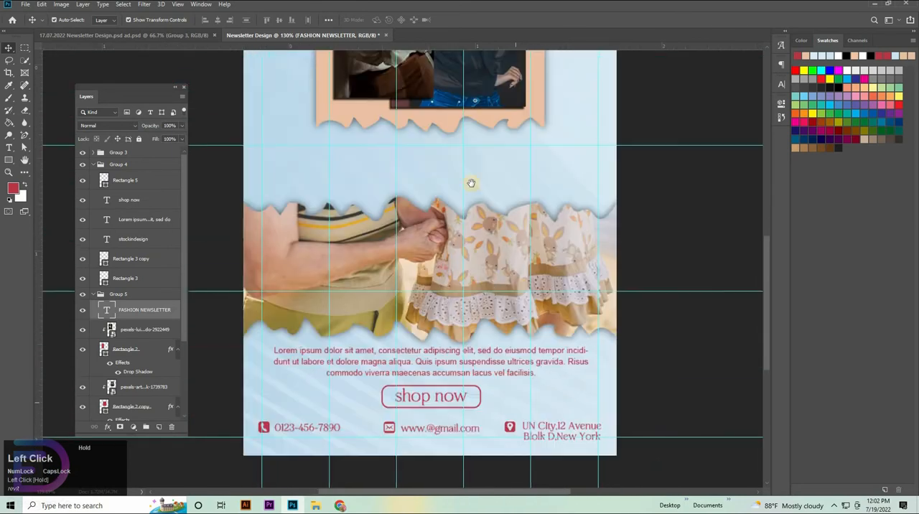
left_click(491, 279)
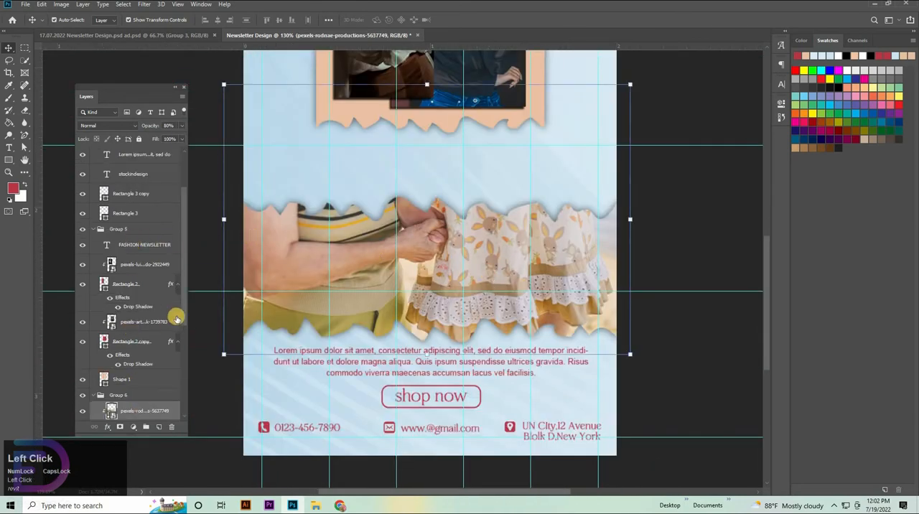
scroll(176, 317, "down", 4)
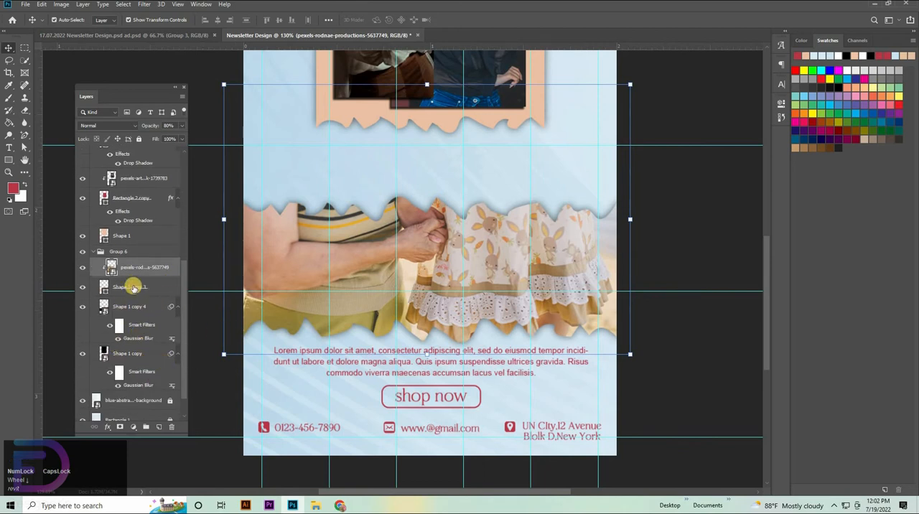
key("t")
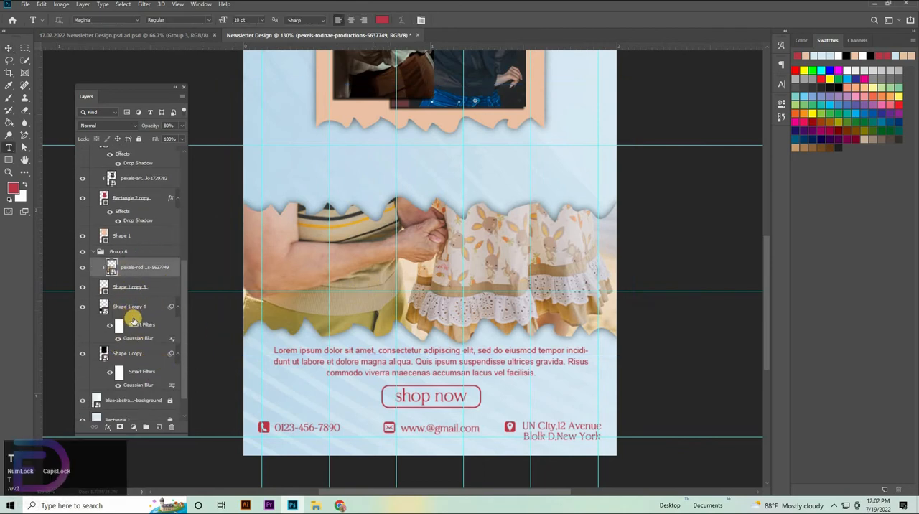
left_click(140, 359, "shift")
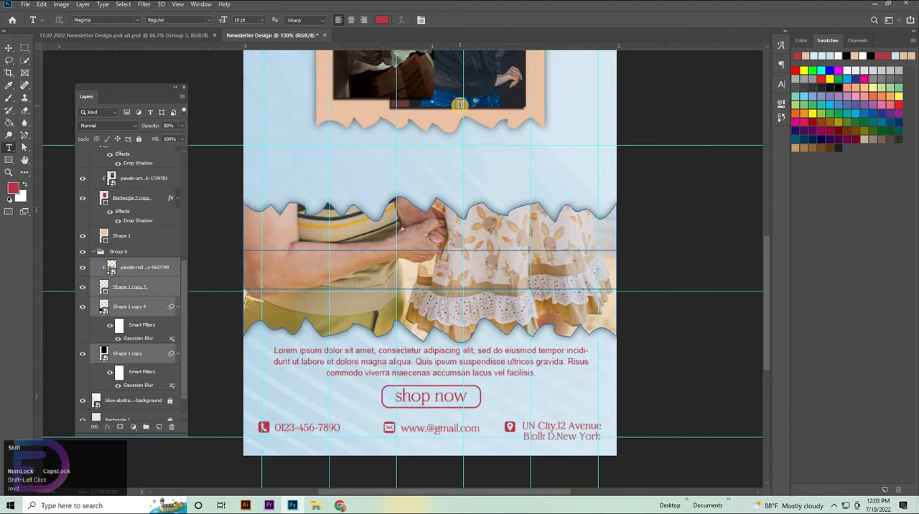
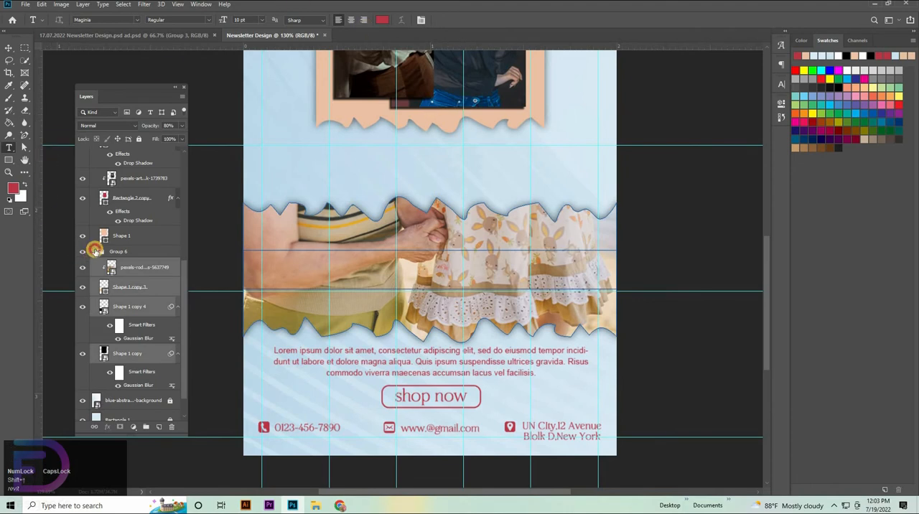
left_click(95, 250)
key("ctrl+t")
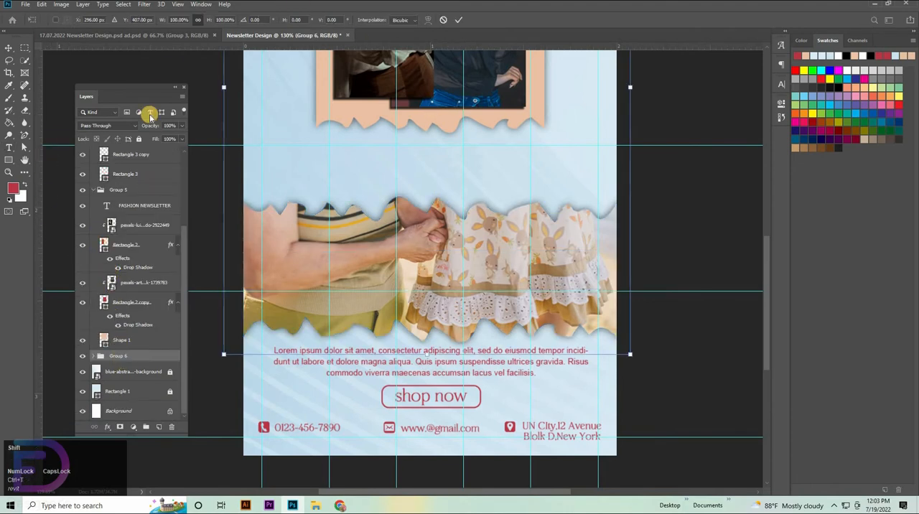
key("shift+Up")
key("shift+Up")
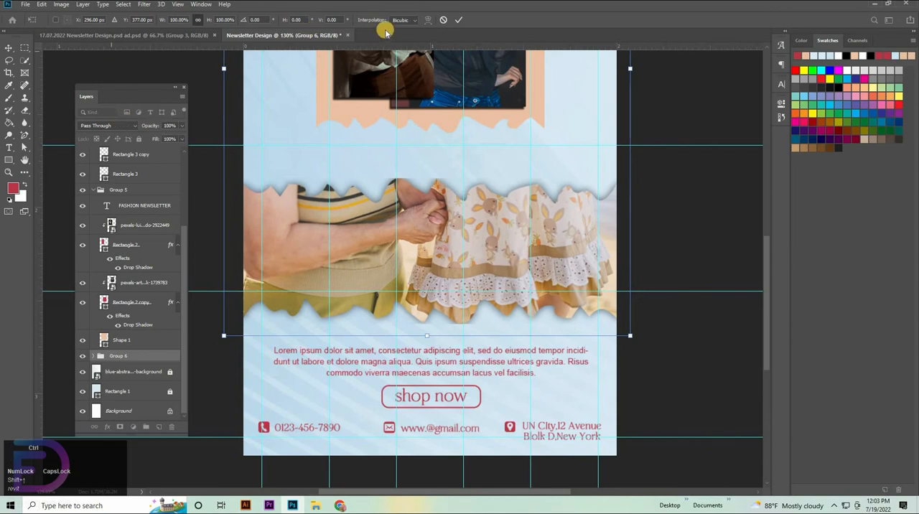
left_click(438, 20)
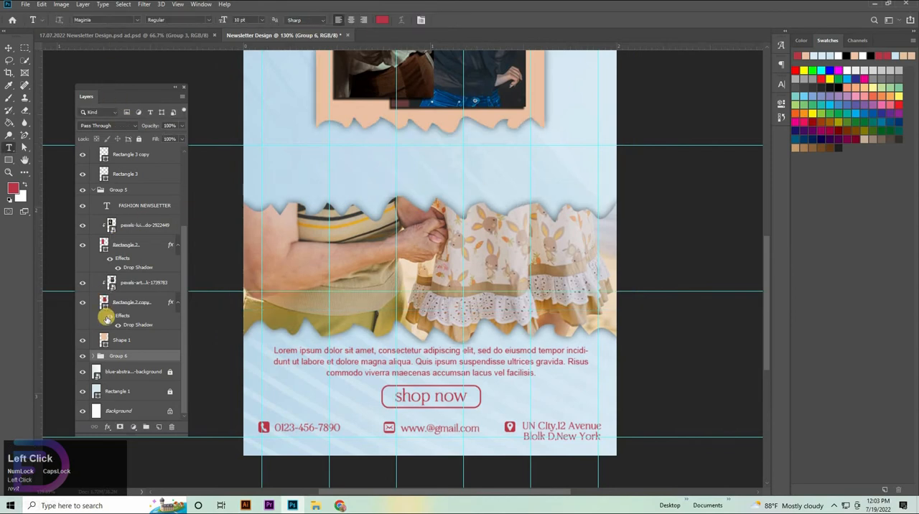
Move the blurred Shape 1 copy layer out of Group 6, placing it directly above the group.
left_click(89, 356)
scroll(140, 349, "down", 2)
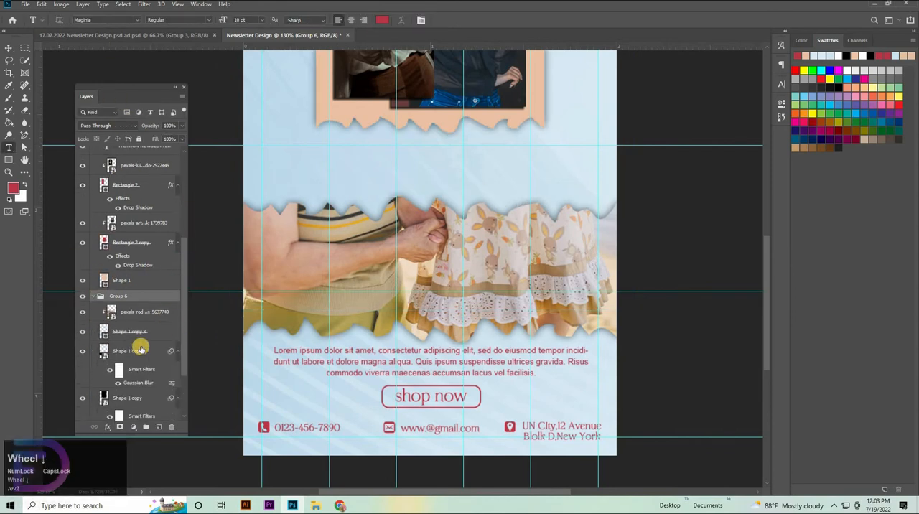
left_click(97, 358)
left_click(120, 396)
scroll(135, 346, "down", 2)
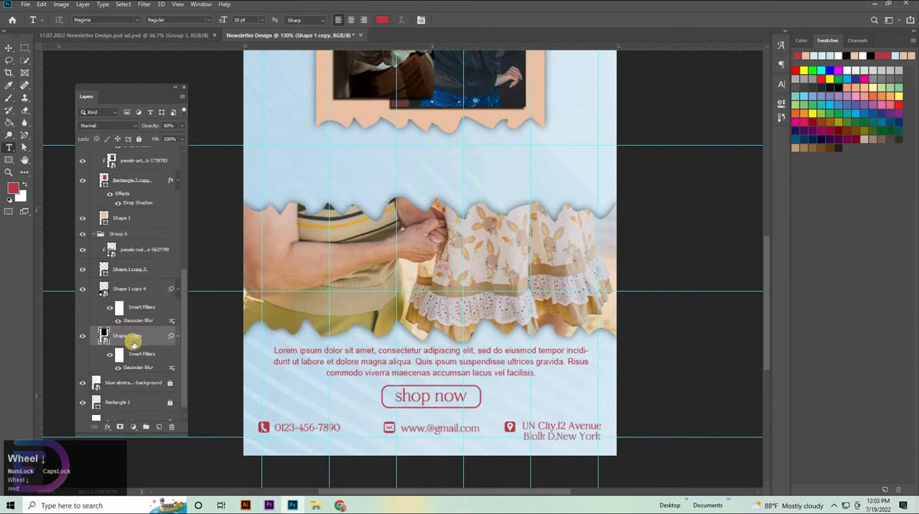
mouse_move(141, 253)
left_mouse_down()
mouse_move(138, 214)
mouse_move(128, 251)
left_mouse_up()
left_click(82, 280)
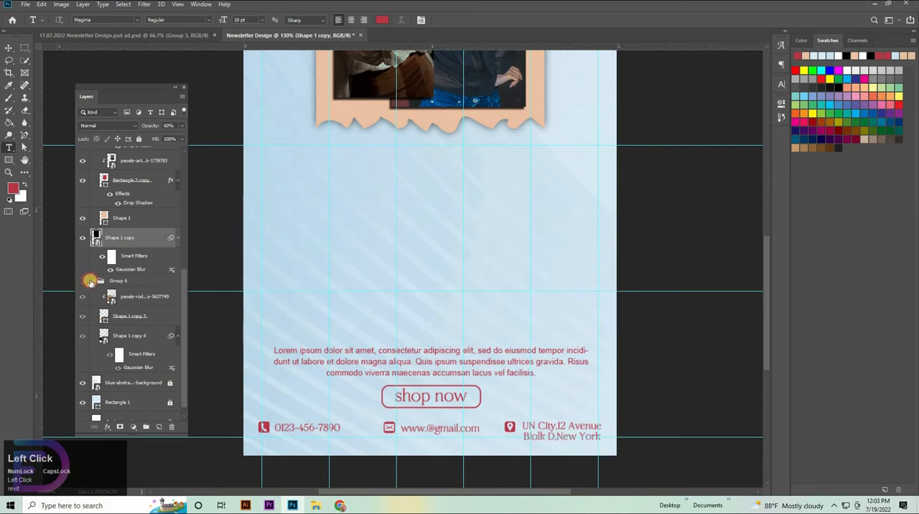
left_click(83, 280)
Collapse Group 6 and shift the torn-edge clothing photo up slightly, widening the gap above the lorem ipsum paragraph.
left_click(93, 280)
left_click(101, 281)
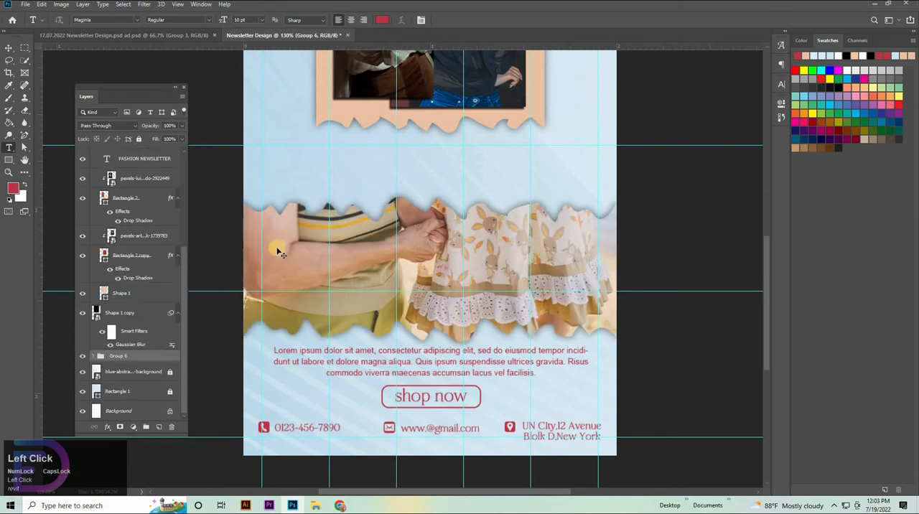
key("ctrl+t")
key("shift+Up")
key("shift+Up")
key("shift+Up")
key("shift+Down")
key("shift+Down")
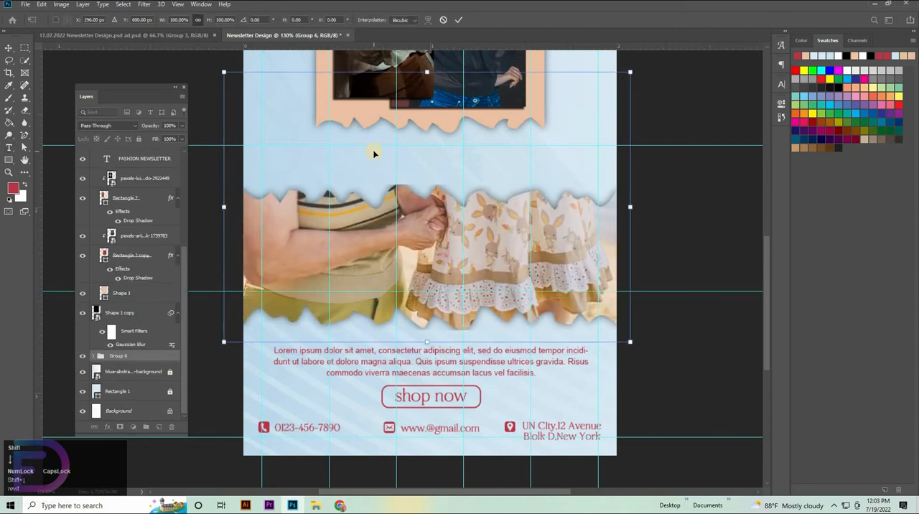
key("shift+Up")
key("shift+Down")
key("Down")
left_click(741, 373)
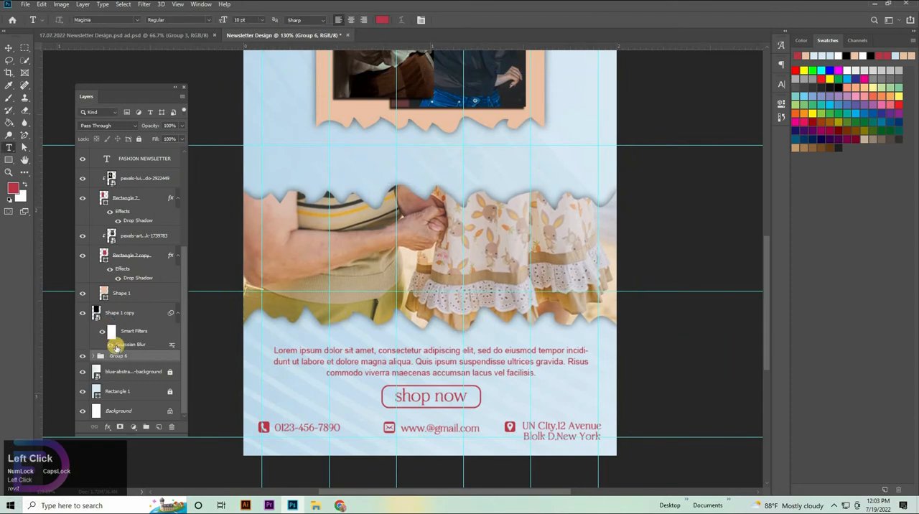
Add the text MEGA over the patterned dress, just above the clothing photo layer in Group 6.
left_click(93, 357)
left_click(136, 372)
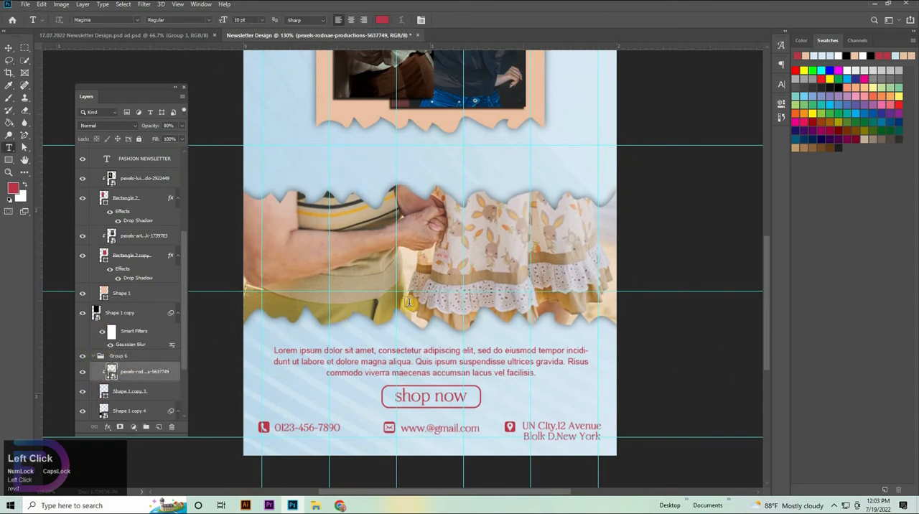
left_click(473, 242)
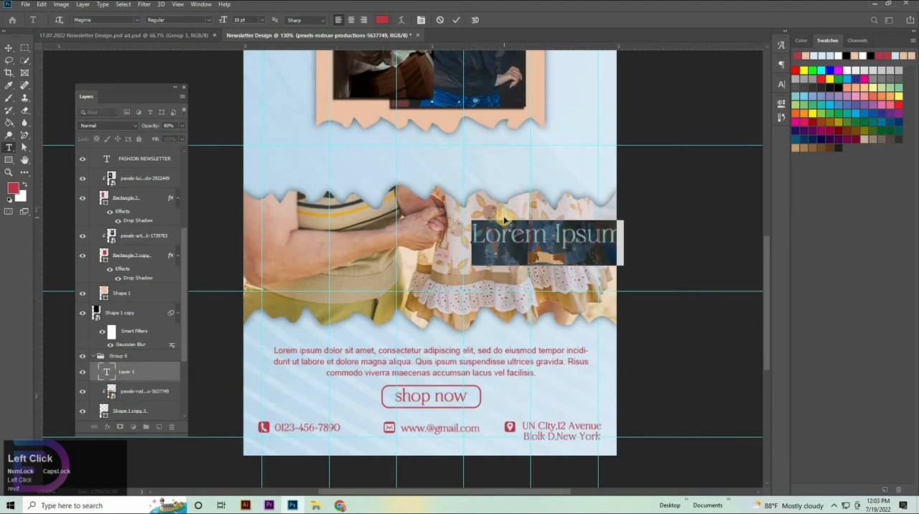
type("M")
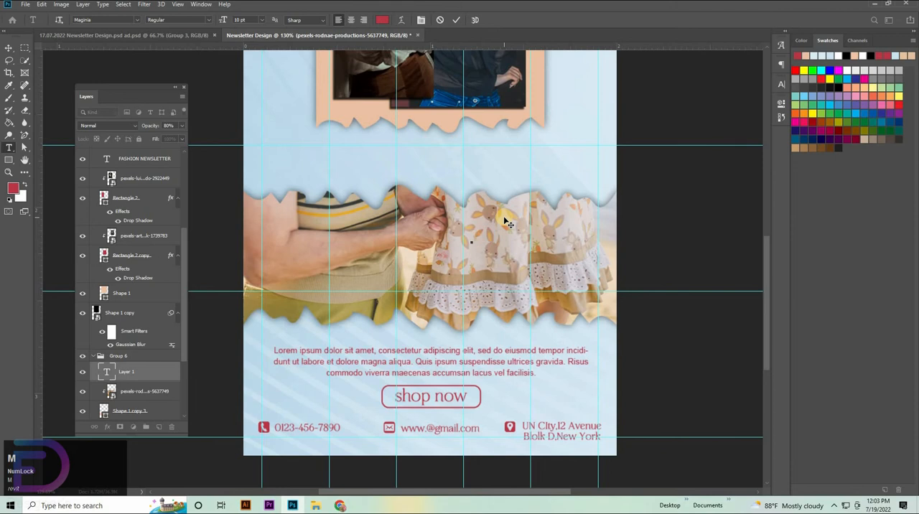
type("EGA")
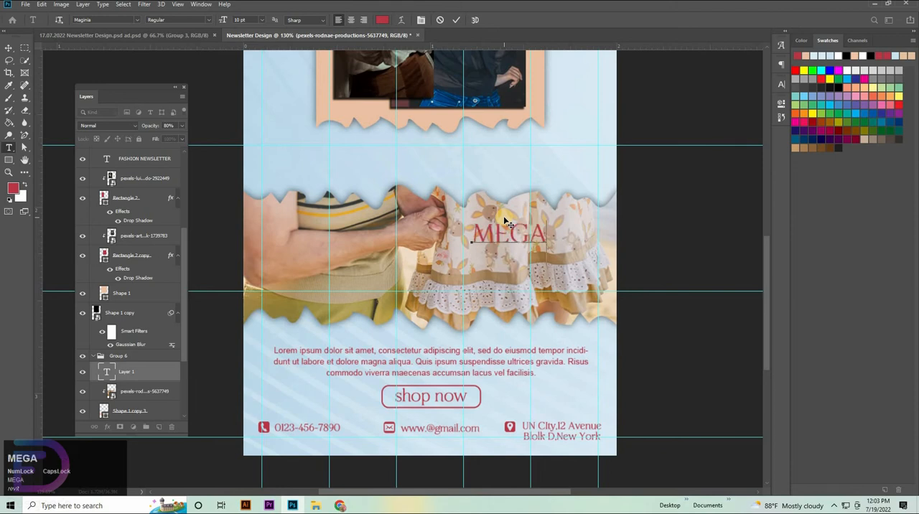
left_click(10, 47)
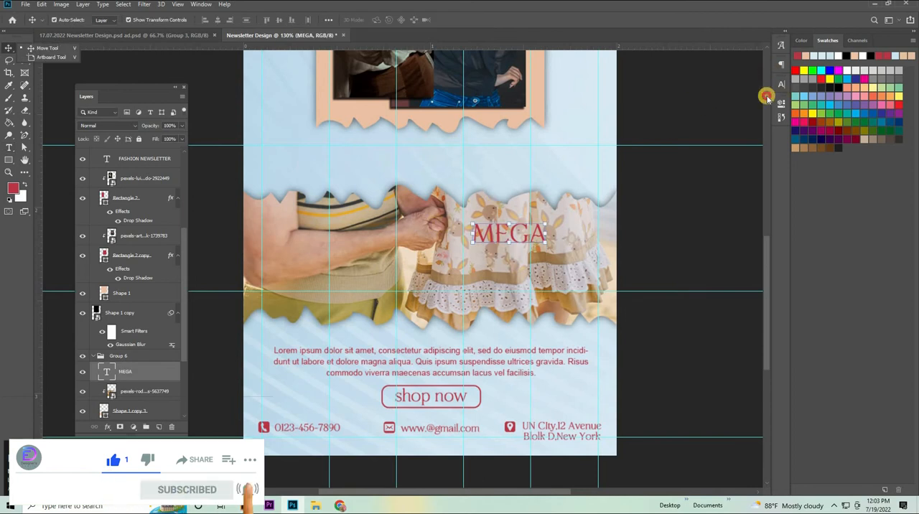
Set the MEGA text to Arial Bold and turn off faux bold.
left_click(767, 96)
left_click(695, 99)
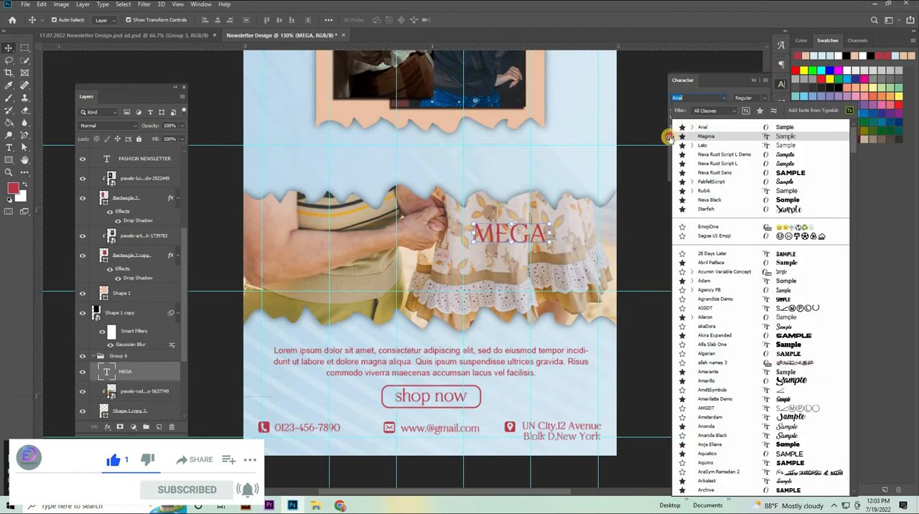
left_click(759, 99)
left_click(759, 99)
left_click(755, 153)
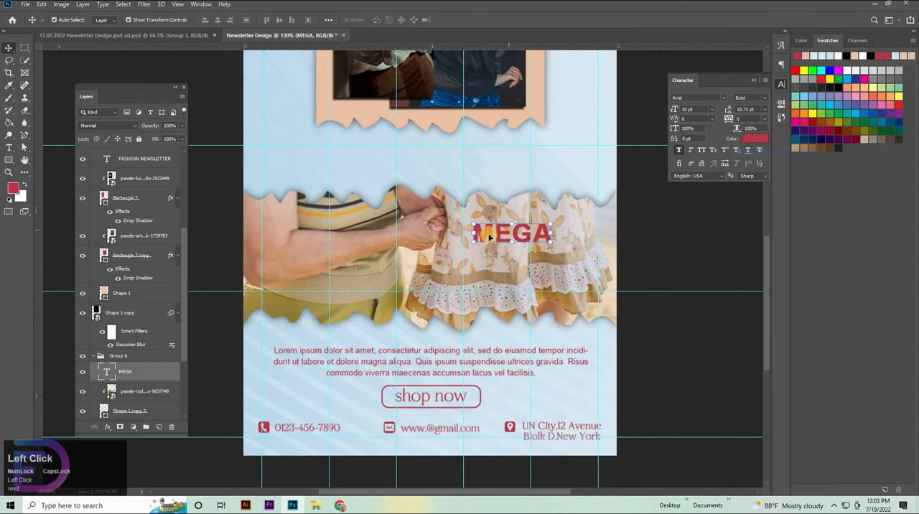
left_click(678, 150)
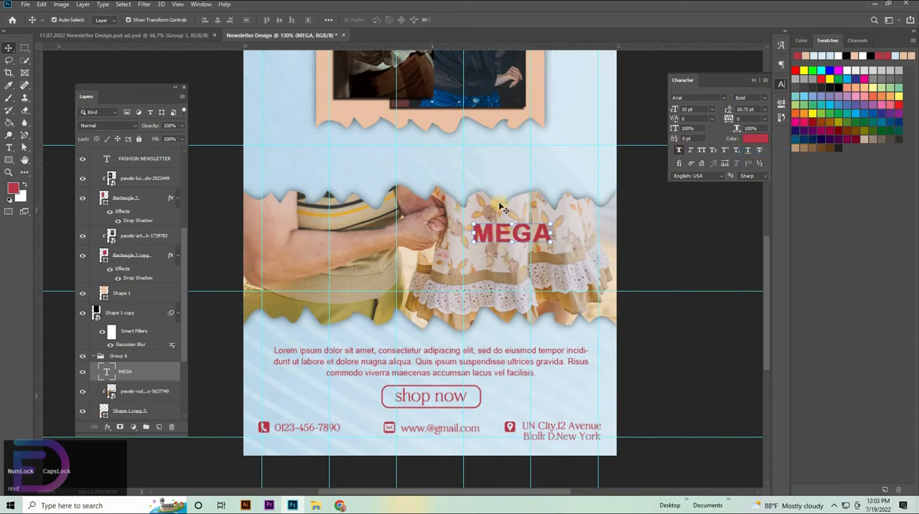
Stack two copies of the MEGA text below it and change their wording to 80% and SALE.
left_click_drag(495, 234, 499, 279, "alt")
double_click(501, 257)
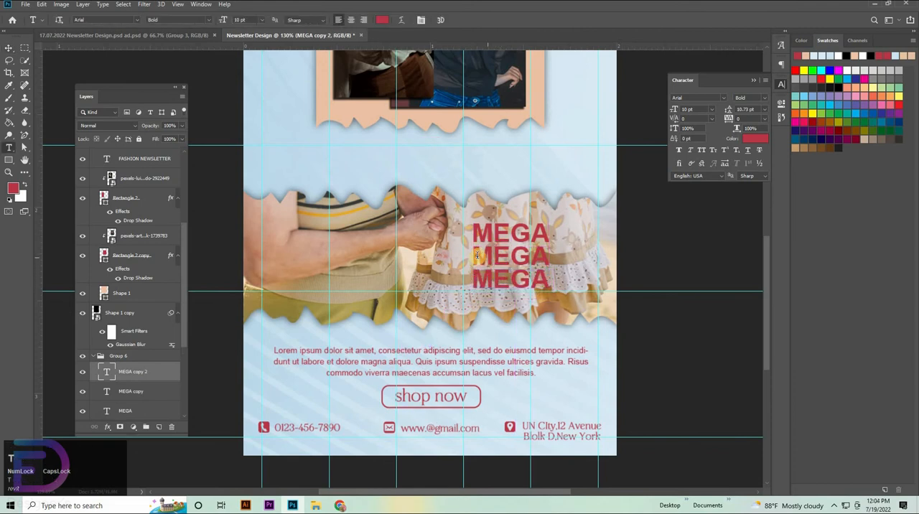
key("BackSpace")
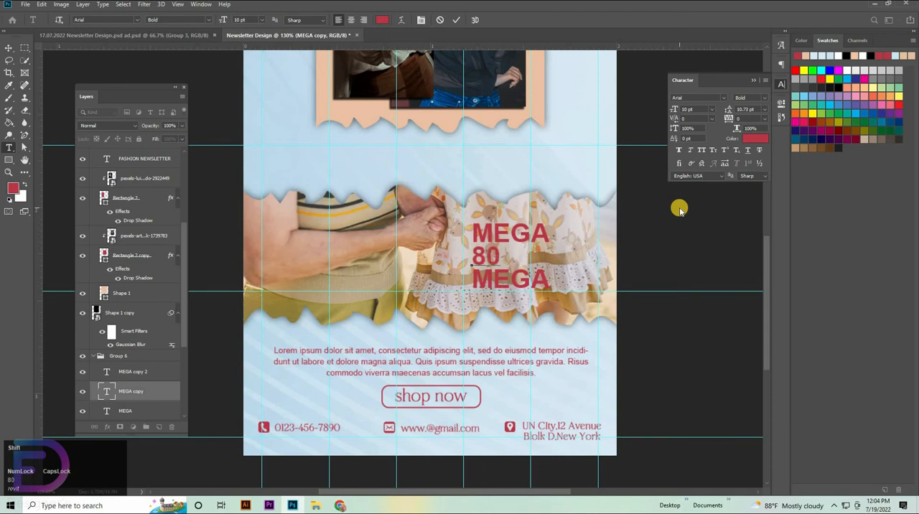
double_click(483, 283)
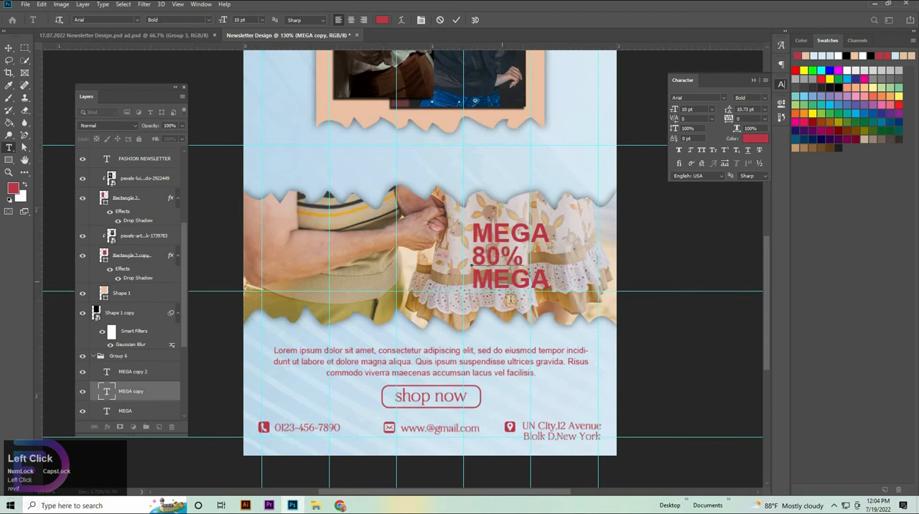
type("SALE")
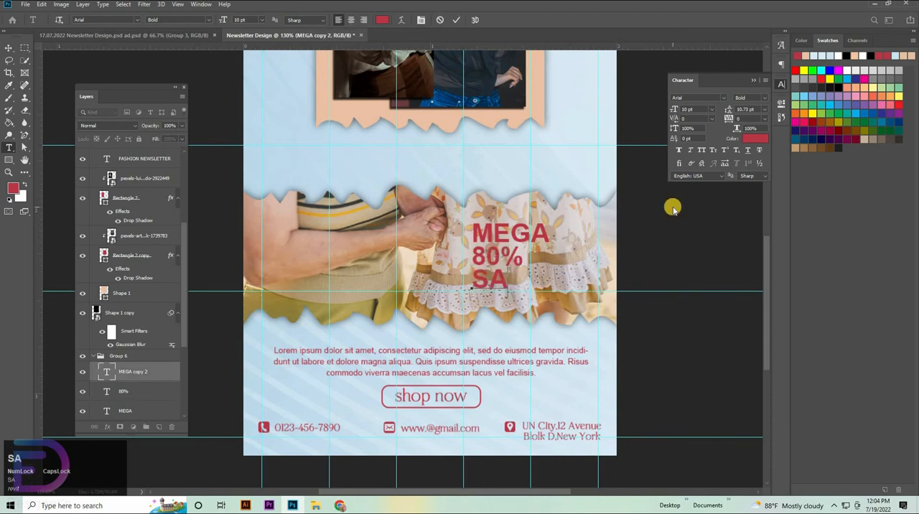
left_click(5, 48)
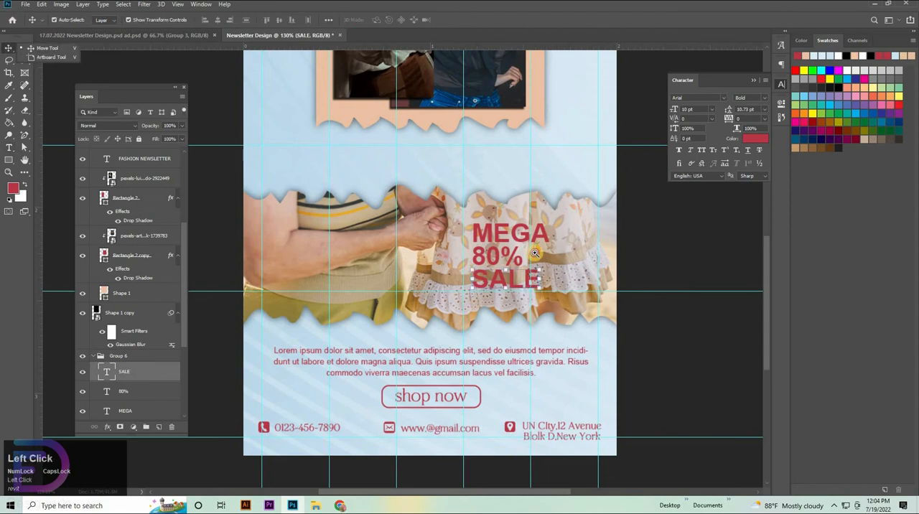
Scale the 80% text to 157.50%, keeping it between MEGA and SALE.
scroll(494, 265, "up", 6)
left_click(491, 251)
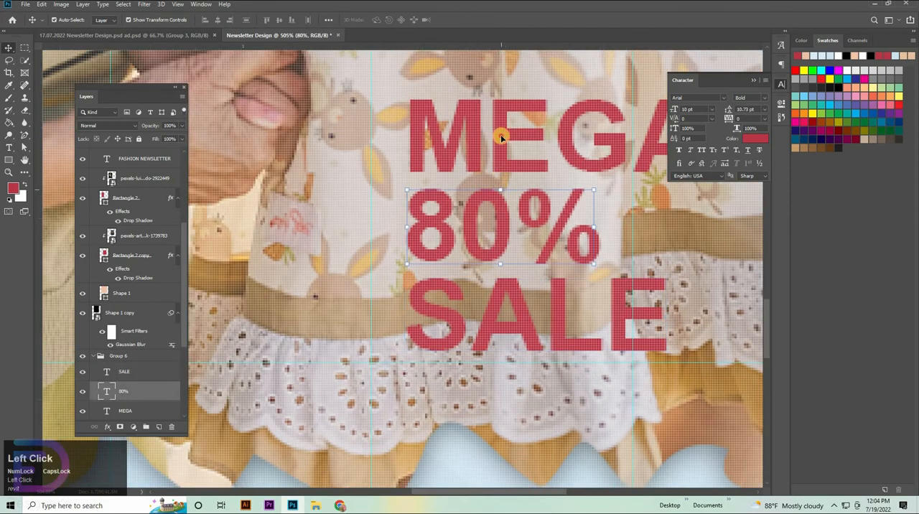
left_click_drag(502, 244, 502, 188)
key("ctrl+z")
left_click_drag(604, 237, 720, 238)
key("space")
left_click_drag(556, 249, 443, 250)
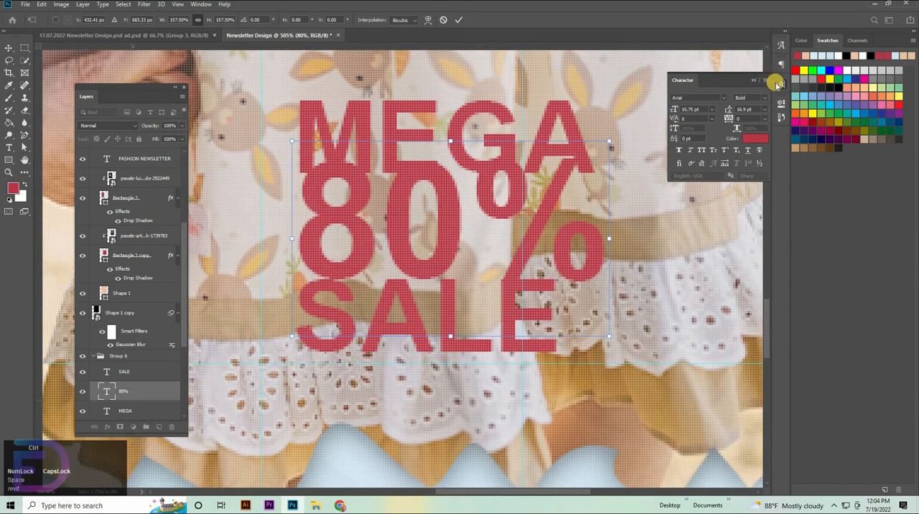
left_click(776, 83)
key("ctrl+space")
left_click_drag(583, 188, 559, 211)
key("Return")
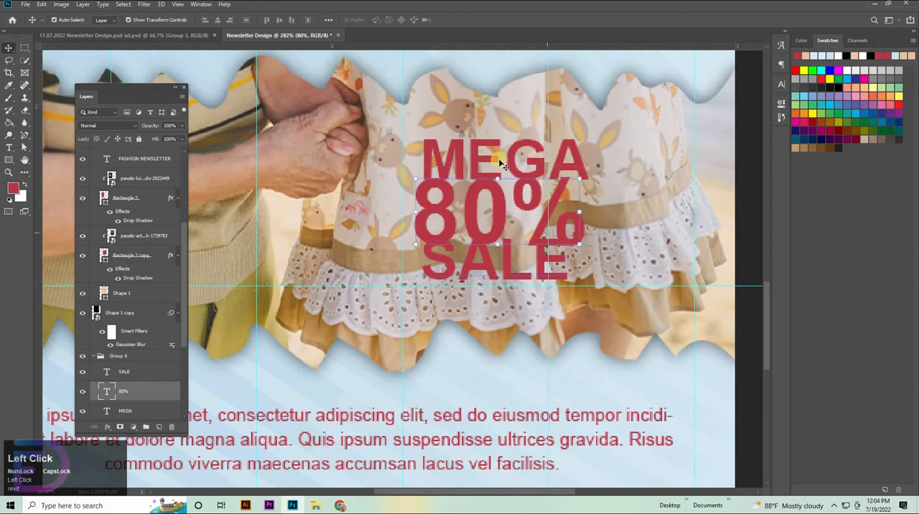
Select the SALE, 80% and MEGA text layers and align their horizontal centers.
scroll(140, 343, "down", 3)
left_click(136, 313)
left_click(136, 346, "shift")
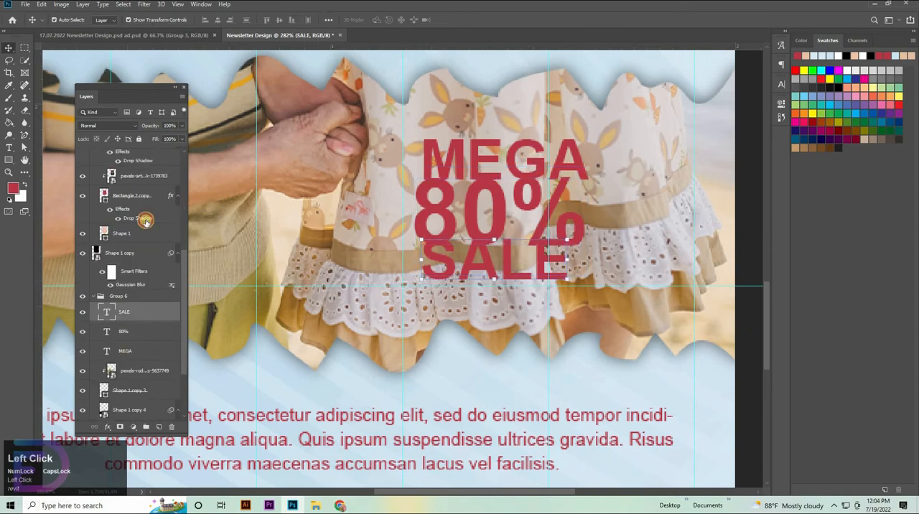
left_click(218, 20)
Save the red foreground colour as a new swatch.
left_click(833, 257)
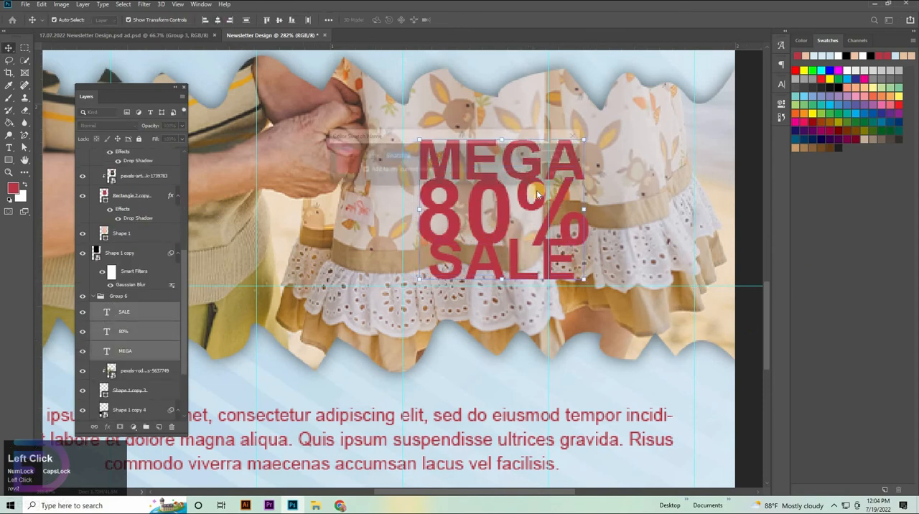
key("Escape")
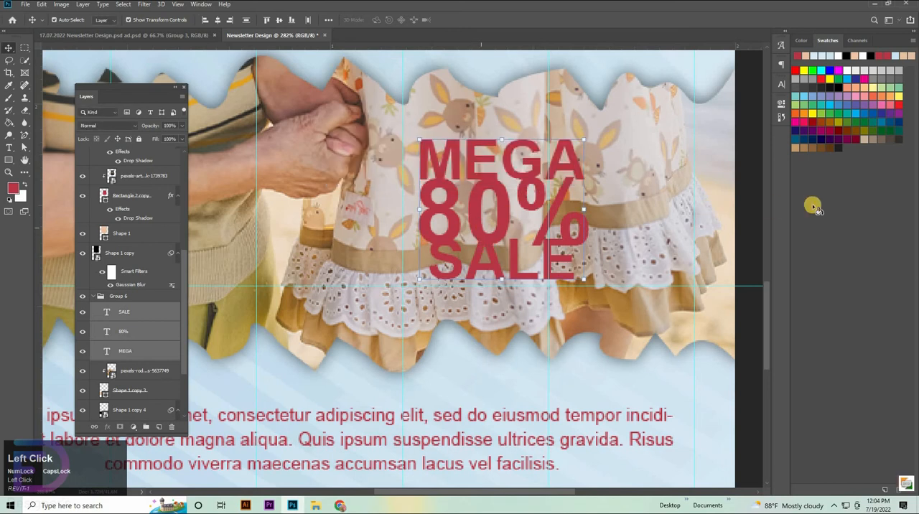
left_click(558, 159)
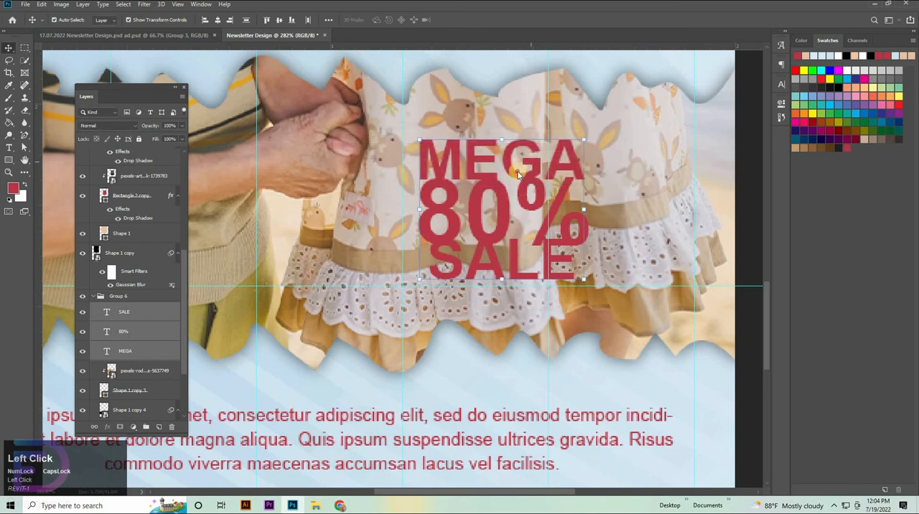
Move MEGA up and SALE down to leave small, similar gaps above and below the 80% text.
left_click(649, 137)
left_click(136, 369)
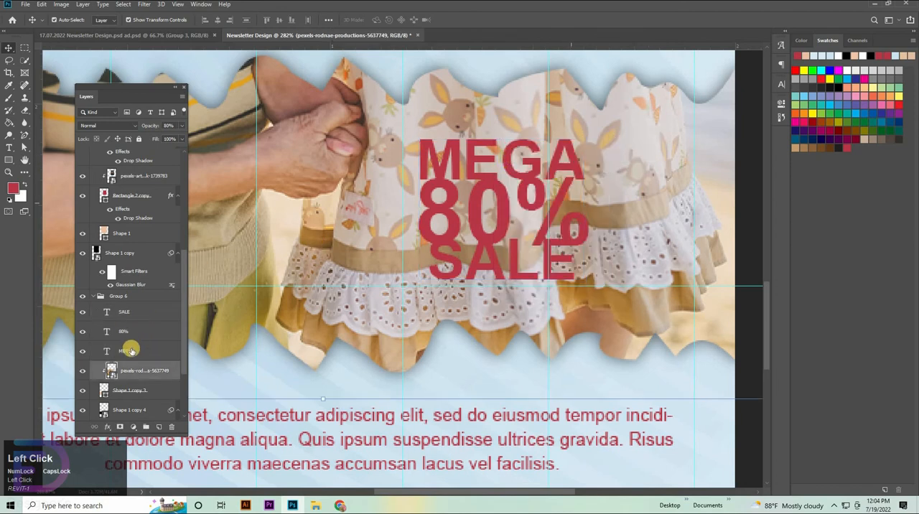
left_click(137, 348)
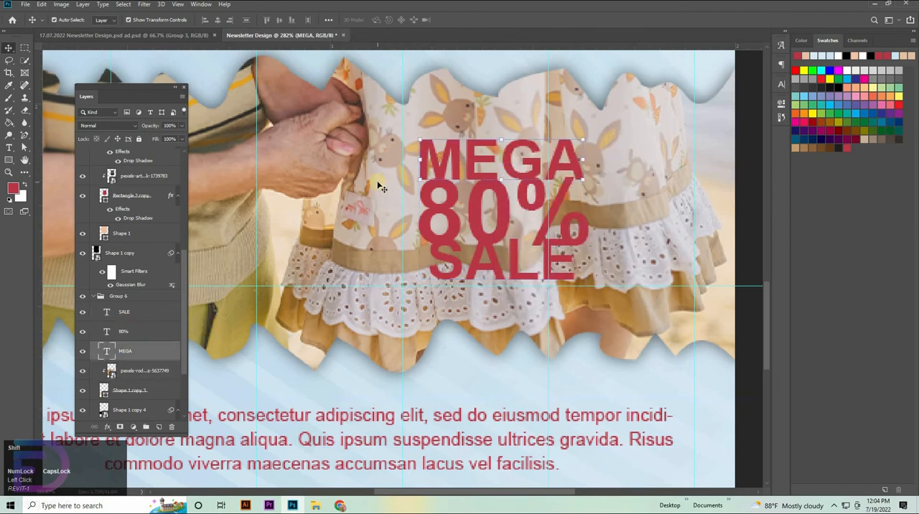
key("shift+Up")
left_click(445, 272)
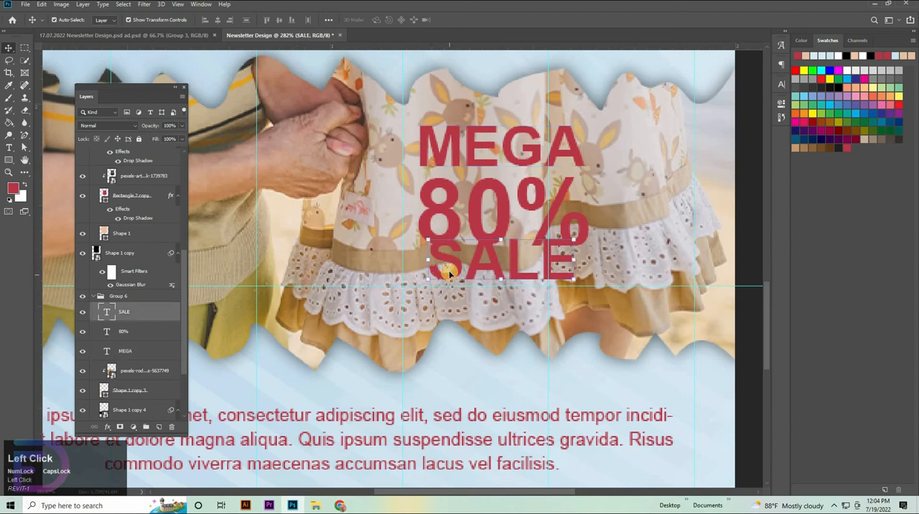
key("shift+Down")
left_click_drag(537, 222, 567, 224)
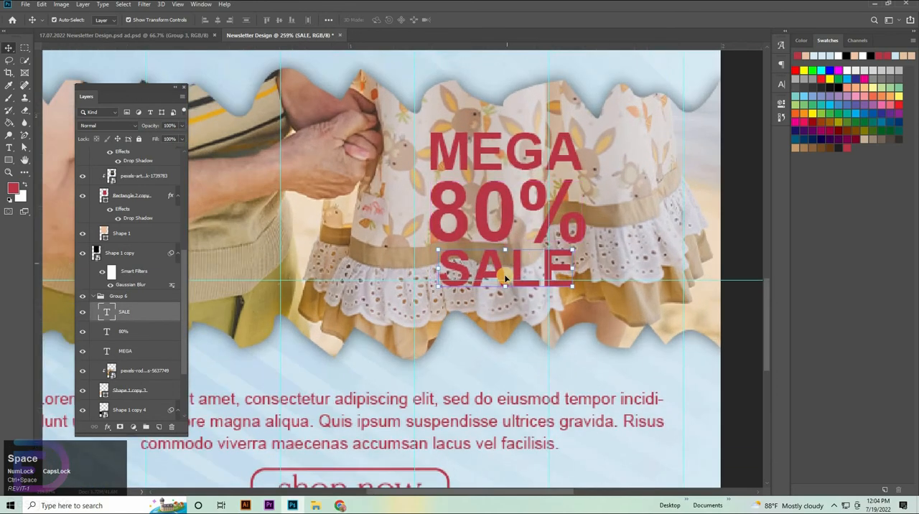
left_click(498, 168)
key("Down")
key("Down")
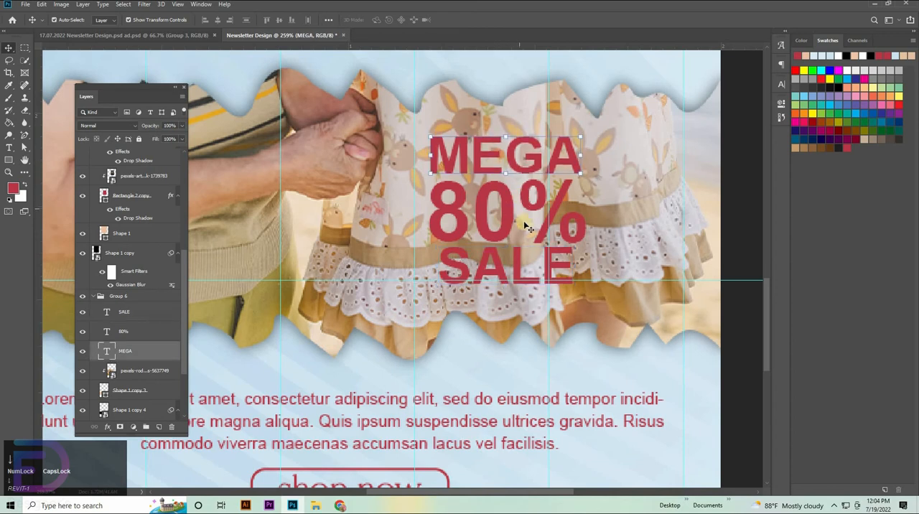
left_click(540, 270, "shift")
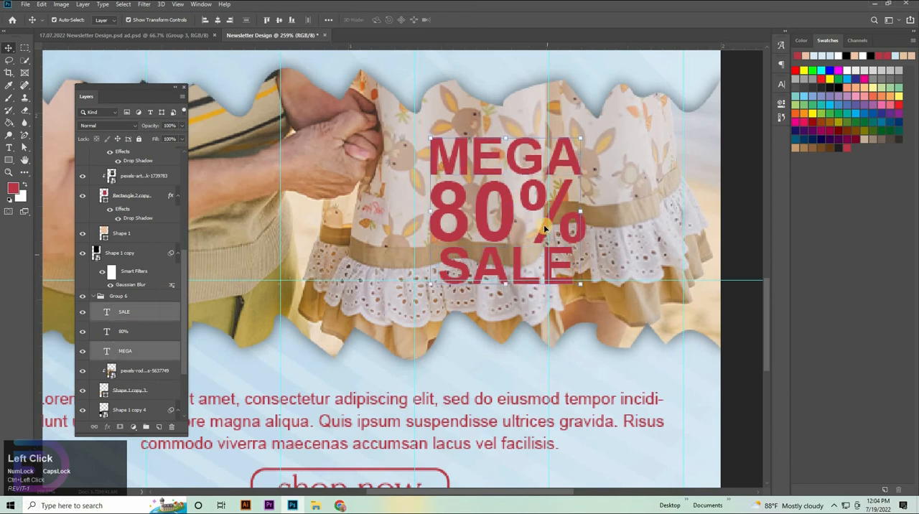
left_click_drag(499, 236, 615, 237)
key("ctrl+z")
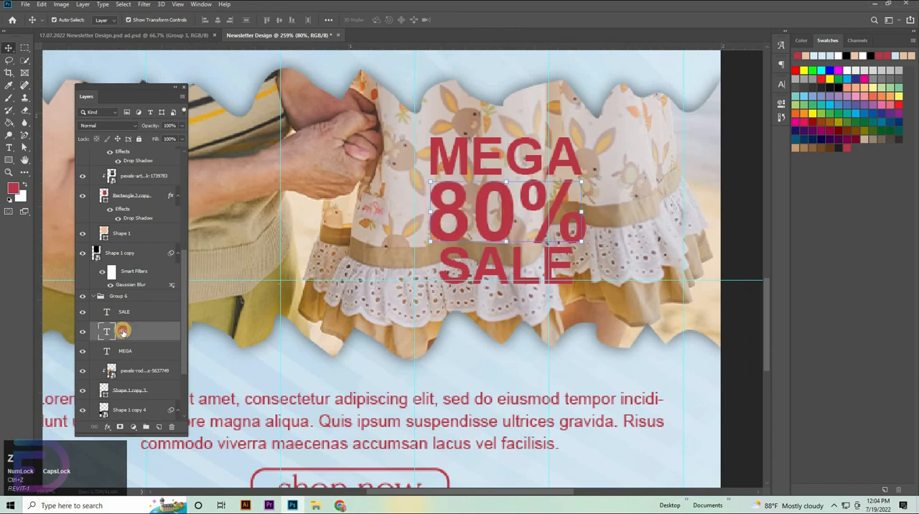
Move the MEGA, 80% and SALE text layers together to the right end of the photo strip, at about X 518 px, Y 686 px.
left_click(125, 314)
left_click(129, 349, "shift")
key("ctrl+t")
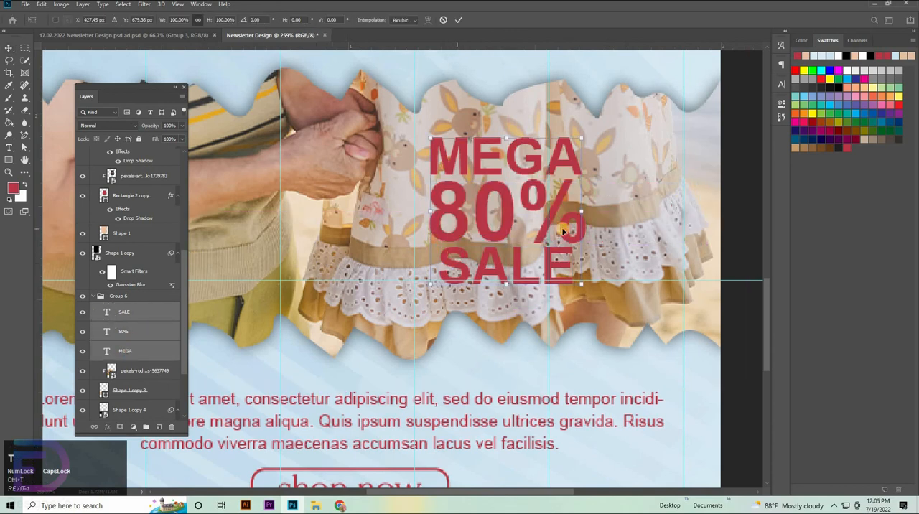
left_click_drag(563, 230, 413, 323)
key("ctrl+0")
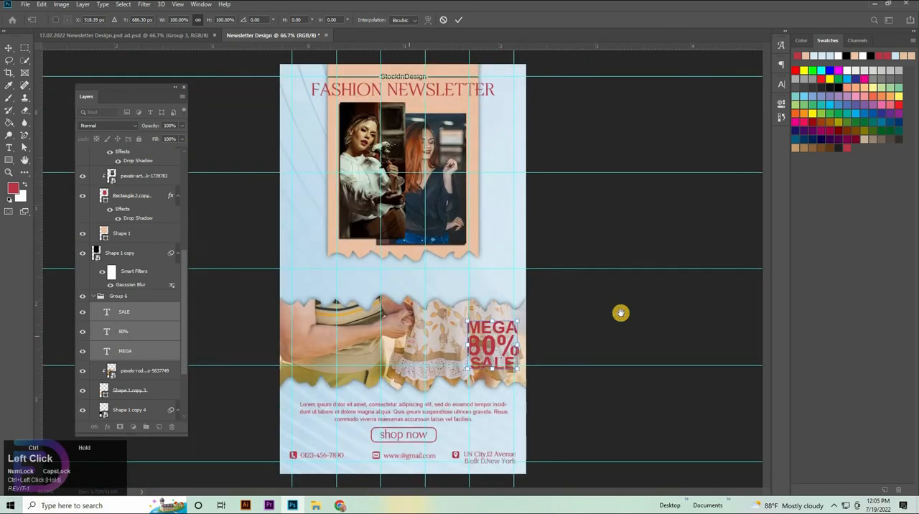
key("ctrl+0")
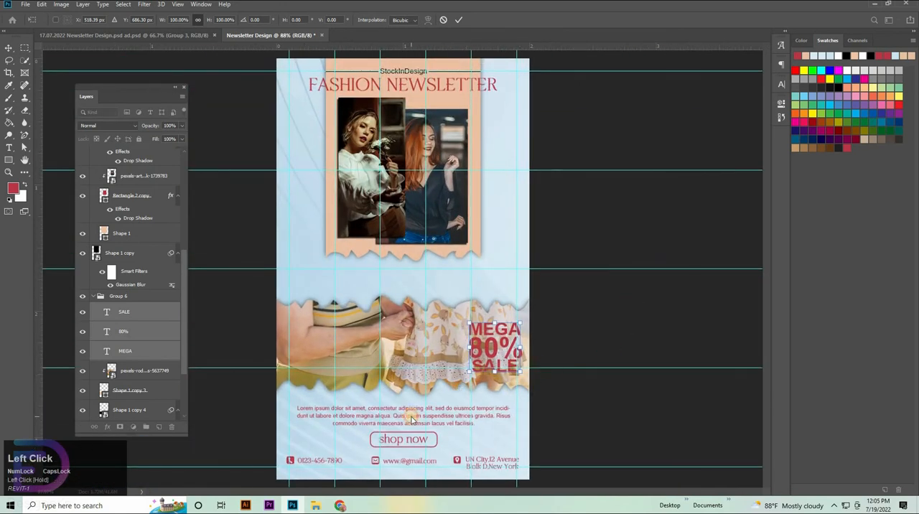
left_click(405, 414)
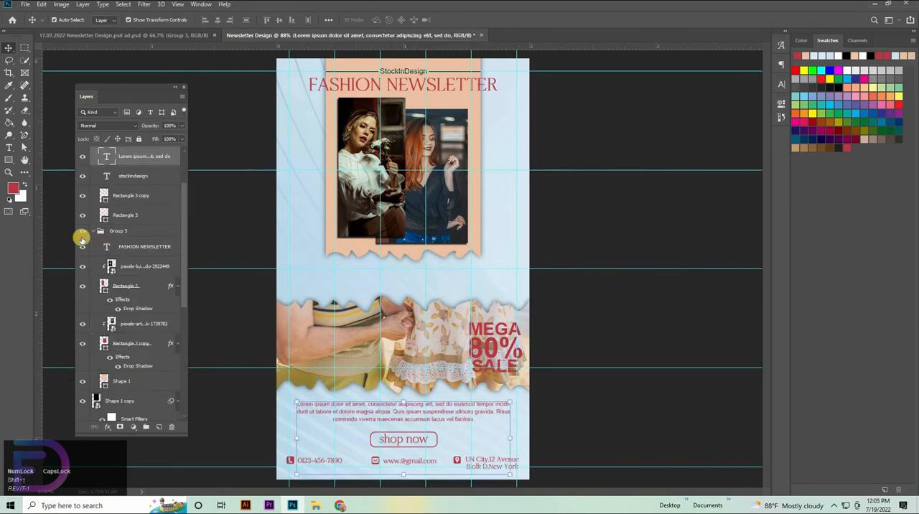
Collapse Group 4, Group 5 and Group 6 in the layer stack.
left_click(8, 147)
scroll(149, 247, "up", 3)
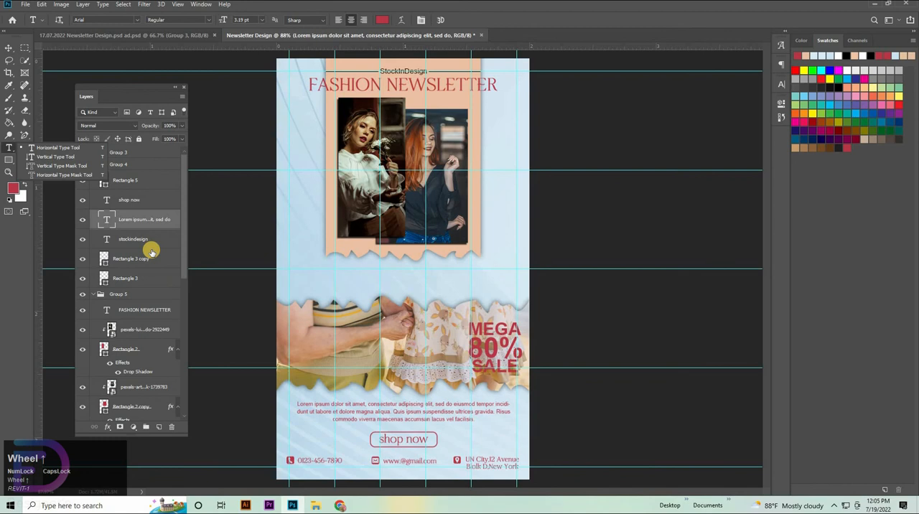
left_click(133, 197)
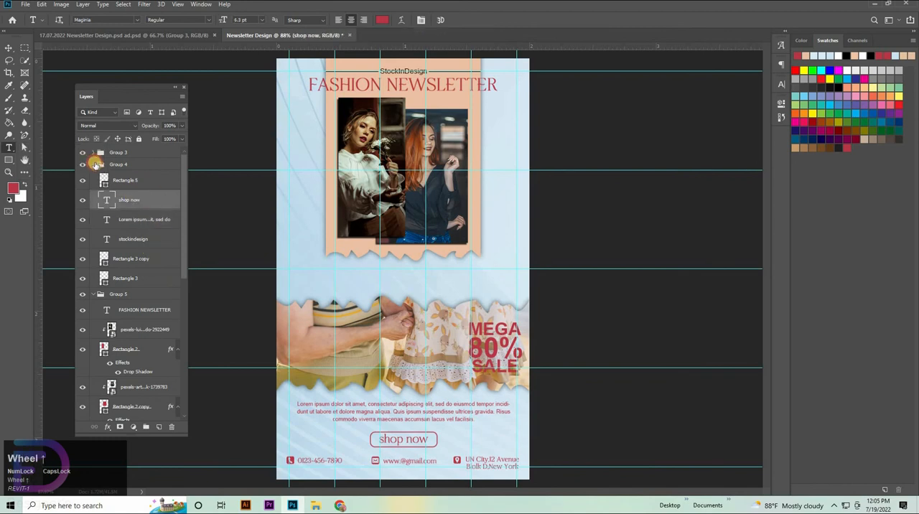
left_click(93, 165)
left_click(93, 177)
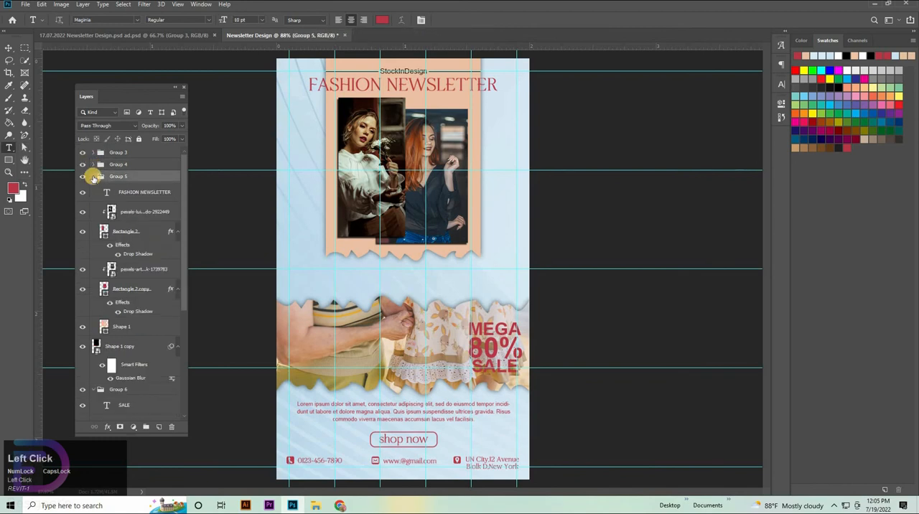
left_click(94, 177)
left_click(93, 236)
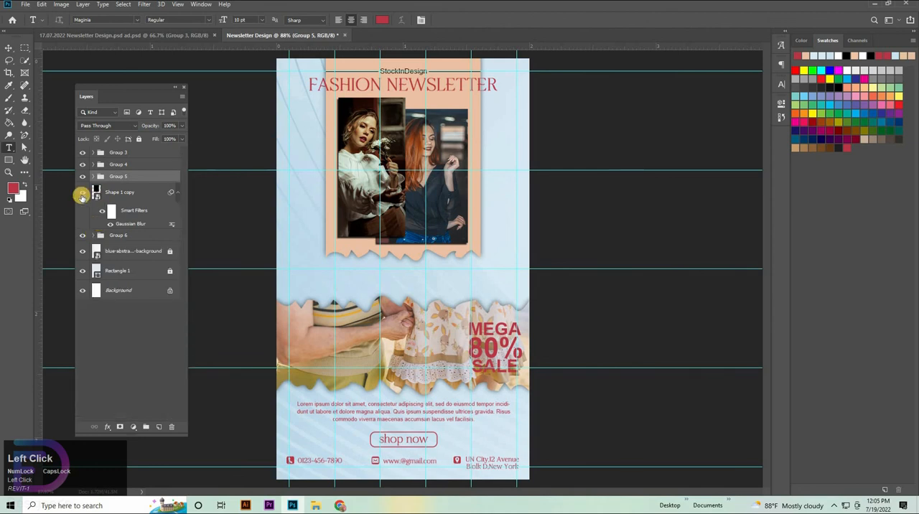
Toggle Group 5's visibility to check the shadow behind it and try to put the Shape 1 copy layer into that group.
left_click(81, 196)
left_click(81, 196)
left_click(83, 178)
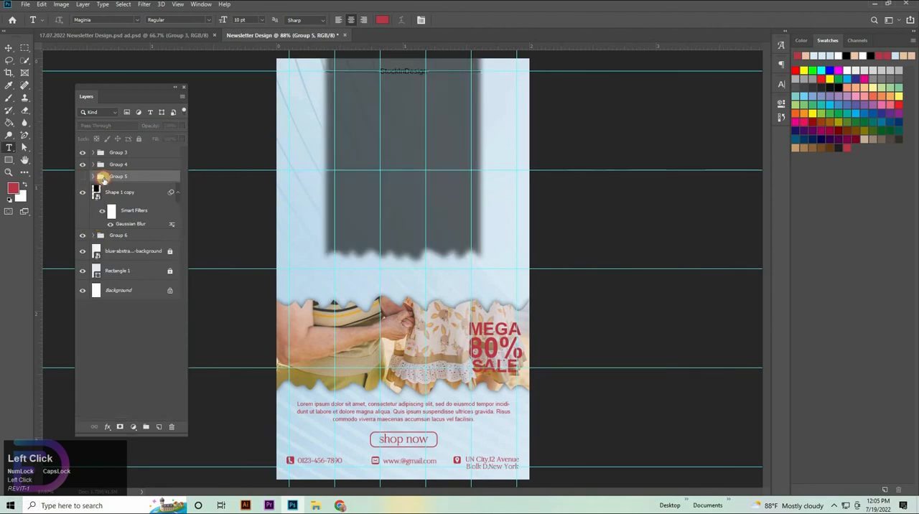
left_click(83, 178)
left_click_drag(117, 189, 120, 177)
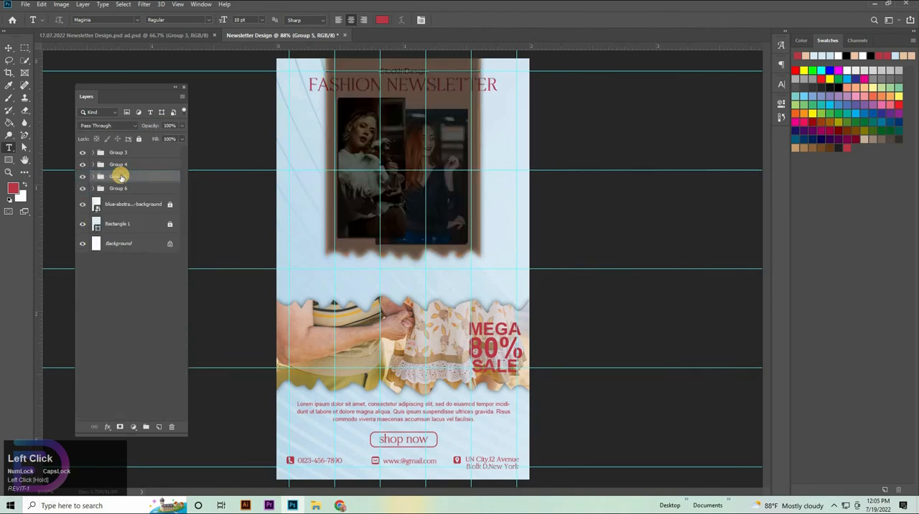
key("ctrl+z")
Move the Shape 1 copy shadow layer into Group 5, directly beneath Shape 1, and collapse the group.
left_click(93, 177)
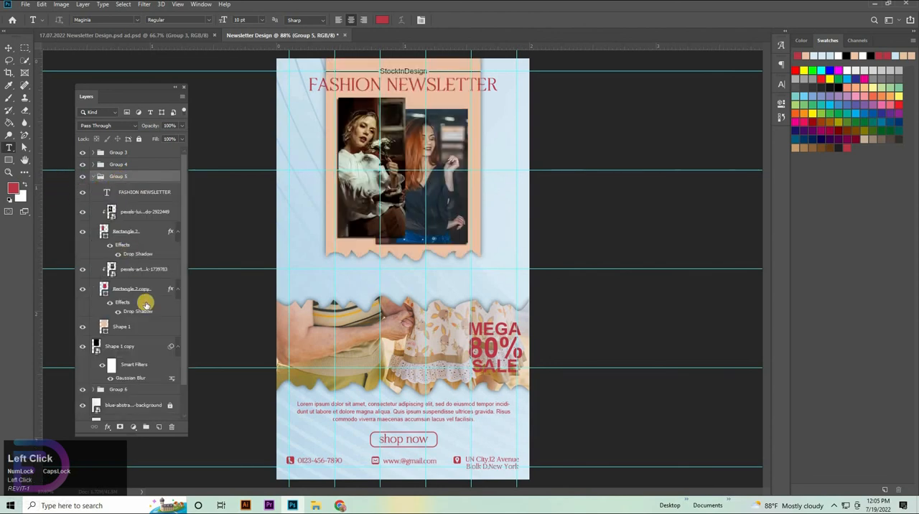
scroll(137, 344, "down", 3)
left_click_drag(126, 311, 124, 301)
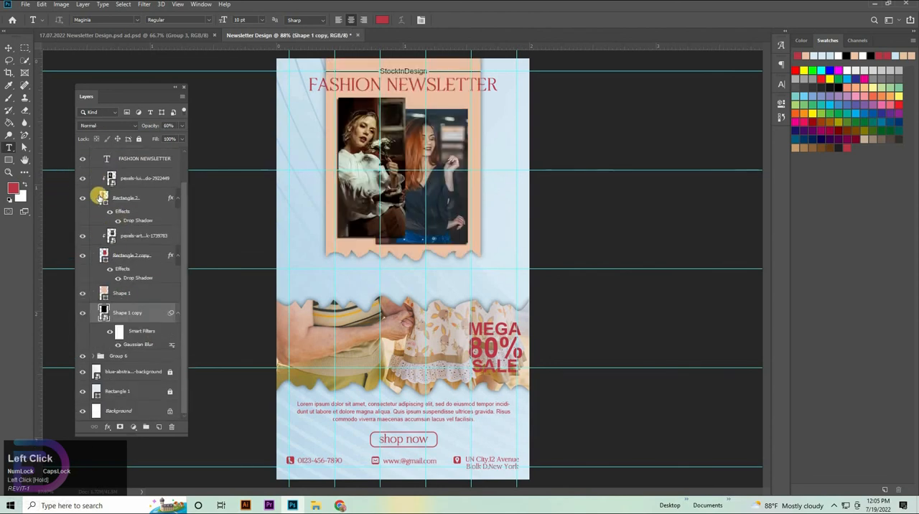
scroll(103, 178, "up", 3)
left_click(93, 176)
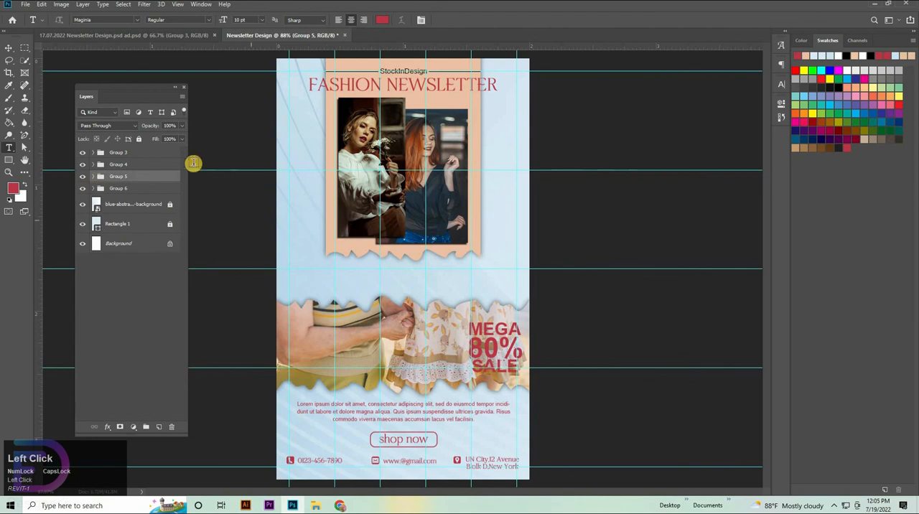
Start a new text layer above Group 3, in the blue band over the photo strip, with the font set to Arial.
left_click(152, 156)
left_click(400, 290)
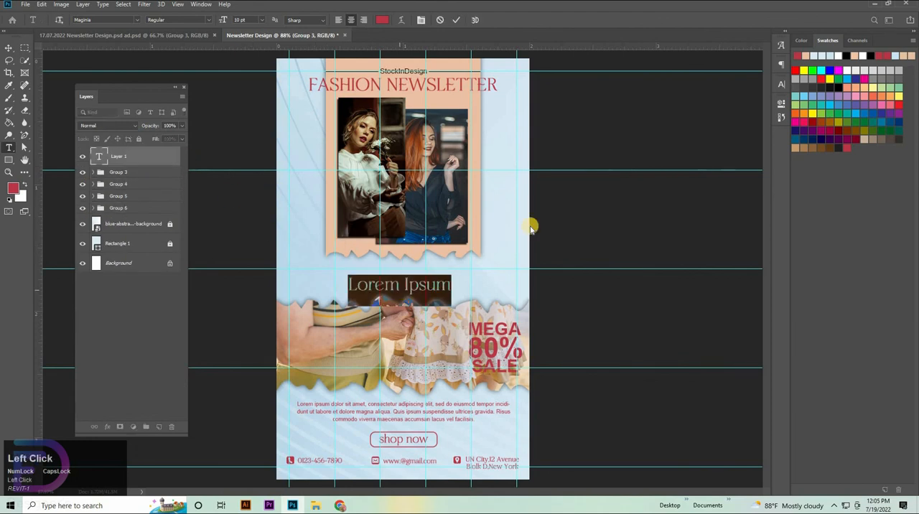
left_click(781, 84)
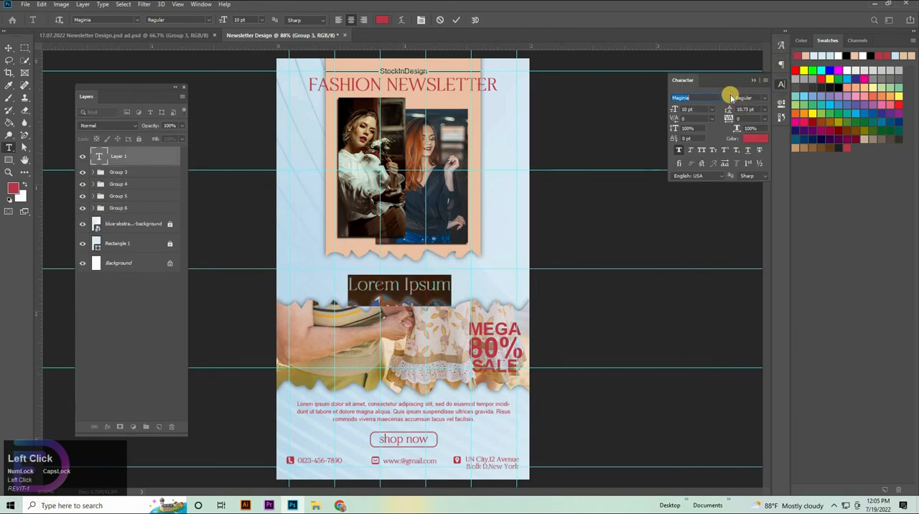
left_click(698, 126)
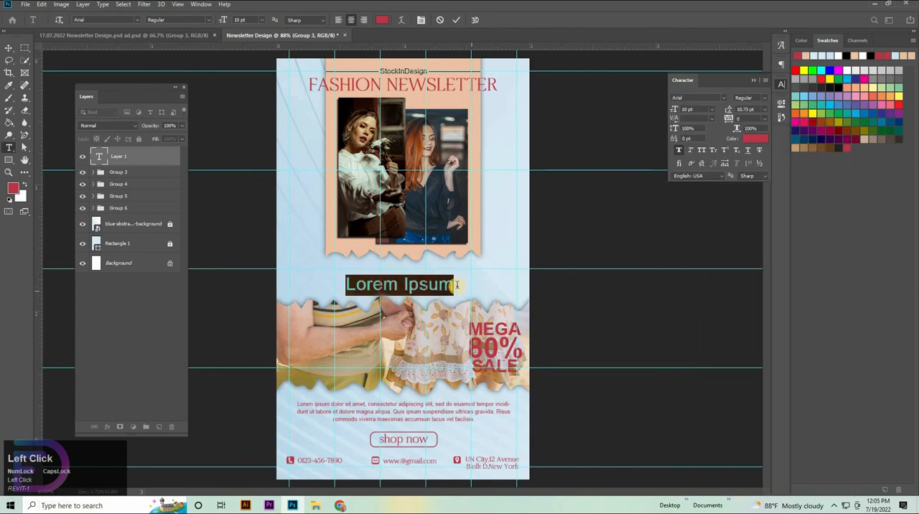
Replace the placeholder text with "Have You Already" and "Meet This?" on two centered lines.
key("BackSpace")
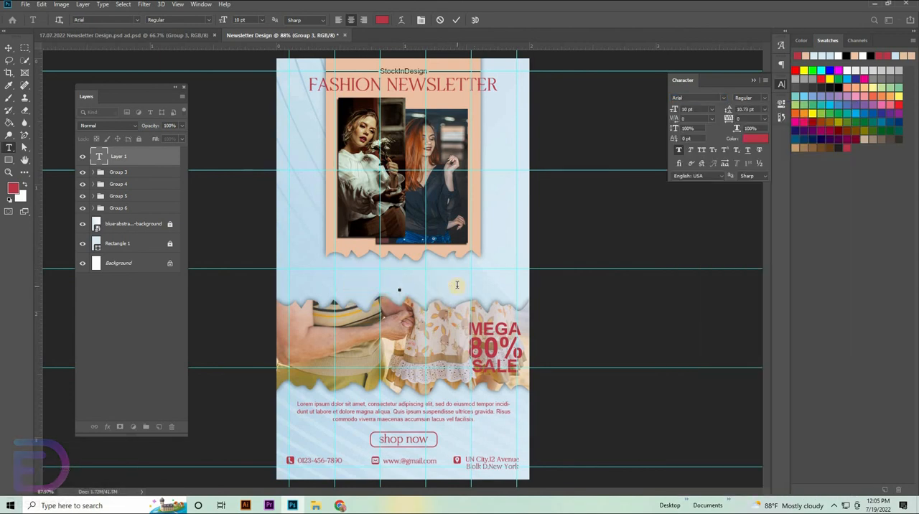
type("A")
key("Caps_Lock")
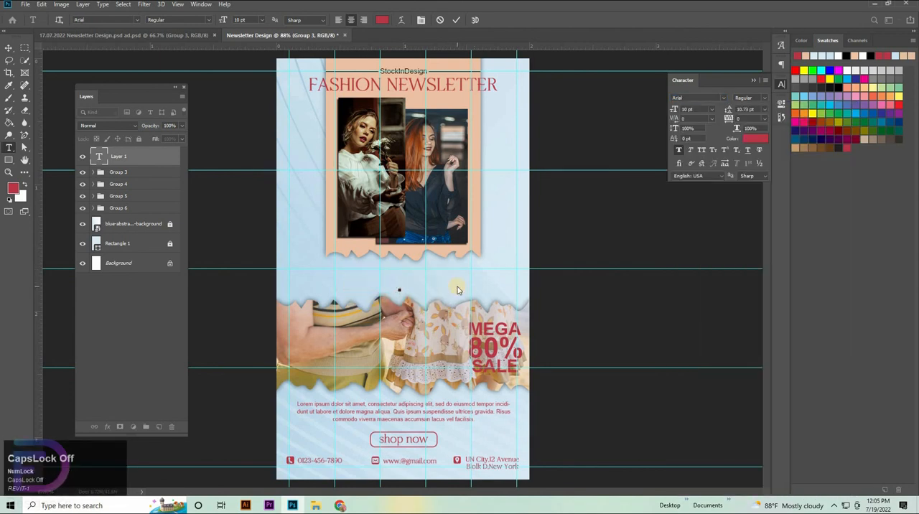
type("ave You")
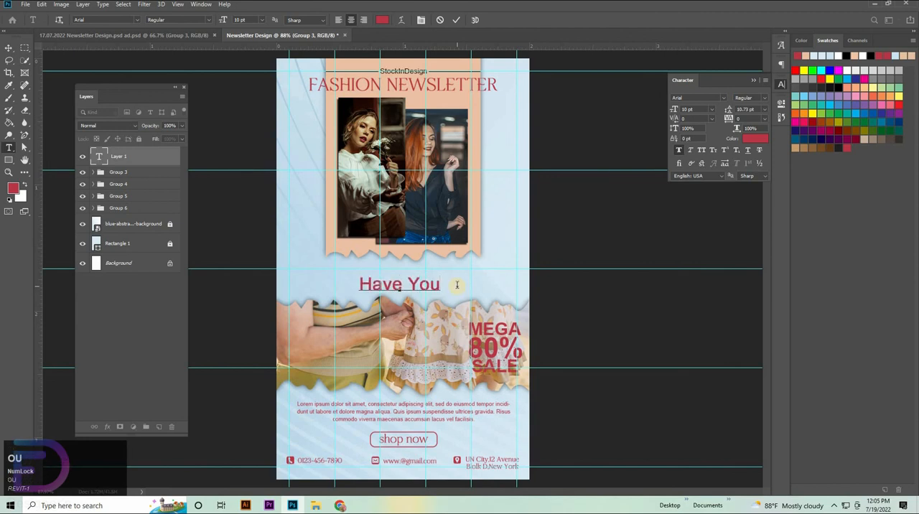
type("lready")
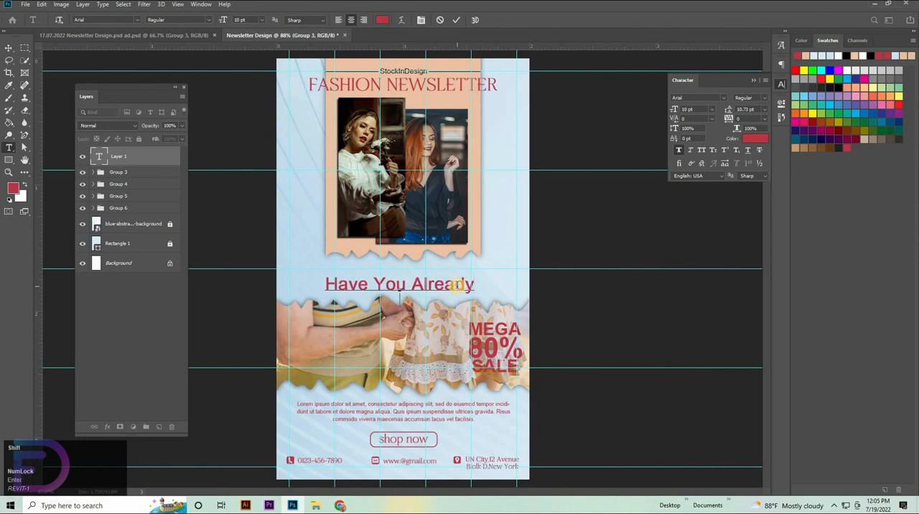
type("Meet This")
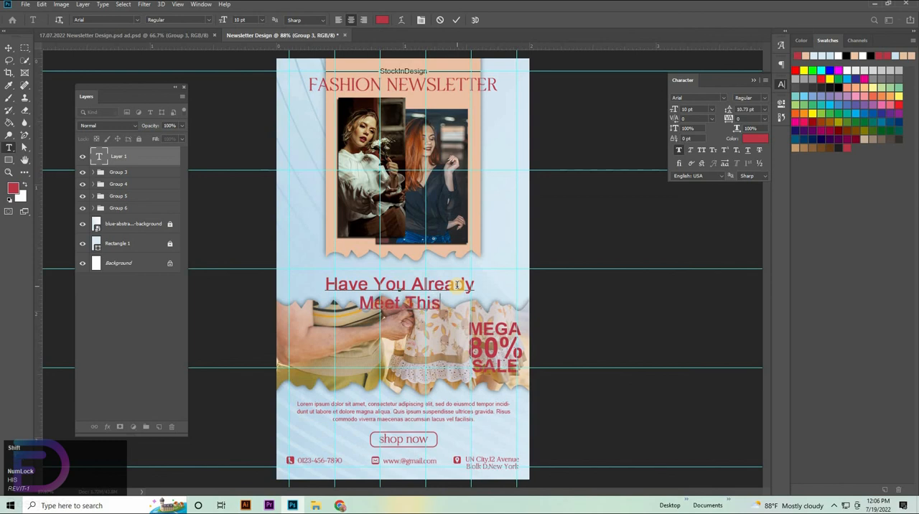
type("?")
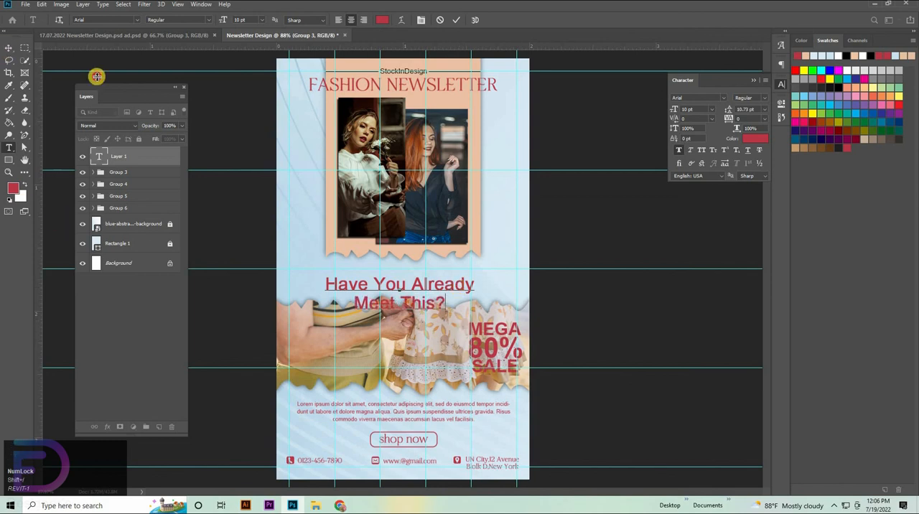
Scale the "Have You Already Meet This?" text down to about 8.22 pt and place it between the two torn edges.
left_click(9, 48)
scroll(444, 286, "up", 2)
mouse_move(403, 266)
left_mouse_down()
mouse_move(423, 255)
mouse_move(410, 253)
mouse_move(423, 263)
mouse_move(422, 254)
mouse_move(407, 259)
left_mouse_up()
left_click(463, 19)
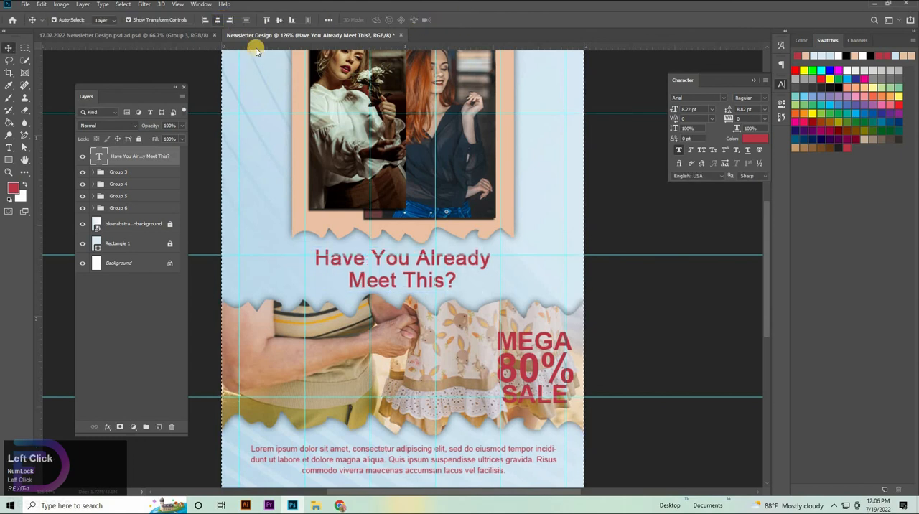
Align the question text to the canvas's vertical center, deselect, and nudge it down to sit midway between the torn edges.
left_click(279, 20)
key("ctrl+d")
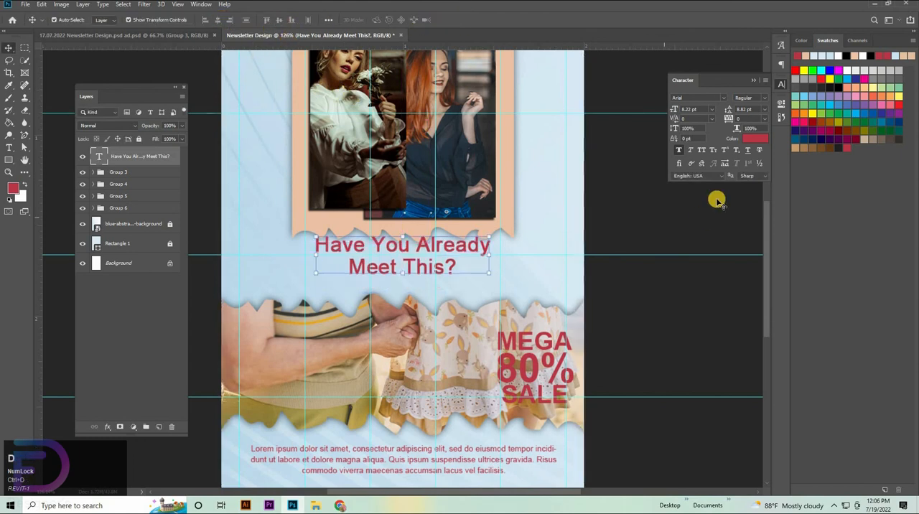
key("shift+Down")
key("shift+Down")
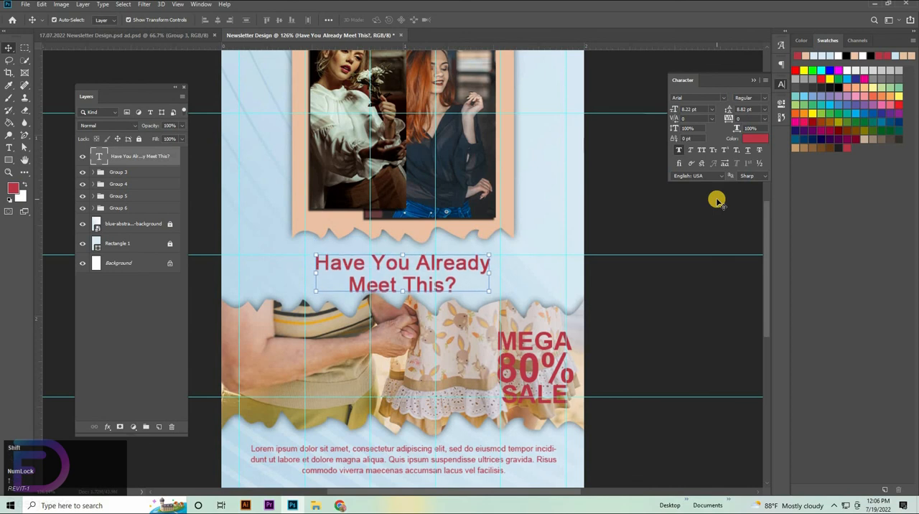
Show the whole newsletter with no layer selected, and hide the guides and the character settings.
key("ctrl+space")
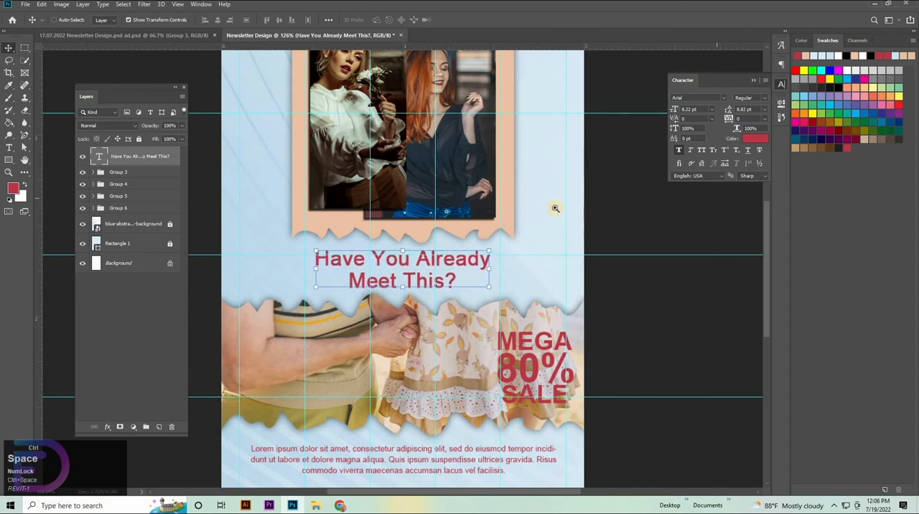
left_click_drag(554, 207, 574, 362)
left_click(575, 363)
key("ctrl+space")
mouse_move(431, 318)
left_mouse_down()
mouse_move(445, 290)
mouse_move(460, 287)
mouse_move(433, 305)
left_mouse_up()
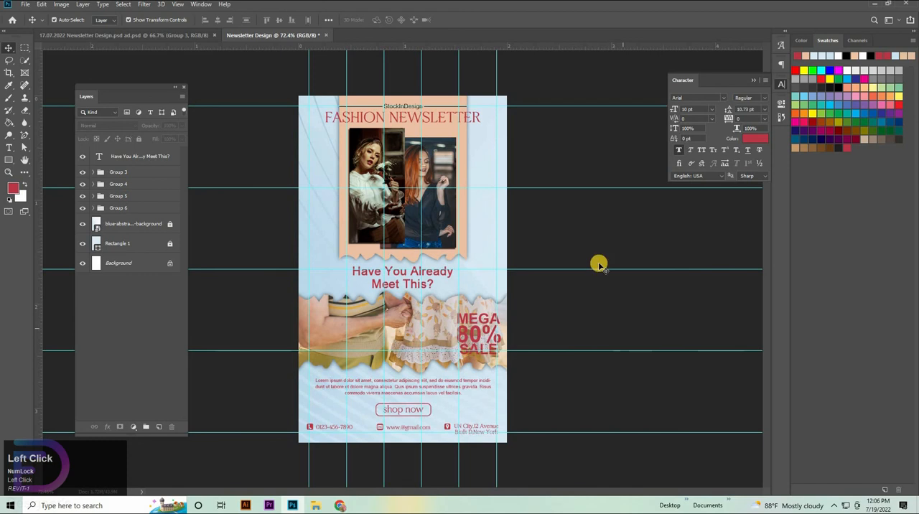
key("ctrl+semicolon")
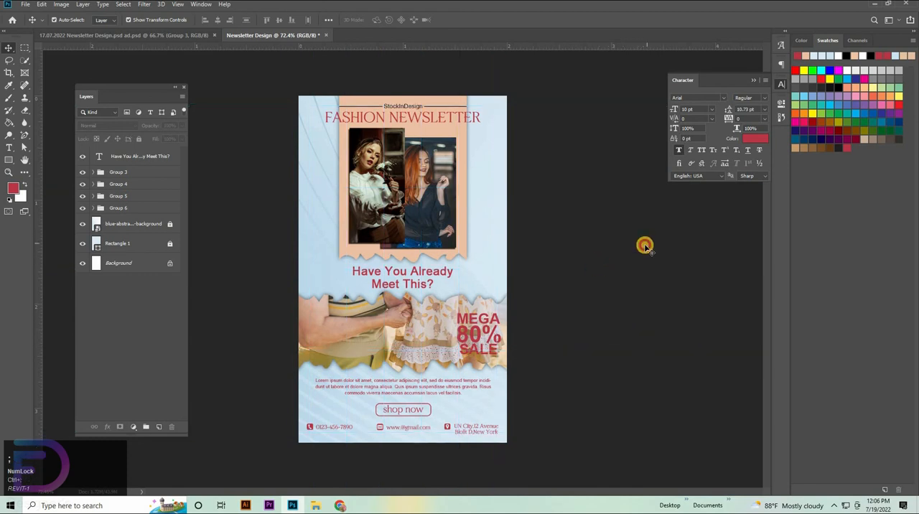
left_click(644, 246)
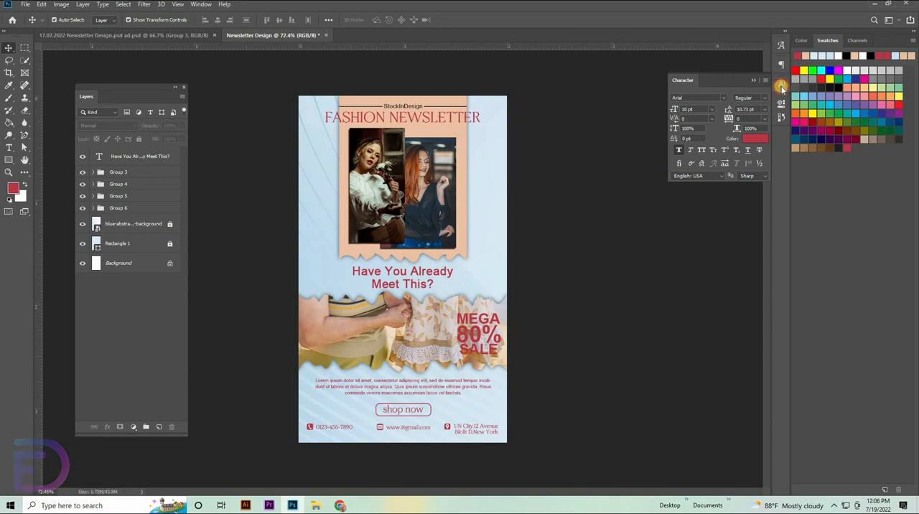
left_click(781, 84)
Save a JPEG copy as Newsletter Design.jpg in the volume d folder with quality 12 and Baseline ("Standard") format.
key("ctrl+shift+s")
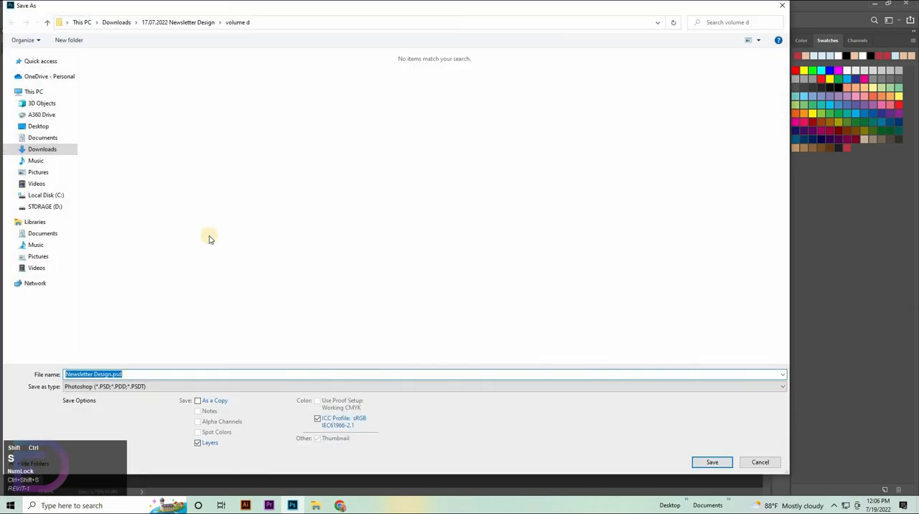
left_click(122, 388)
left_click(165, 290)
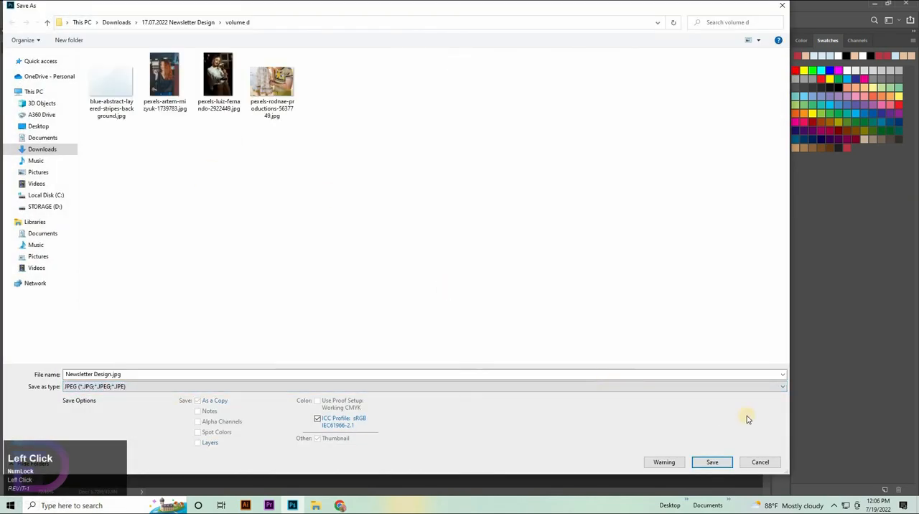
left_click(717, 463)
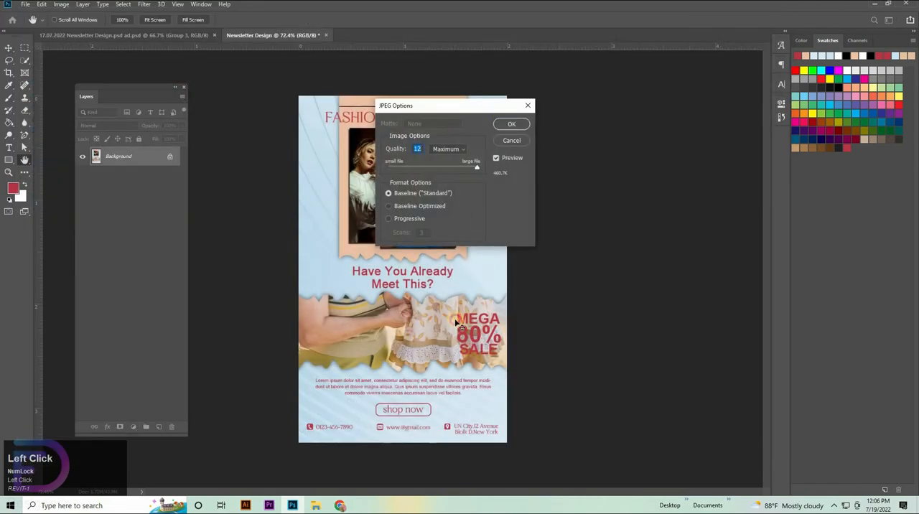
key("Return")
Switch to File Explorer and open Newsletter Design.jpg from the volume d folder to view the exported design.
left_click(380, 420)
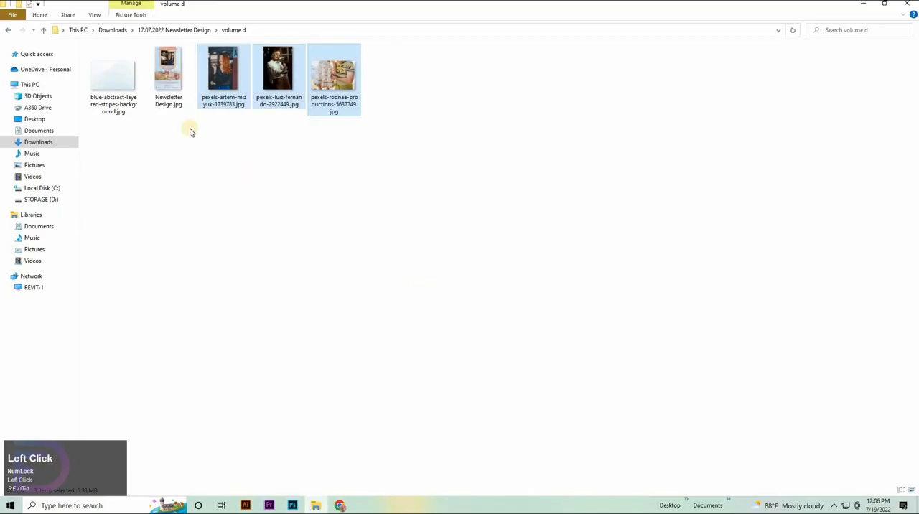
double_click(166, 85)
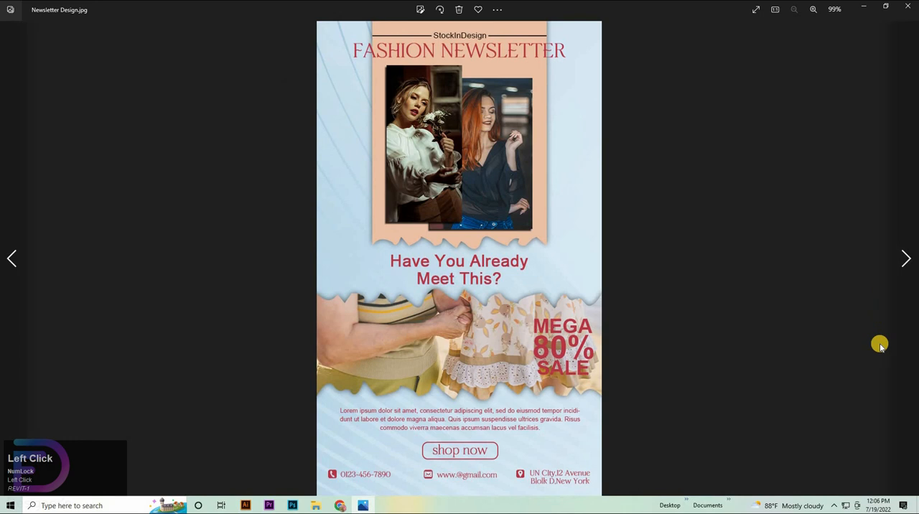